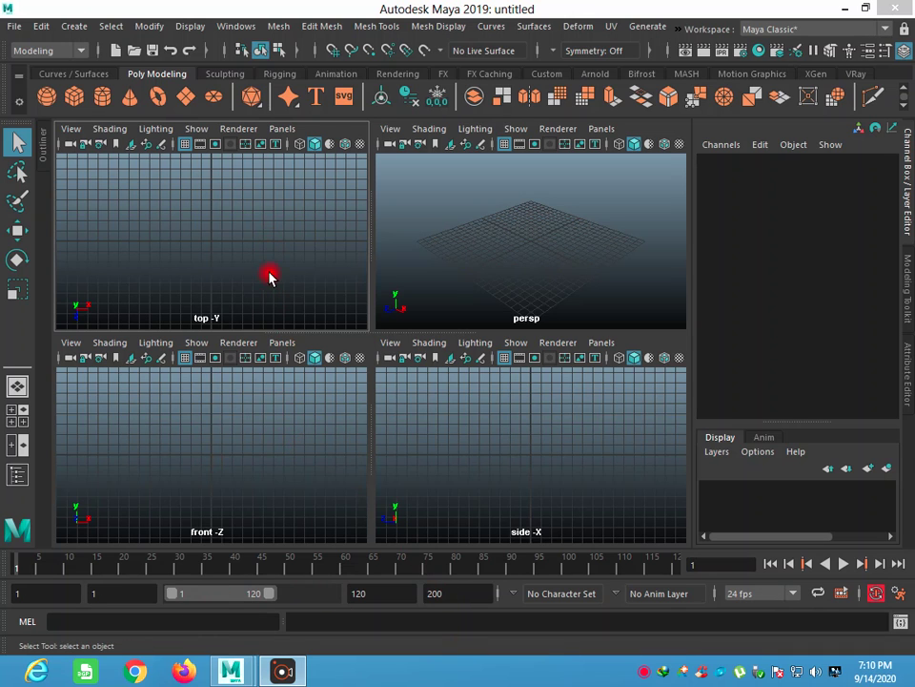
Step: Load tread-pattern-tyre-vector-4301847.jpg from the Desktop as an image plane in the top view
click(132, 146)
click(113, 153)
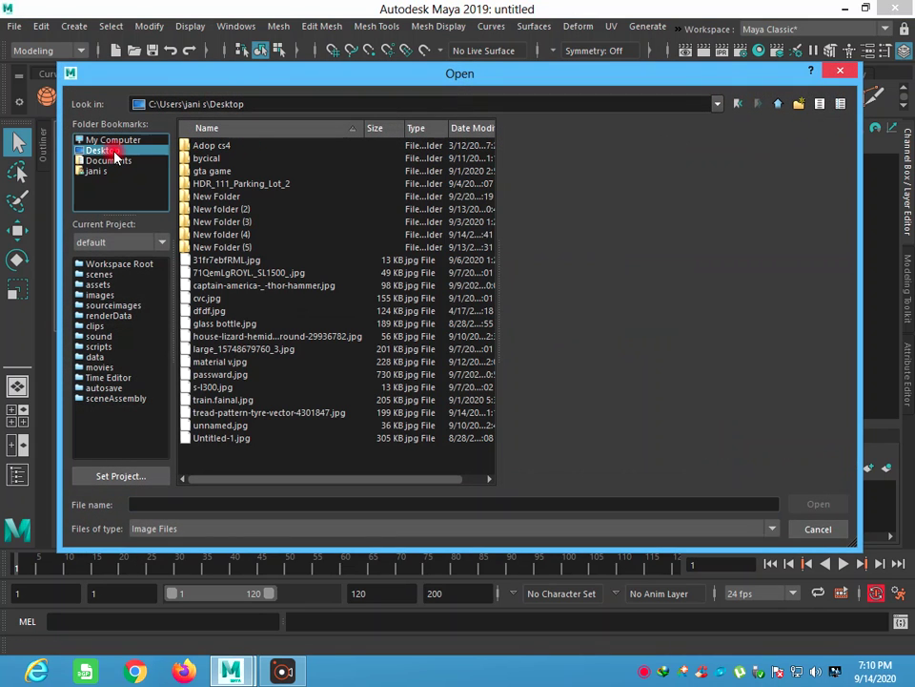
click(245, 414)
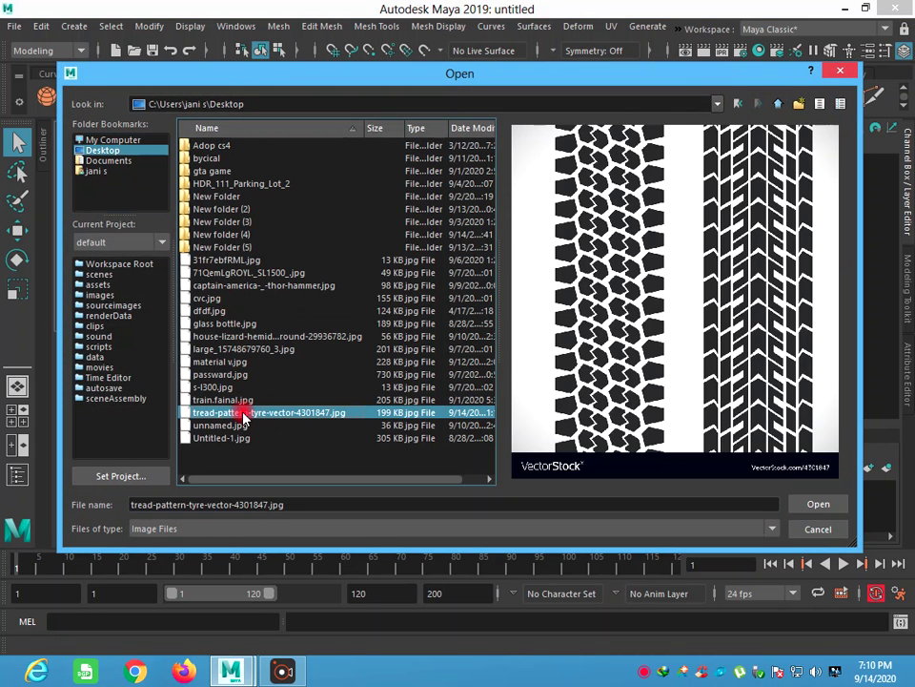
click(818, 503)
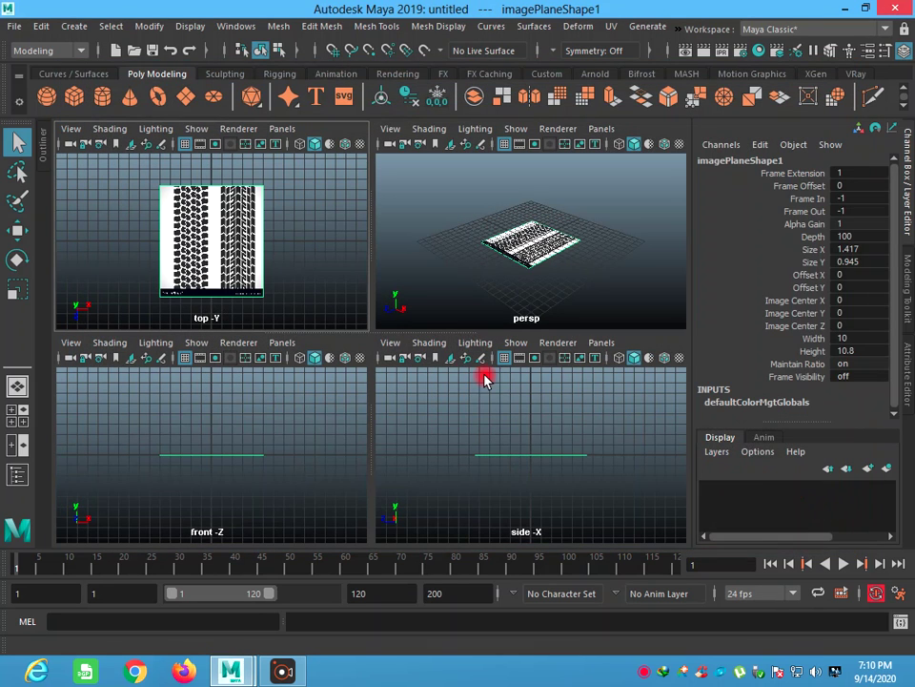
Step: Maximise the top view and pan to the chevron tread pattern
scroll(279, 241, up, 5)
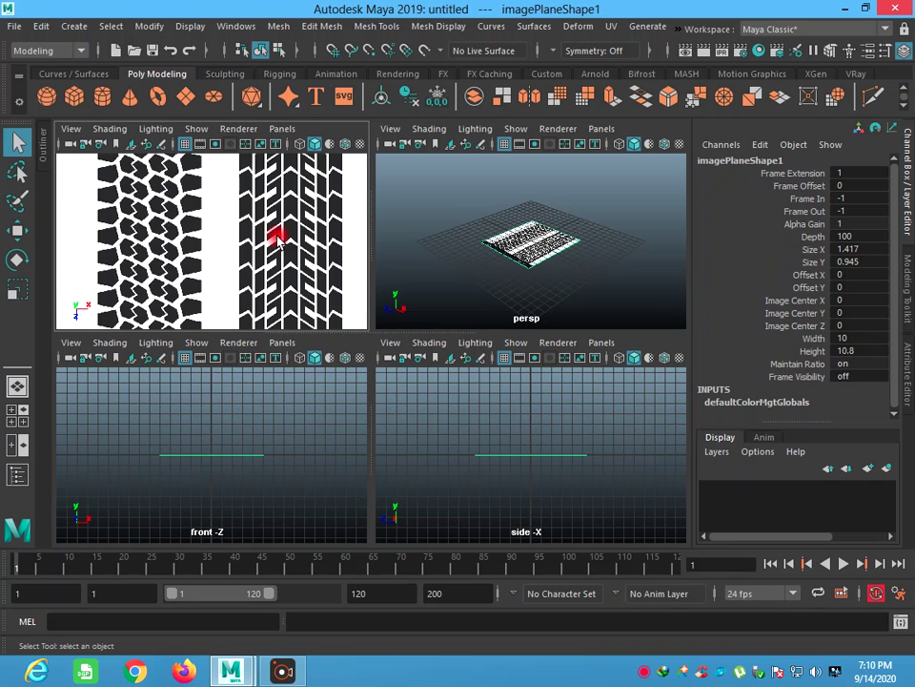
key(space)
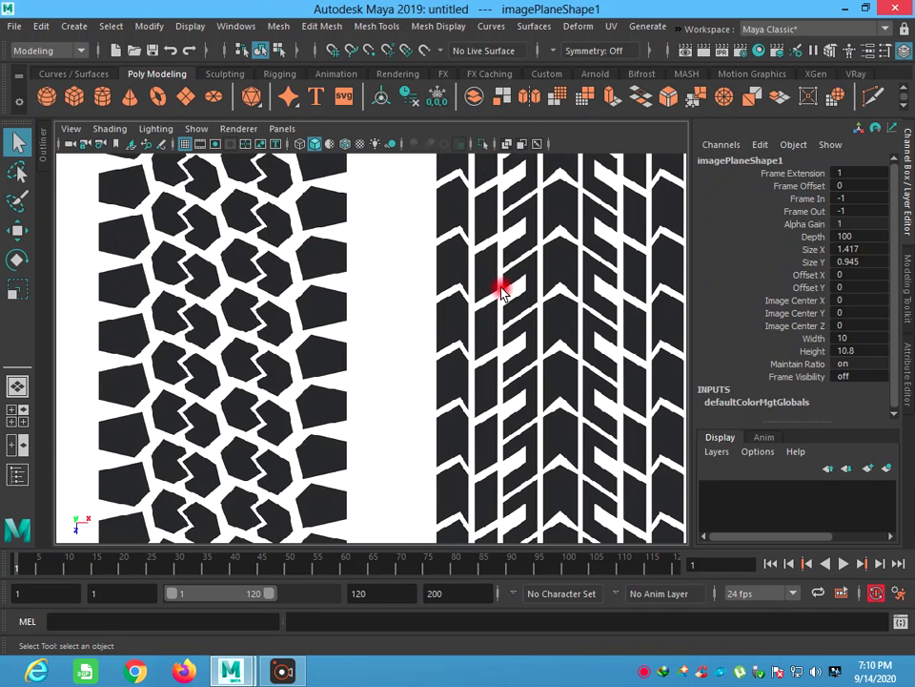
alt+middle_drag(503, 289, 264, 291)
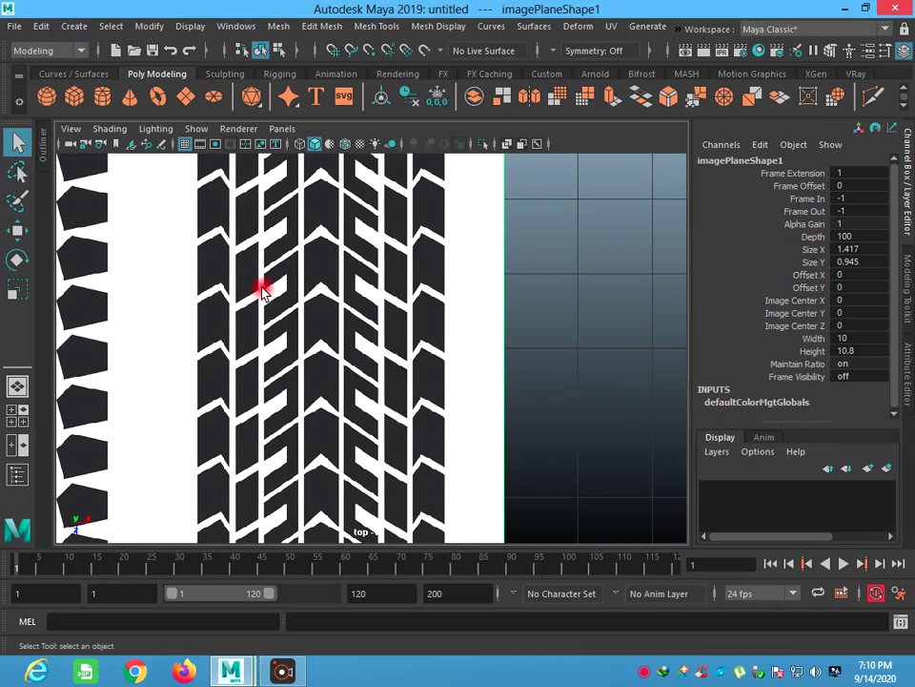
click(186, 96)
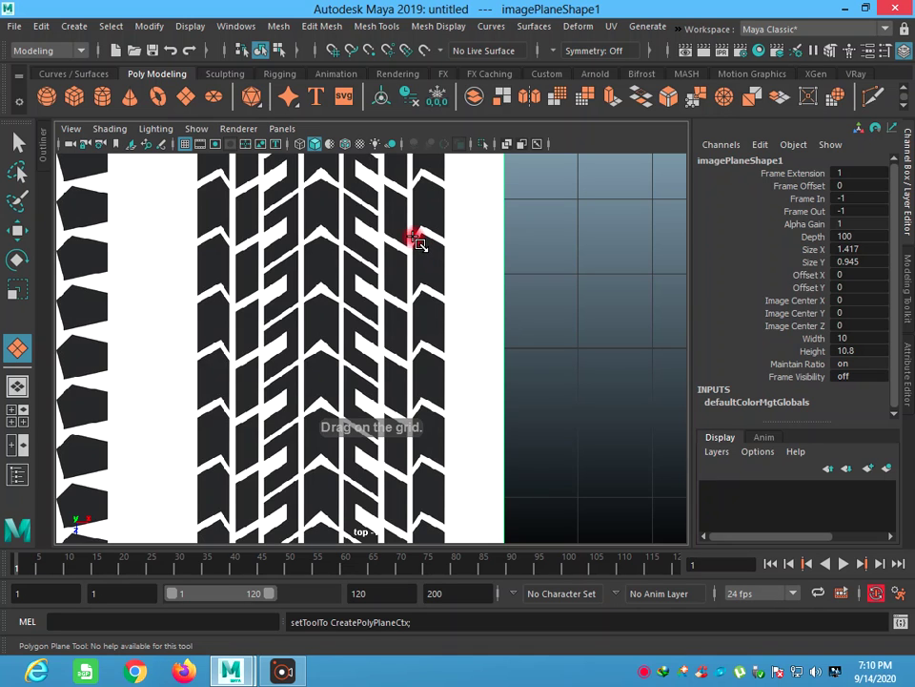
Step: Draw a small polygon plane over one tread block on the right and zoom in on it
mouse_move(415, 249)
mouse_down()
mouse_move(437, 270)
mouse_move(438, 291)
mouse_up()
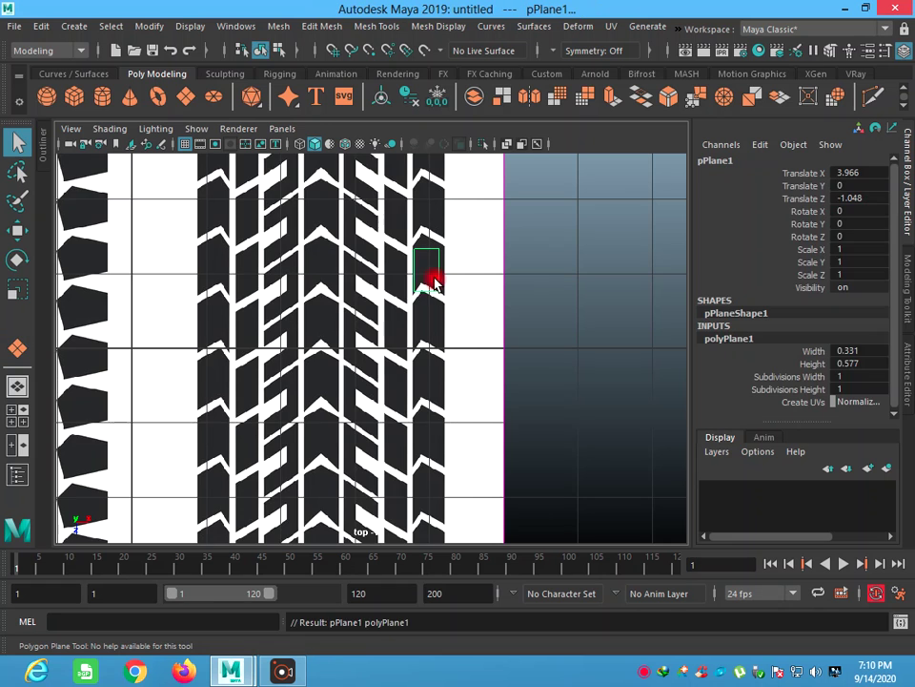
key(q)
scroll(429, 269, up, 2)
scroll(480, 267, up, 2)
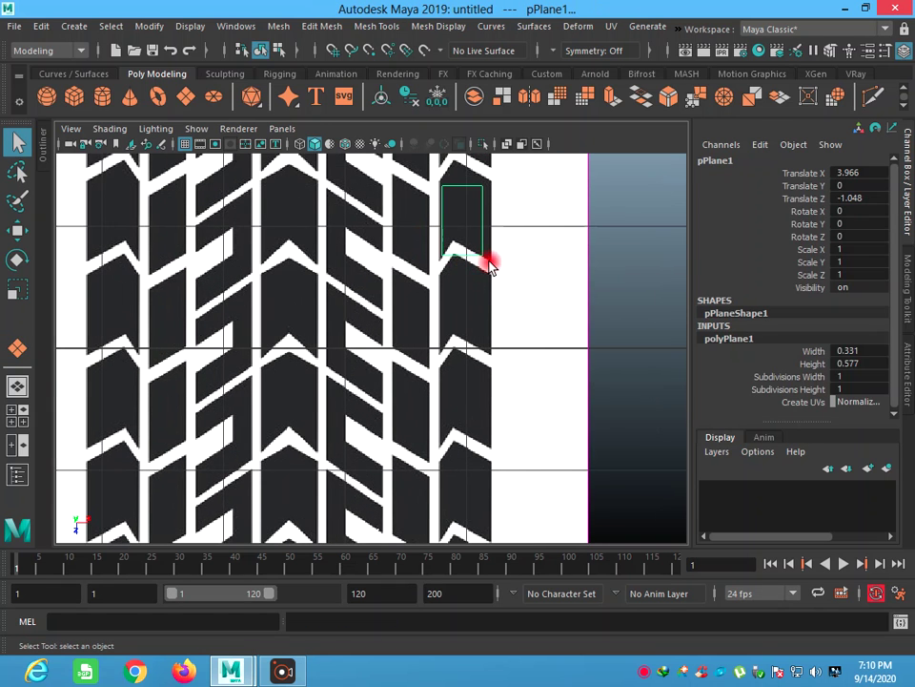
alt+middle_drag(489, 265, 449, 347)
scroll(404, 337, up, 2)
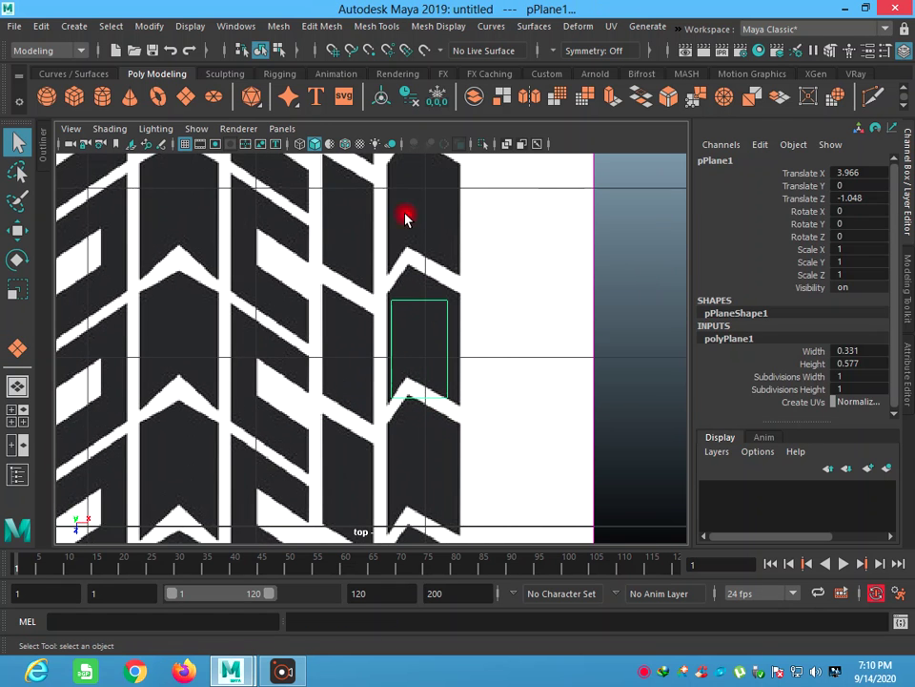
Step: Insert a vertical edge loop down the middle of the plane
click(386, 26)
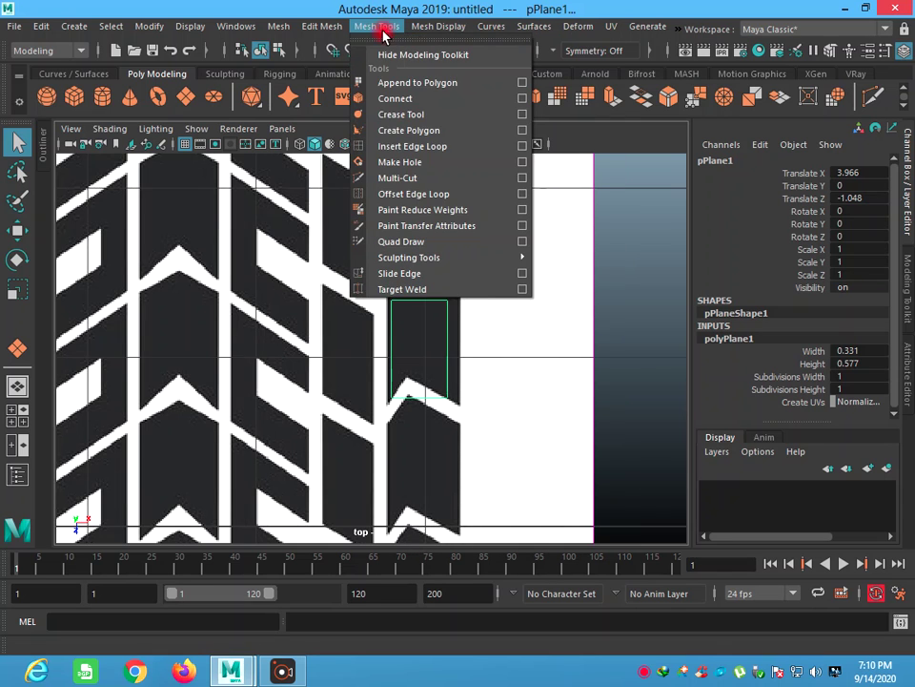
click(412, 146)
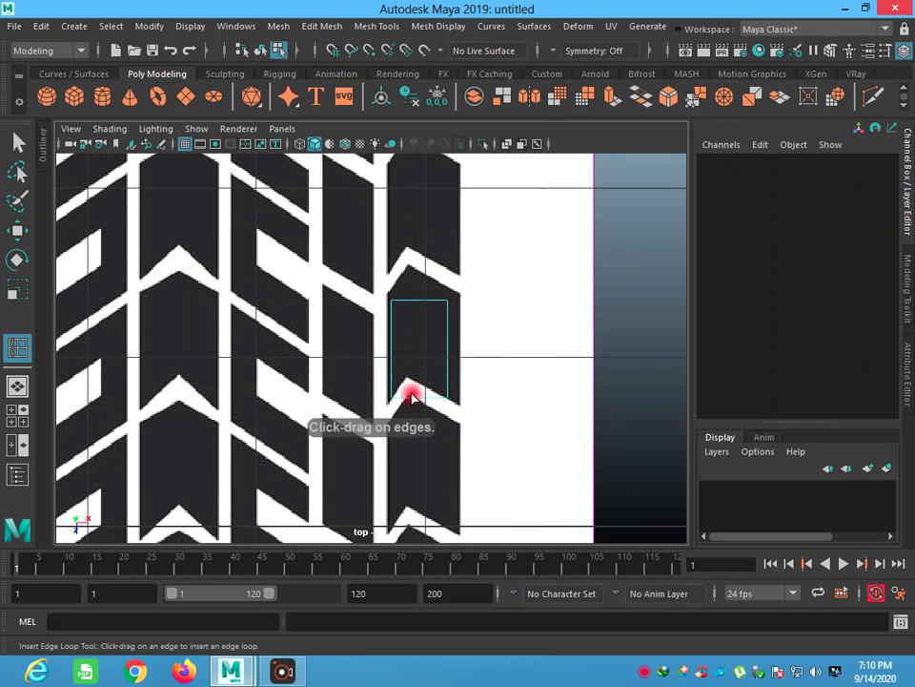
drag(412, 395, 409, 402)
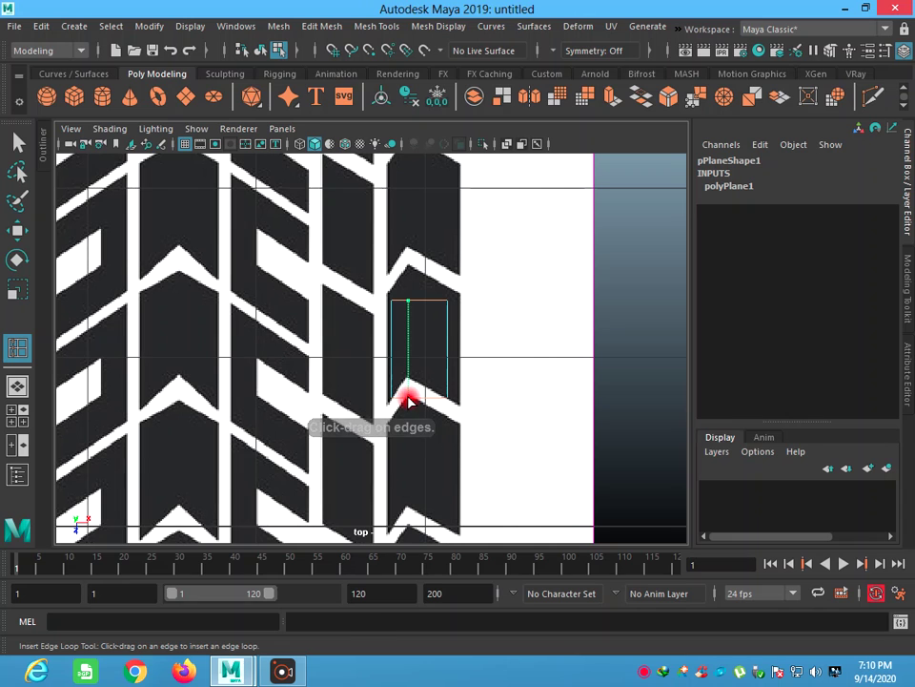
click(18, 141)
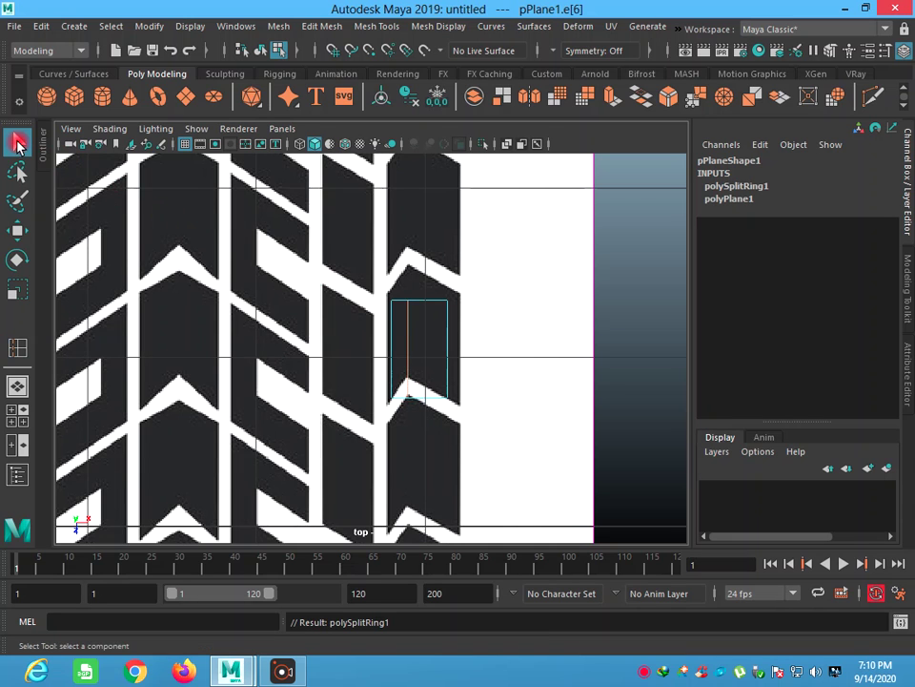
click(17, 230)
Step: Raise the middle edge into a chevron point and snap the right-side vertices onto the block
drag(412, 415, 416, 380)
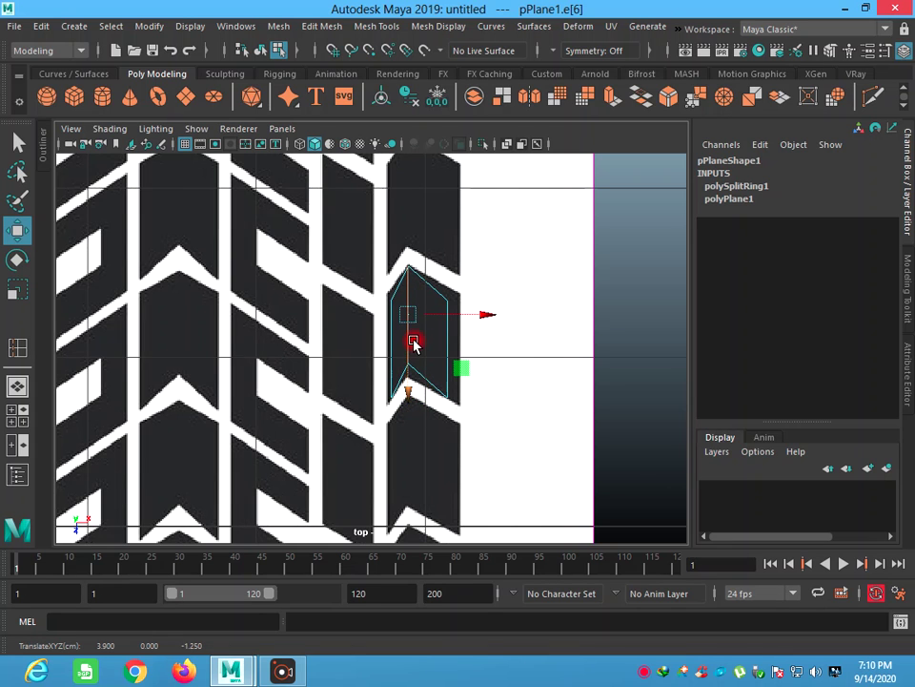
right_drag(413, 344, 349, 237)
scroll(522, 308, up, 3)
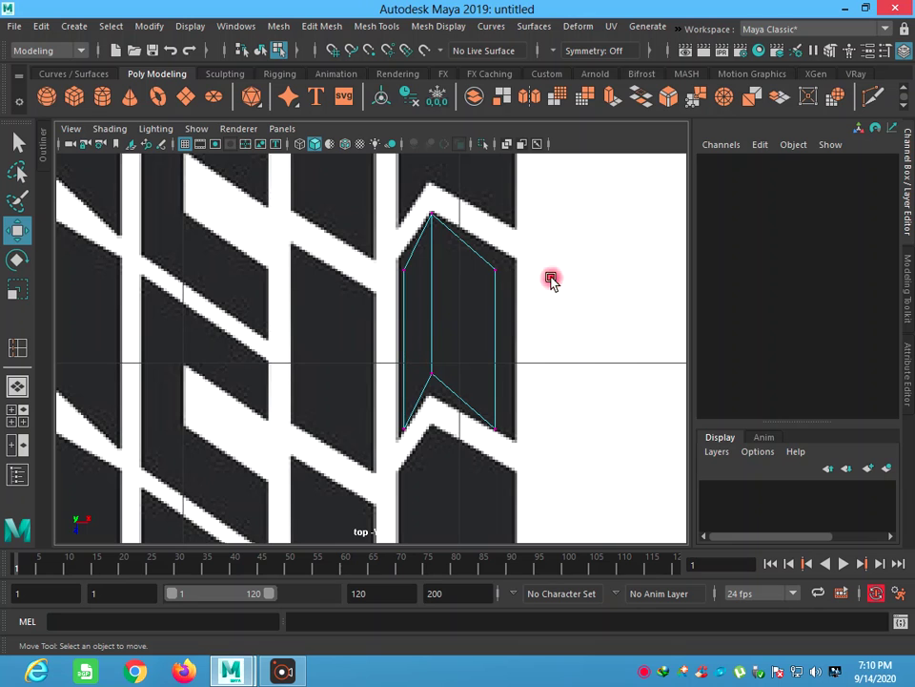
click(515, 286)
mouse_move(531, 268)
mouse_down()
mouse_move(541, 271)
mouse_move(516, 277)
mouse_up()
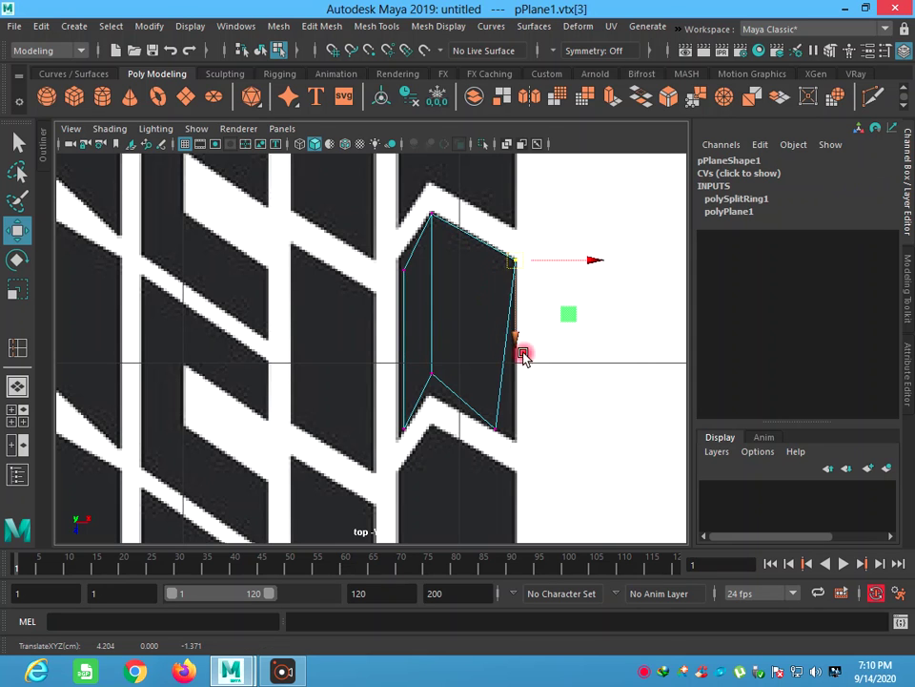
click(496, 429)
drag(496, 431, 515, 434)
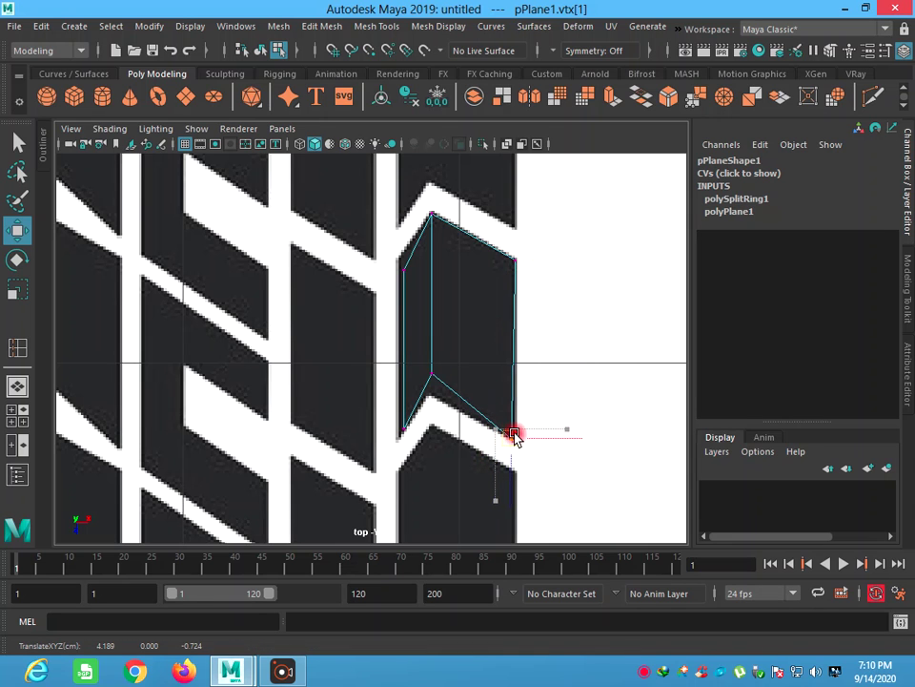
Step: Move the lower middle, bottom-left and upper-left vertices onto the block outline, then duplicate the plane
click(430, 382)
drag(431, 381, 429, 399)
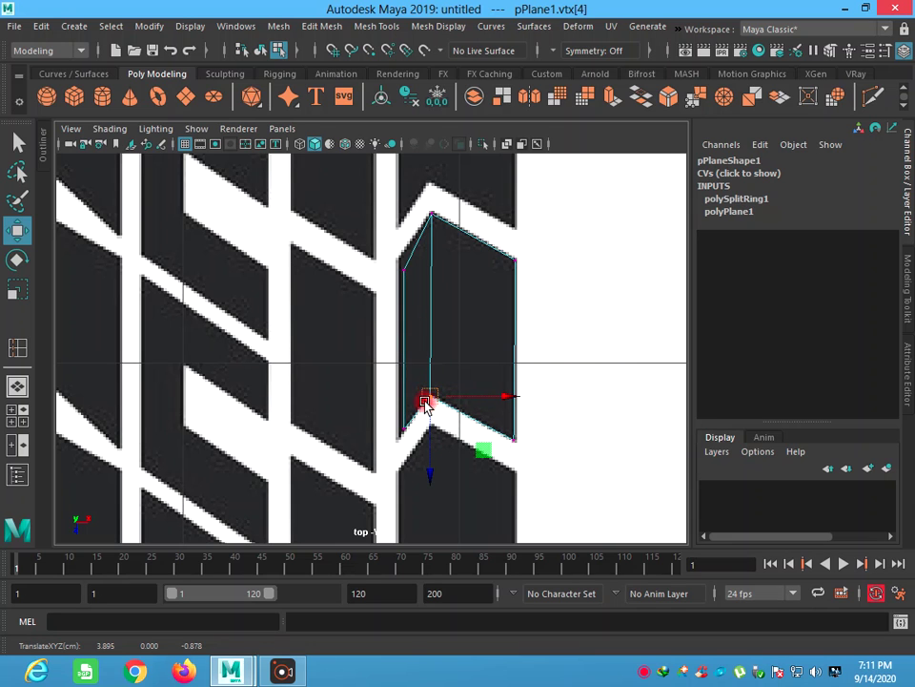
click(406, 431)
drag(406, 434, 399, 439)
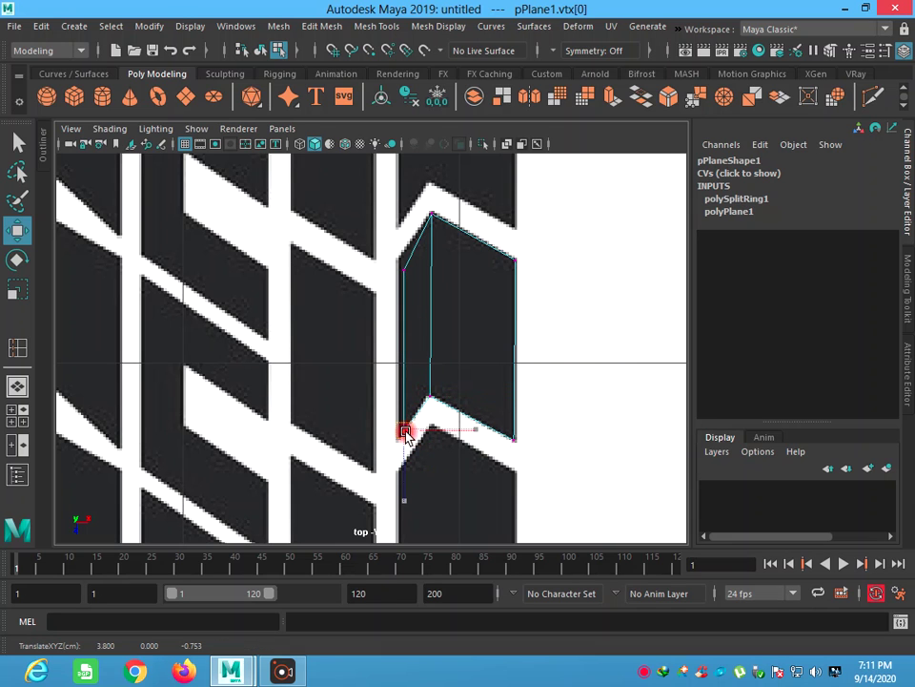
mouse_move(390, 245)
mouse_down()
mouse_move(417, 286)
mouse_move(398, 256)
mouse_up()
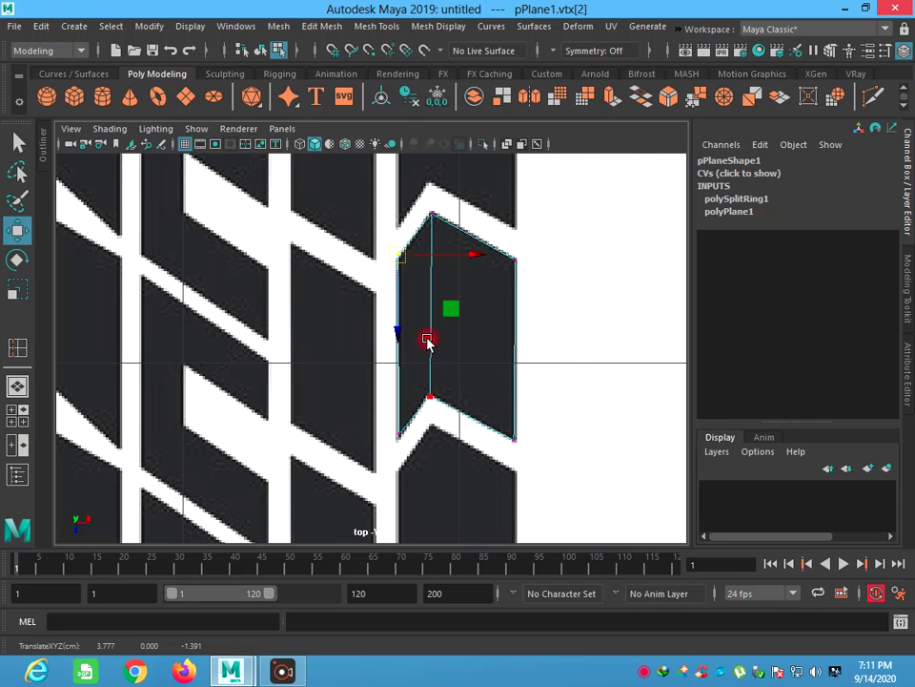
right_drag(415, 325, 481, 210)
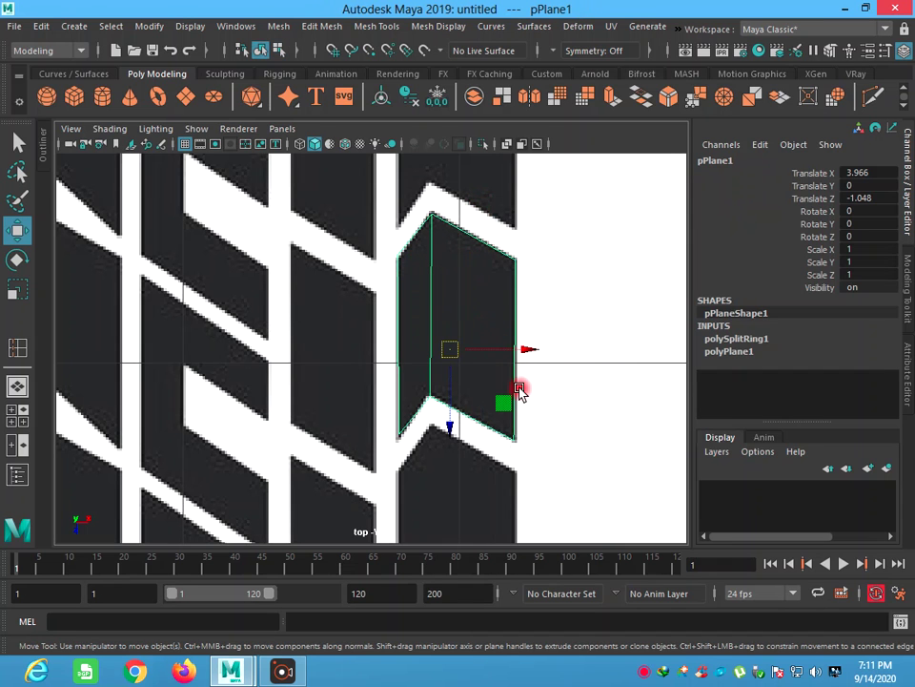
key(ctrl+d)
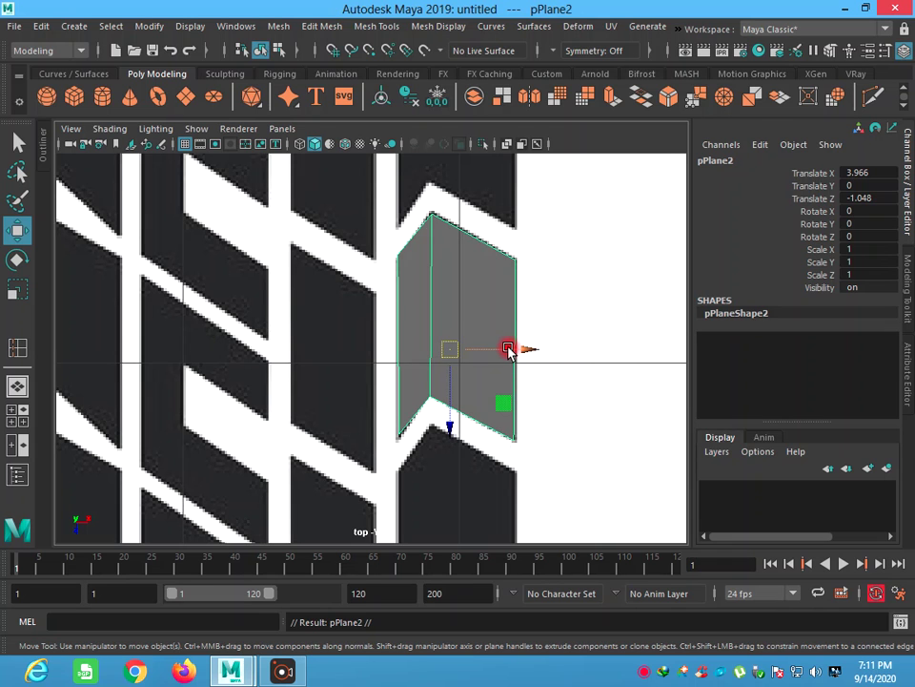
Step: Shift the duplicate left onto the neighbouring block and delete its narrow left face
mouse_move(509, 349)
mouse_down()
mouse_move(314, 350)
mouse_move(313, 378)
mouse_up()
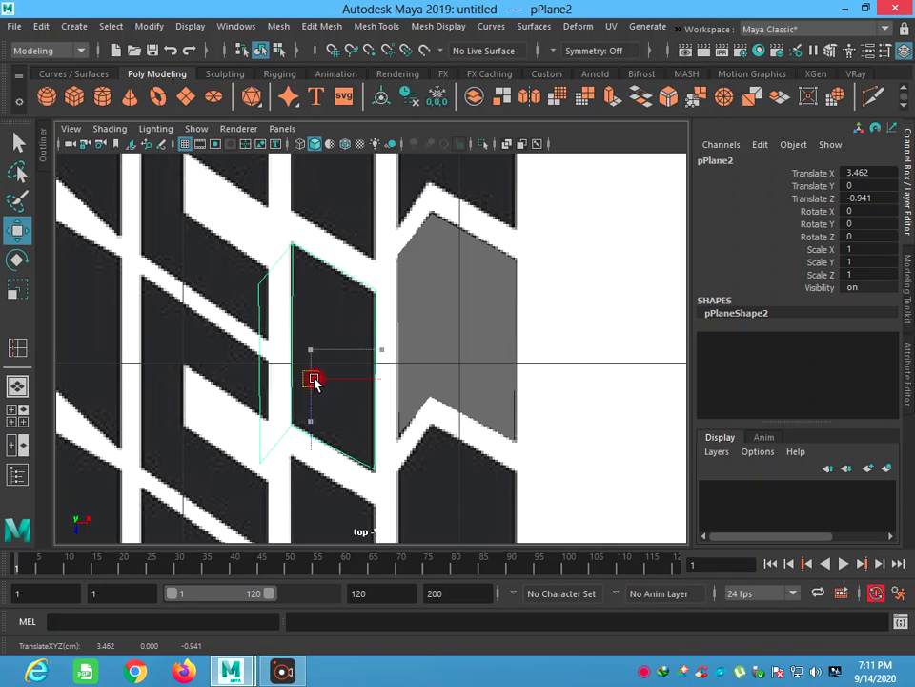
right_drag(314, 378, 302, 276)
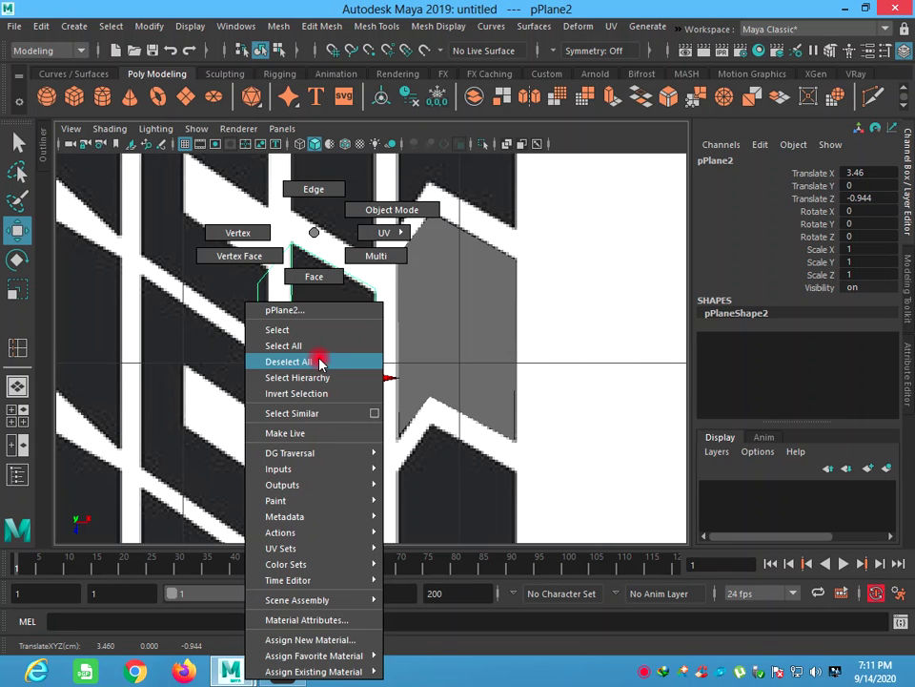
click(283, 318)
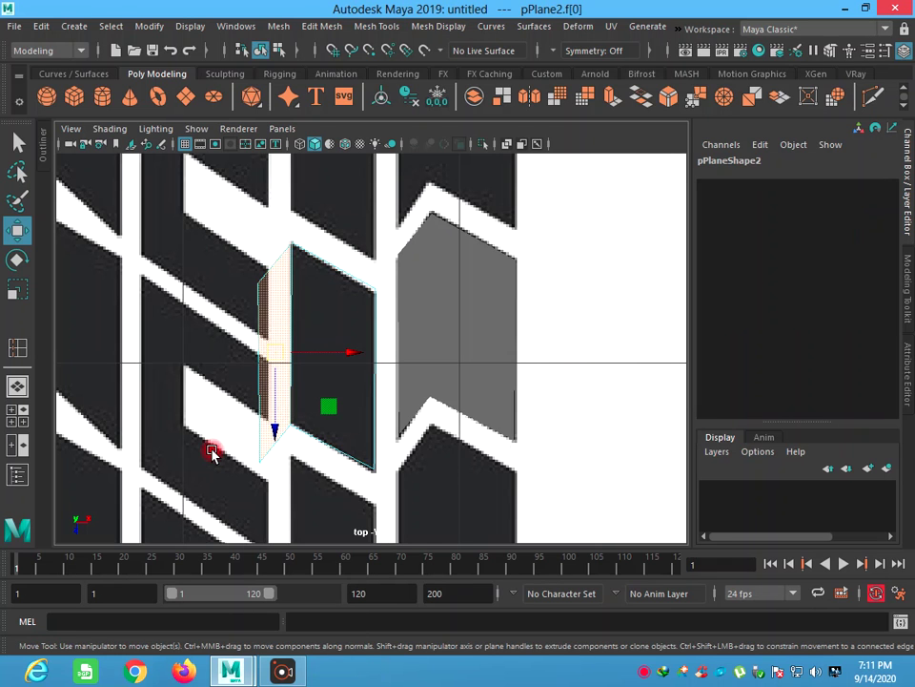
key(Delete)
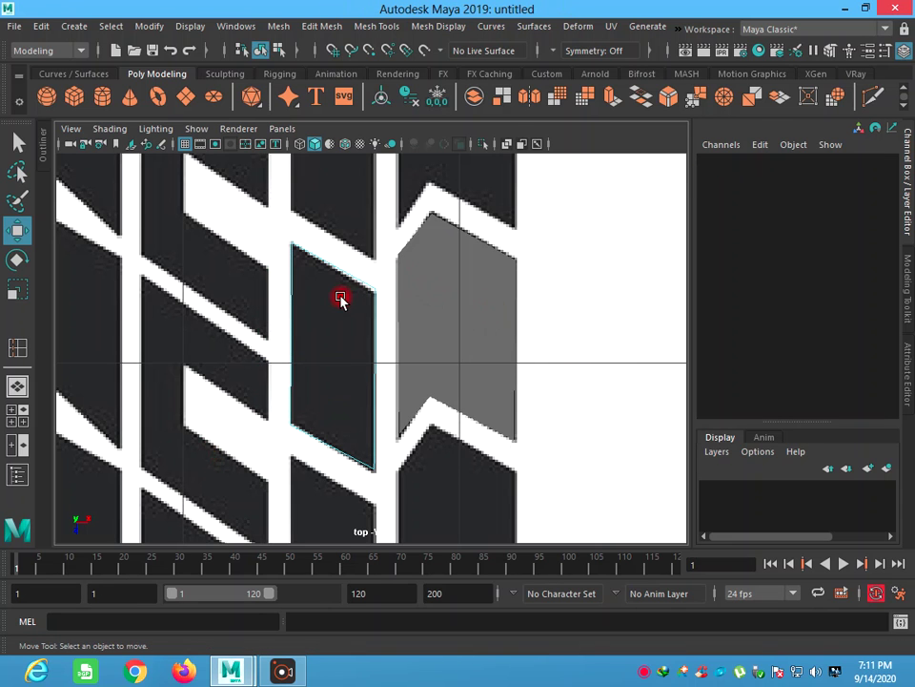
Step: Pan to the tread blocks further left and duplicate pPlane2 again
alt+middle_drag(340, 298, 542, 320)
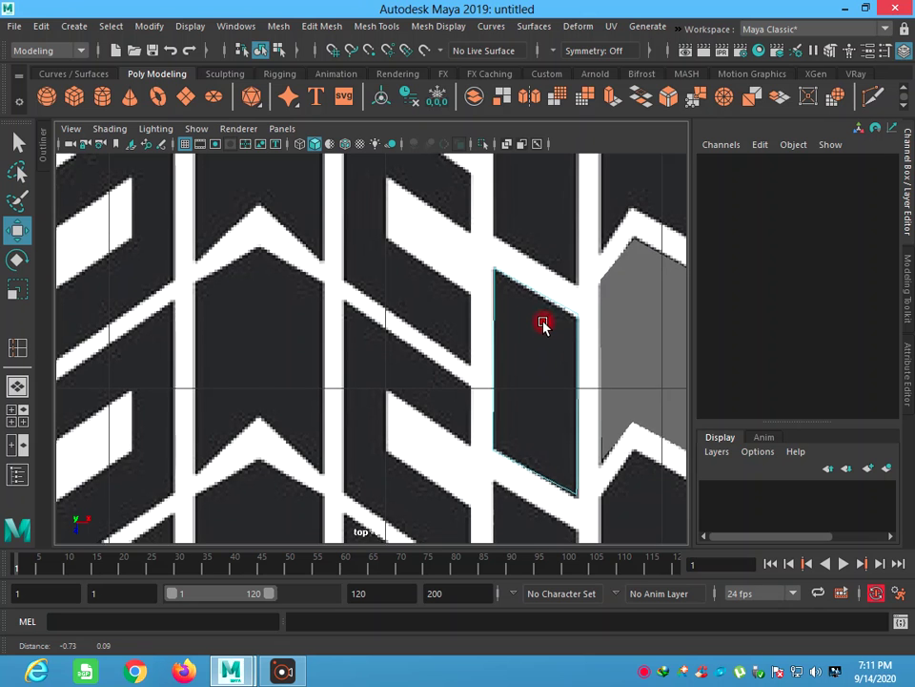
scroll(543, 320, down, 5)
scroll(415, 352, up, 2)
scroll(412, 352, up, 2)
right_drag(430, 349, 485, 222)
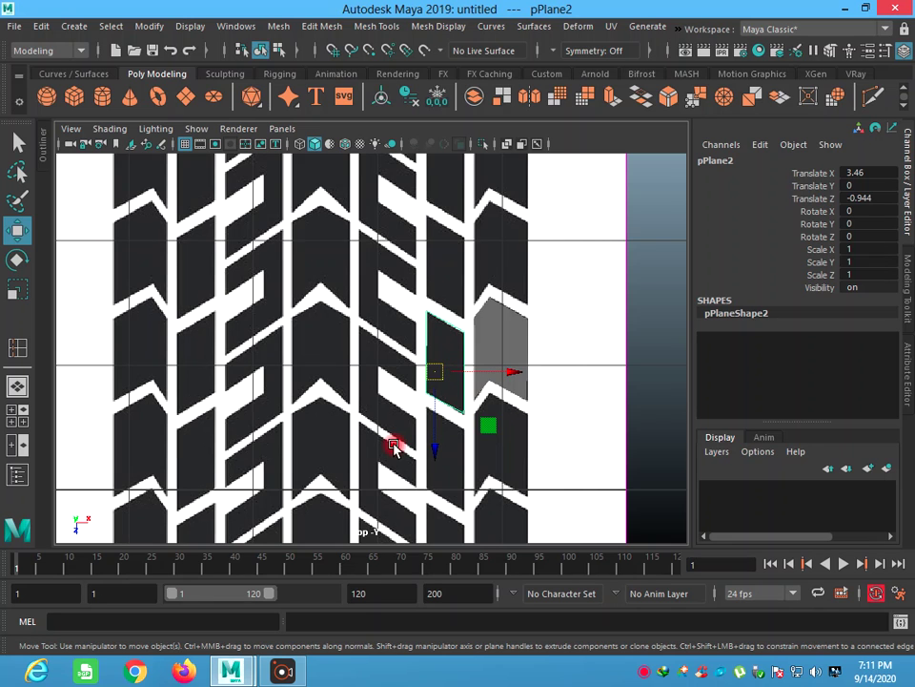
key(ctrl+d)
Step: Move the copy pPlane3 onto the tread block up-left and line it up
mouse_move(456, 372)
mouse_down()
mouse_move(432, 370)
mouse_move(384, 298)
mouse_move(365, 288)
mouse_up()
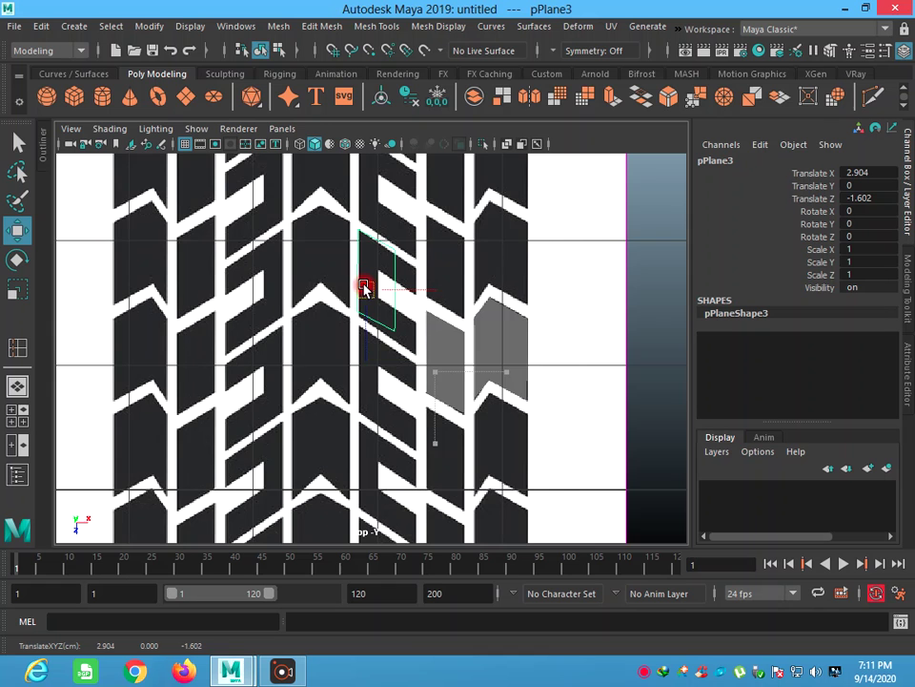
scroll(366, 257, up, 2)
scroll(366, 257, up, 1)
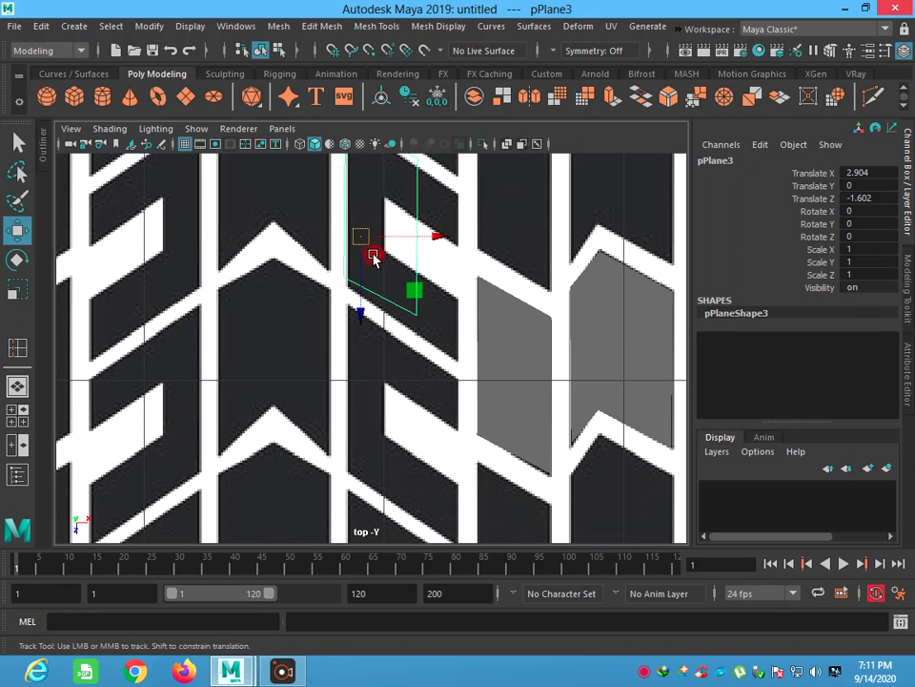
alt+middle_drag(367, 256, 375, 383)
scroll(384, 365, up, 2)
drag(373, 372, 368, 369)
Step: Pull pPlane3's corner vertices onto the slanted block's corners
right_click(369, 369)
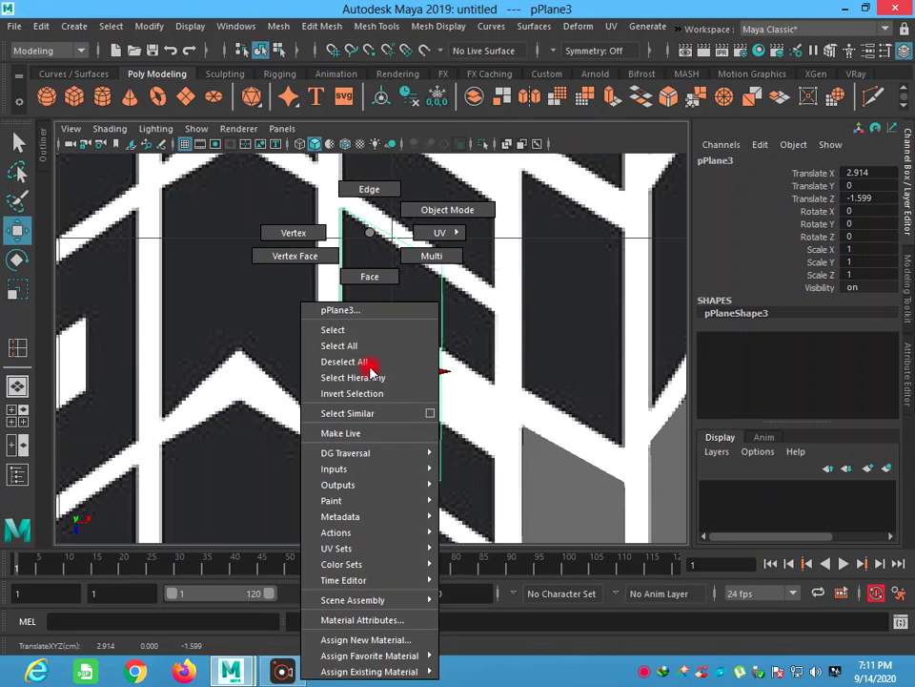
click(351, 232)
drag(314, 367, 406, 483)
drag(341, 455, 341, 467)
mouse_move(508, 457)
mouse_down()
mouse_move(424, 513)
mouse_move(493, 540)
mouse_up()
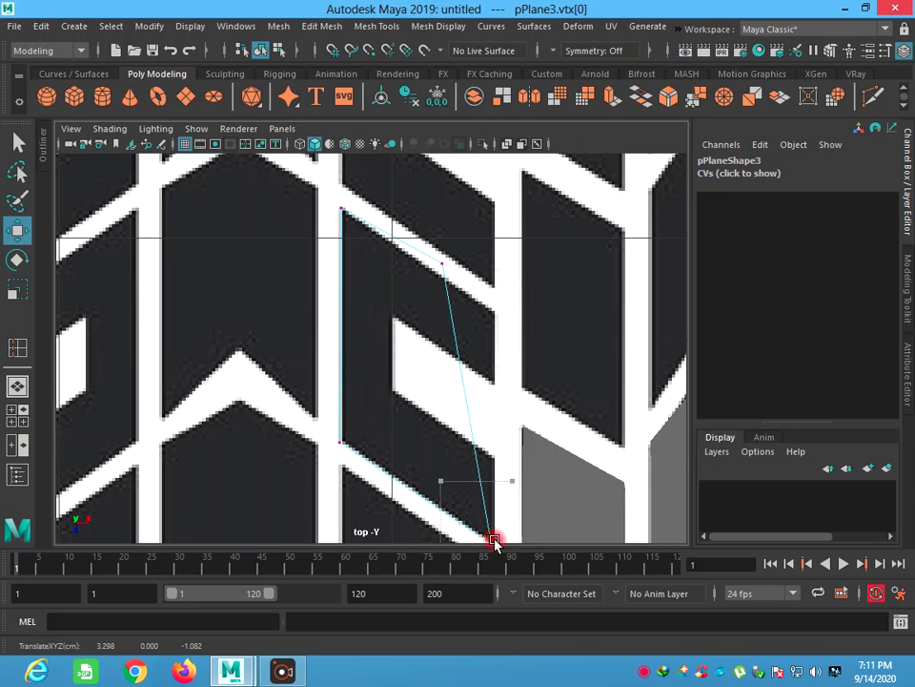
click(441, 264)
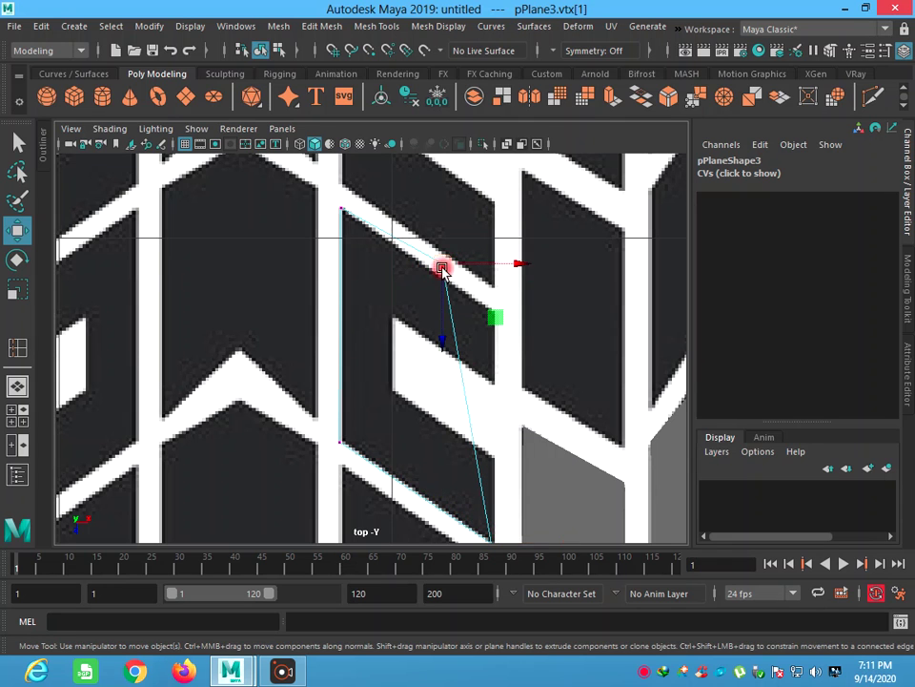
drag(443, 269, 492, 310)
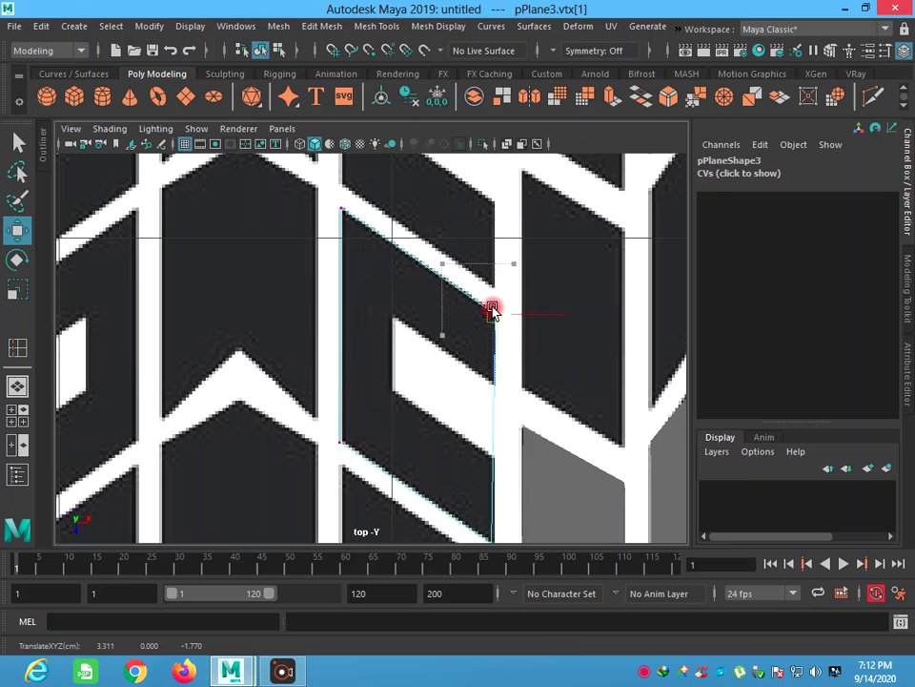
right_drag(392, 233, 399, 187)
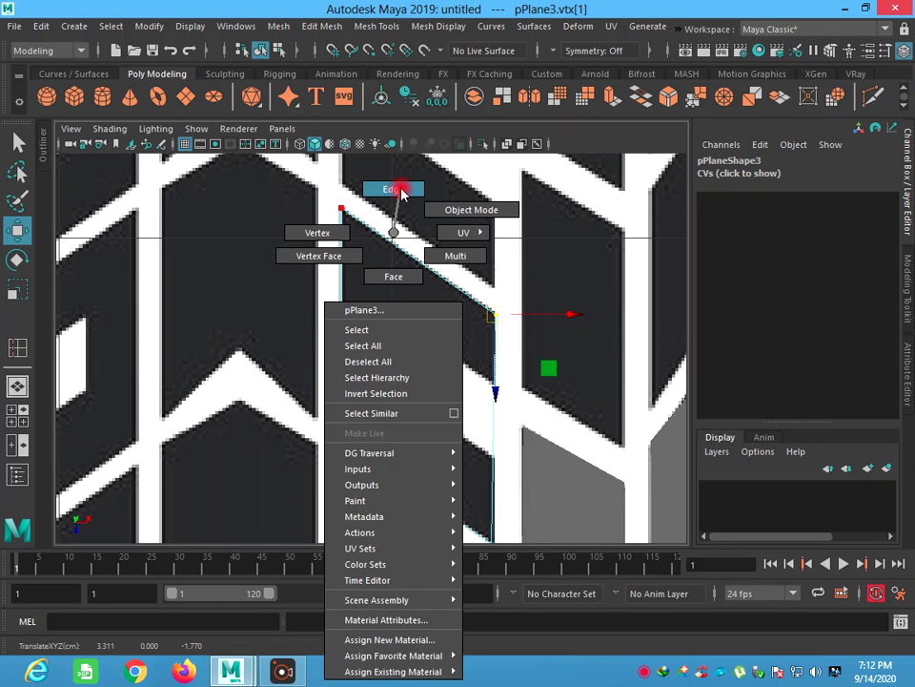
click(460, 26)
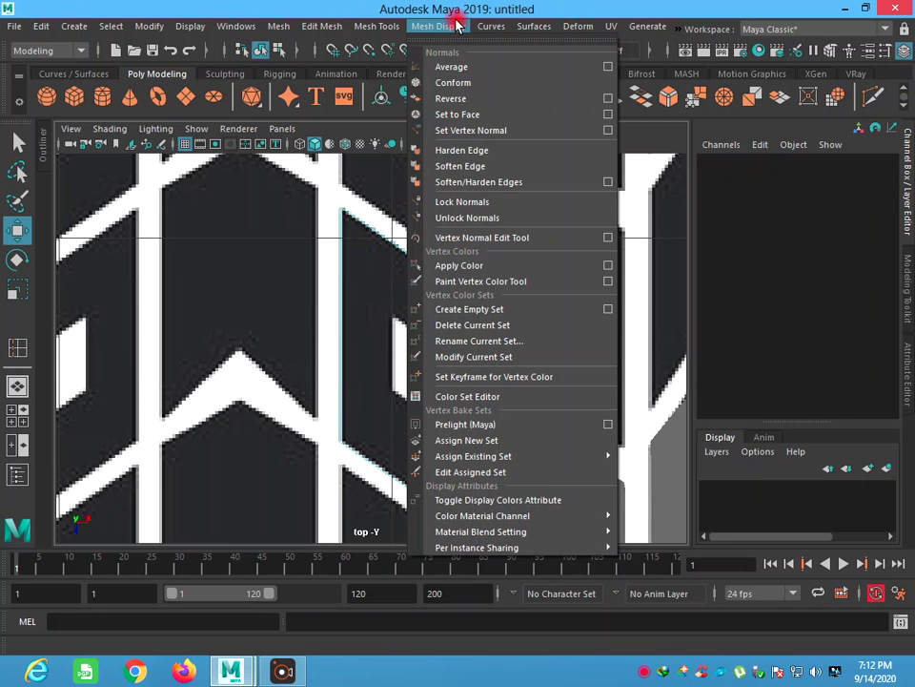
Step: Split the reshaped plane with two slanted edge loops and one vertical edge loop
click(420, 145)
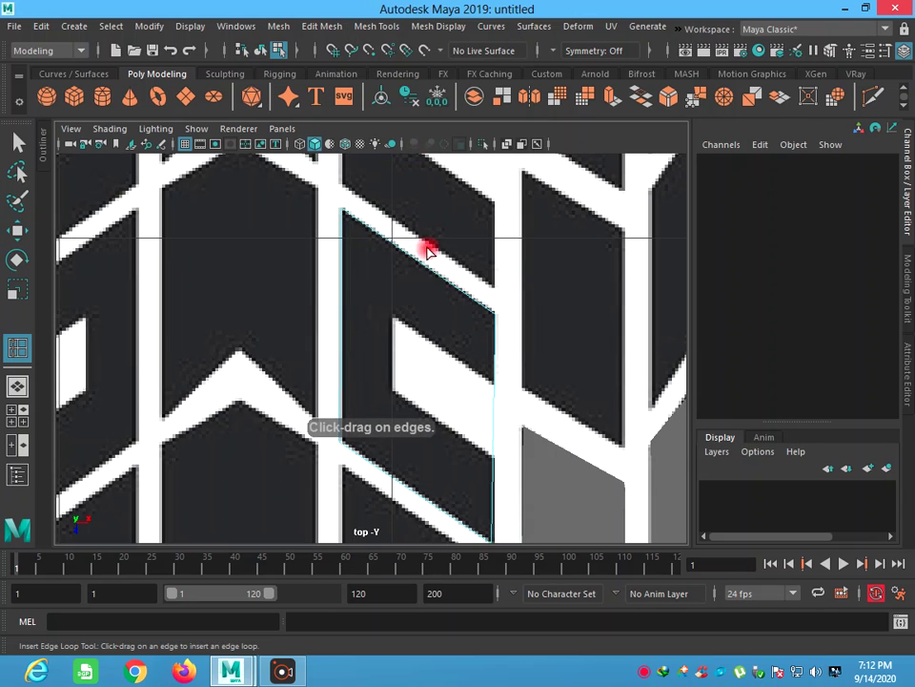
click(341, 278)
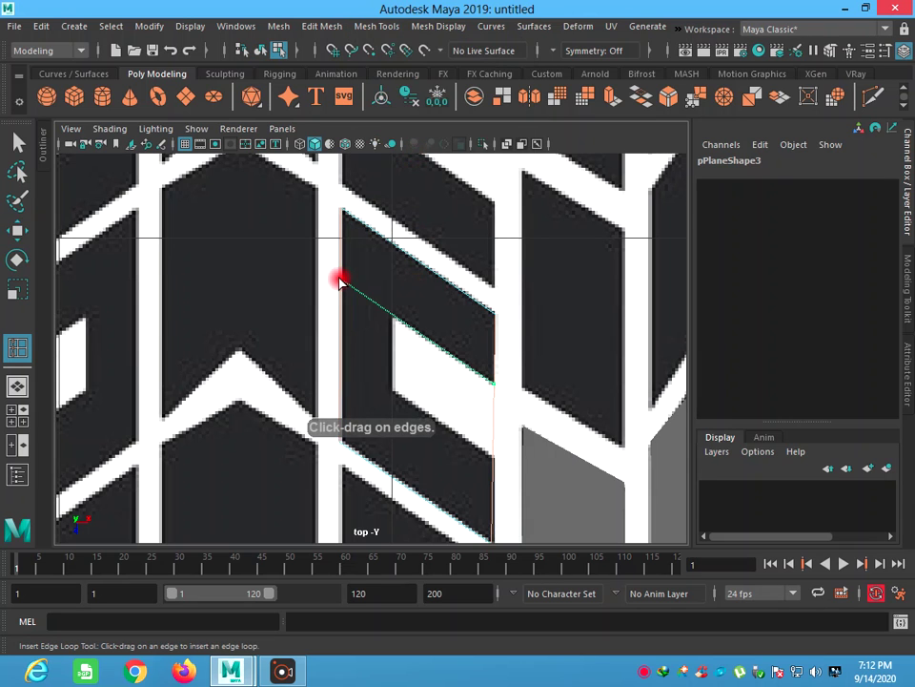
click(349, 360)
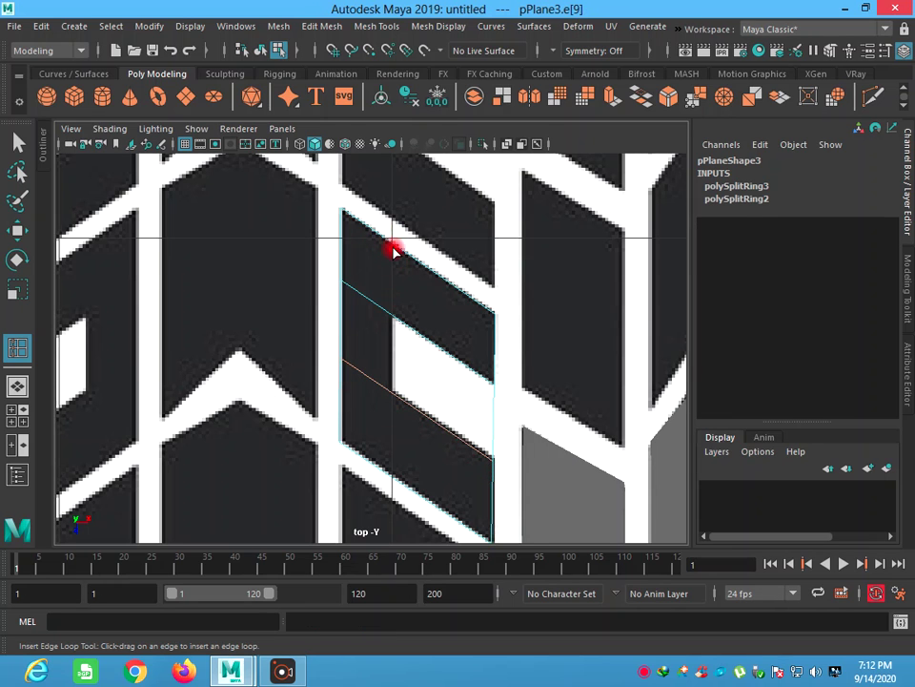
key(F8)
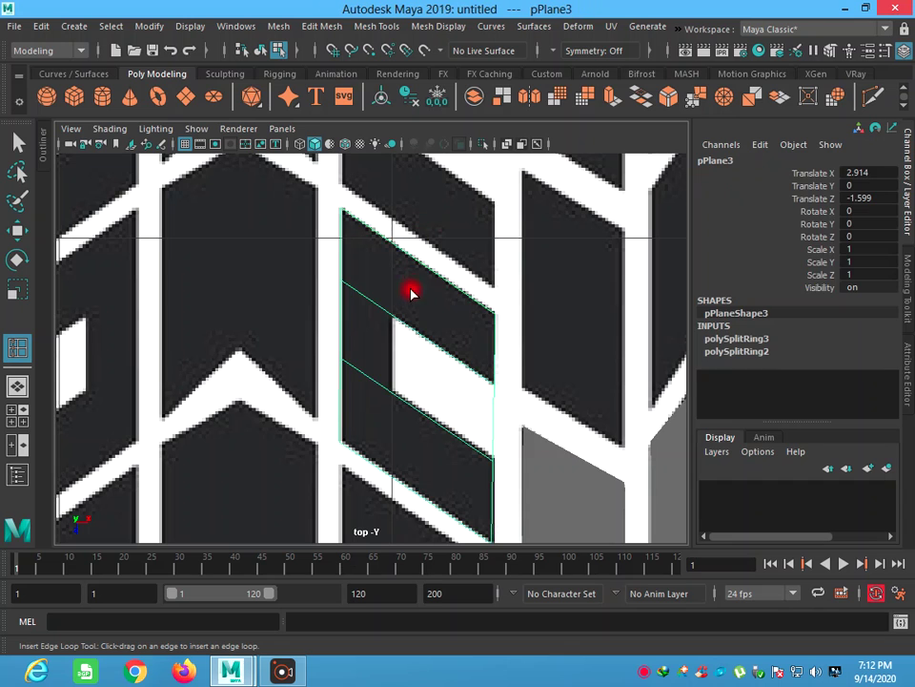
click(391, 317)
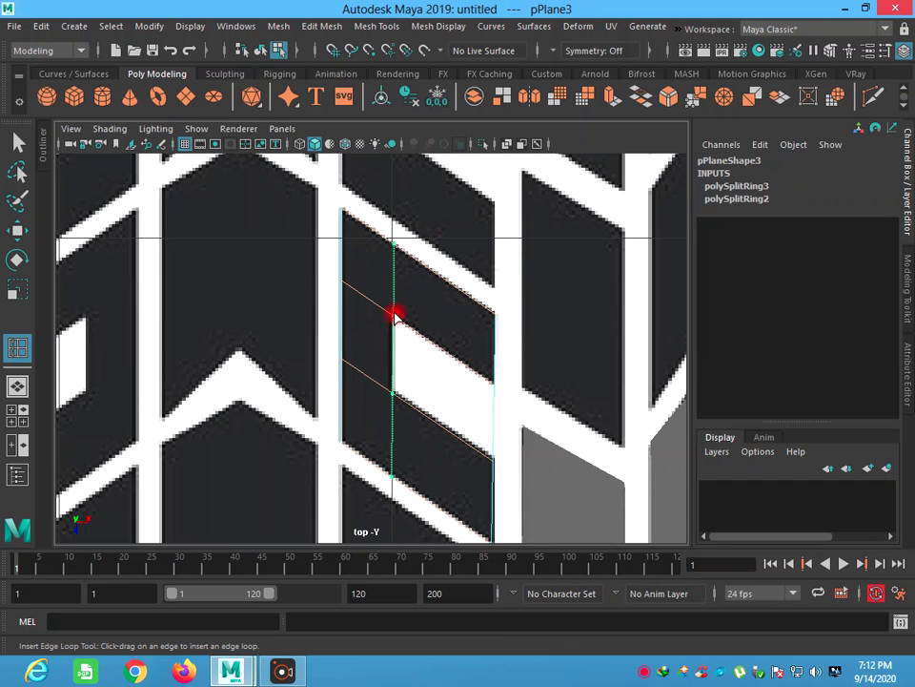
click(394, 316)
right_drag(394, 315, 453, 218)
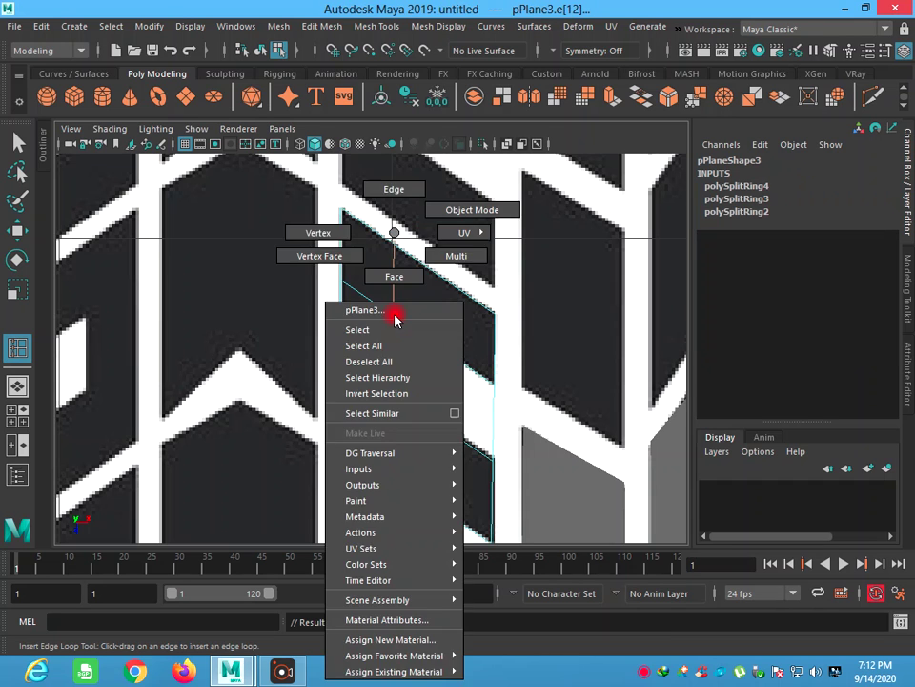
Step: Delete the plane's face over the white gap, leaving a hole
click(430, 373)
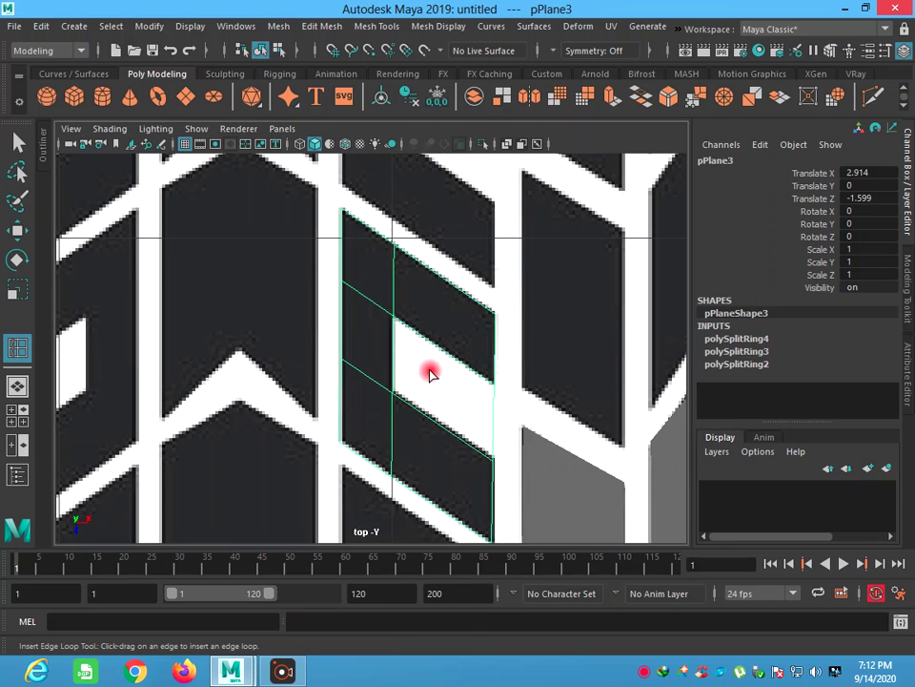
right_drag(430, 373, 430, 276)
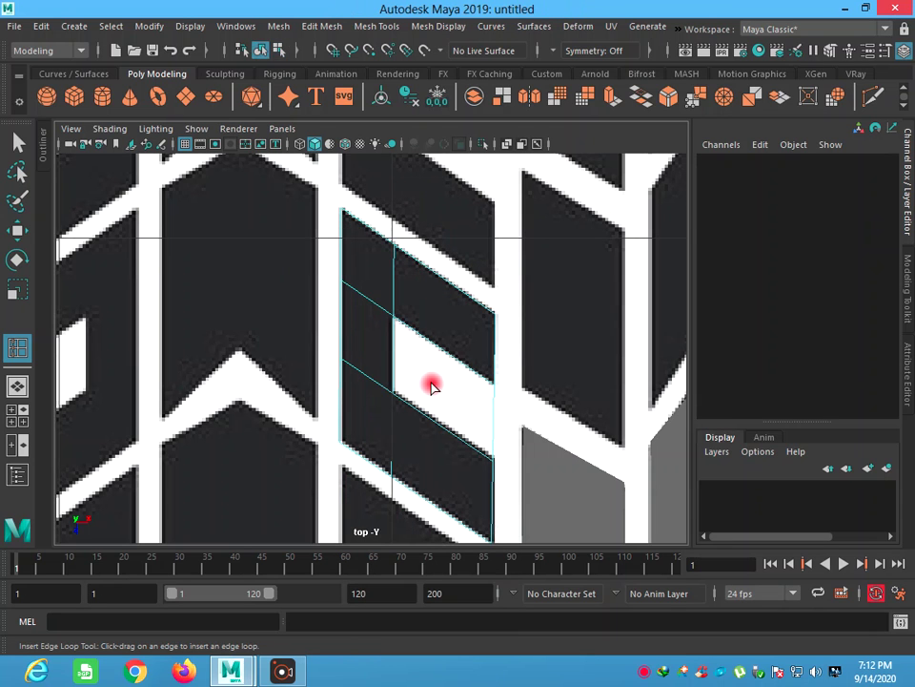
click(434, 386)
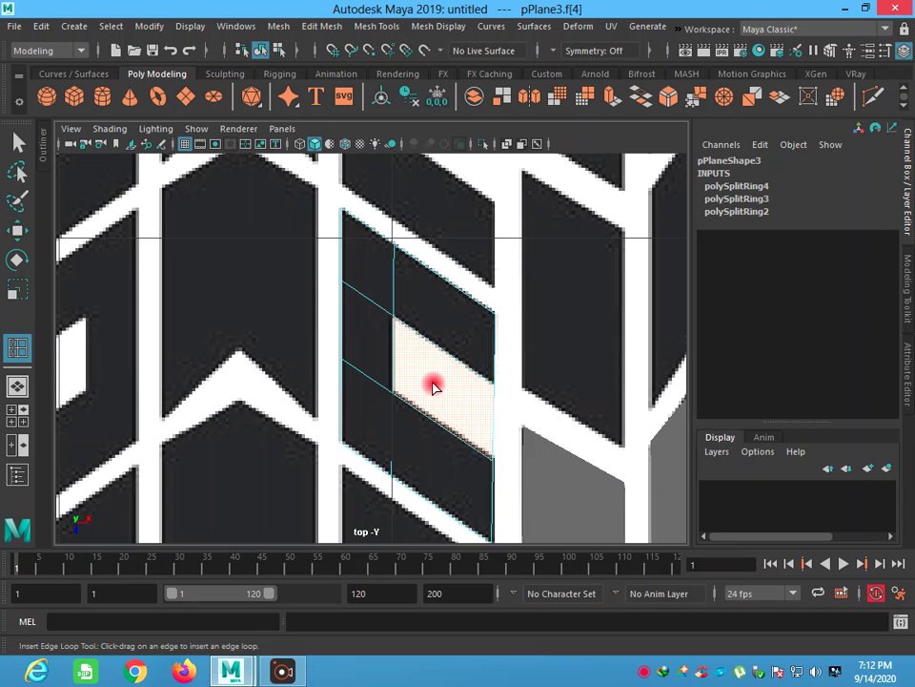
key(Delete)
scroll(391, 341, down, 5)
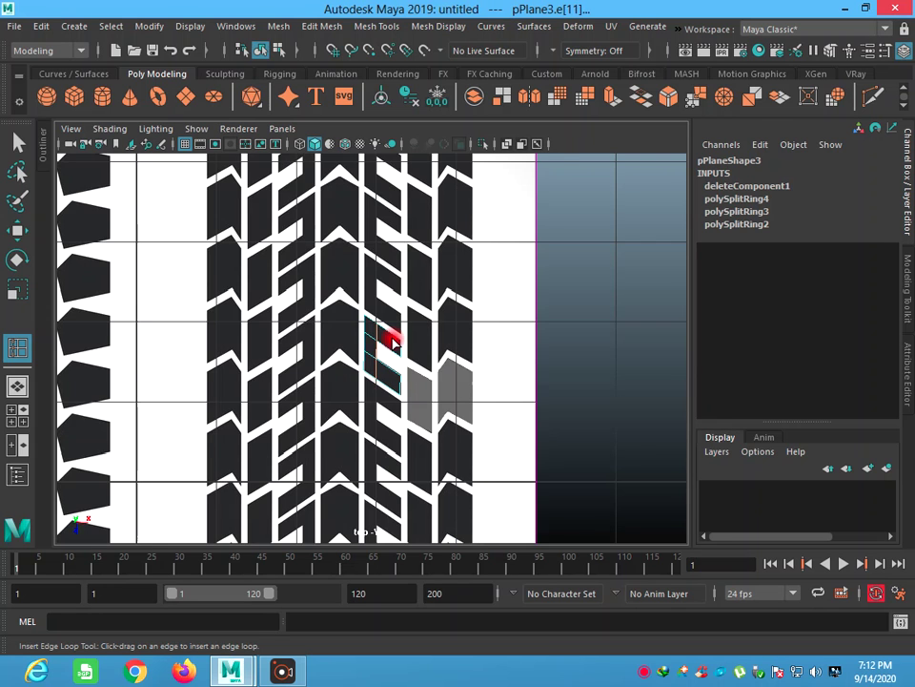
scroll(389, 348, up, 2)
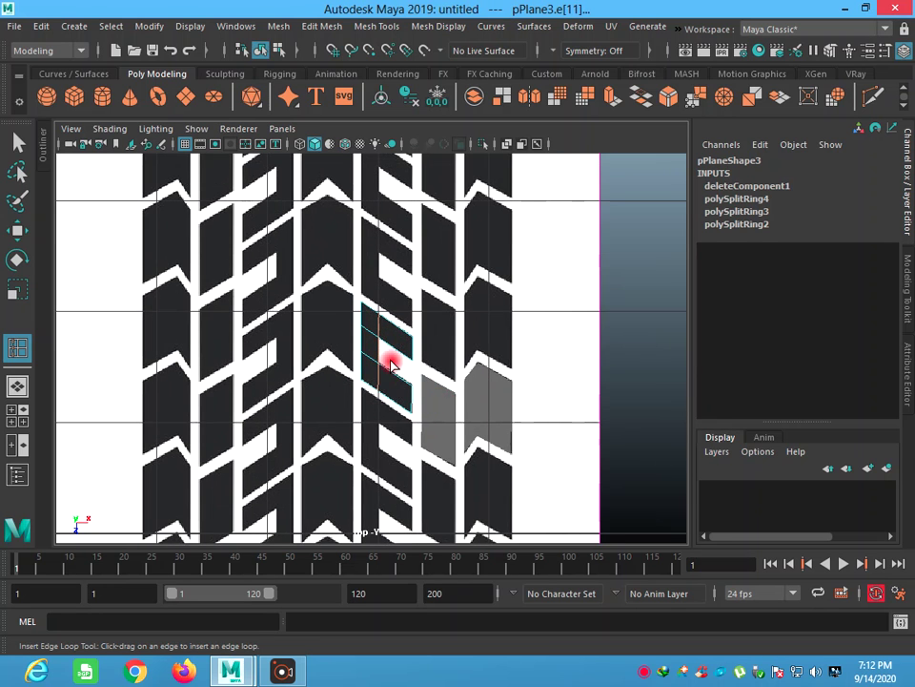
right_drag(388, 334, 454, 206)
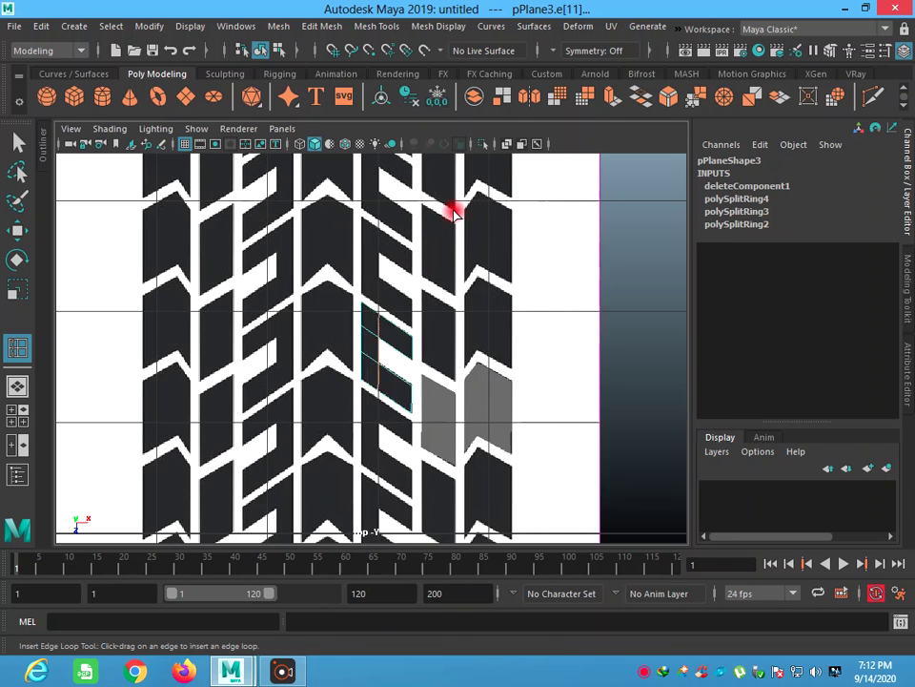
Step: Duplicate pPlane2 as pPlane4 and move it onto the next block up-left
click(439, 414)
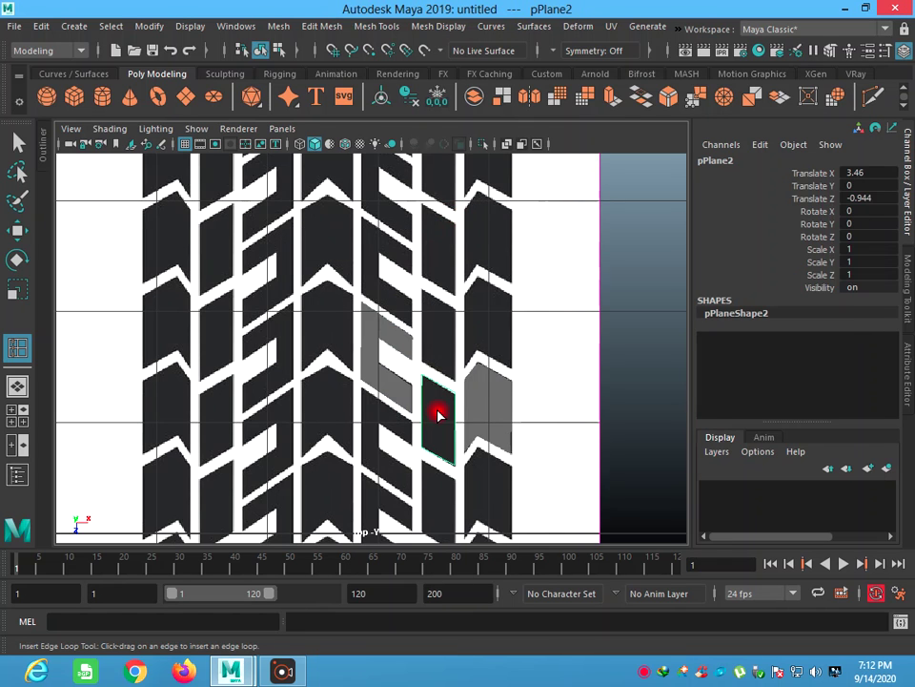
key(ctrl+d)
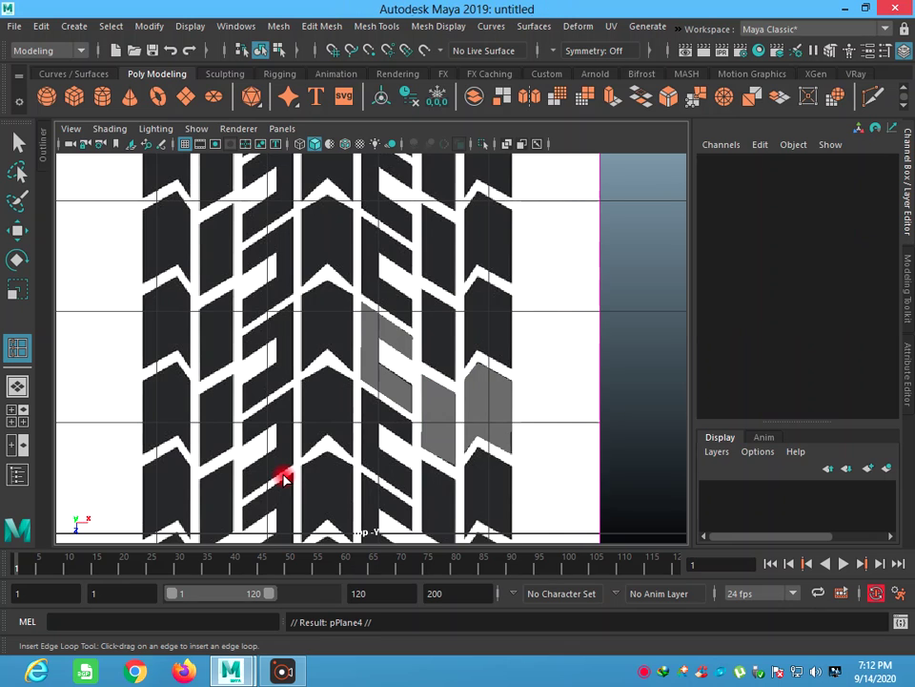
click(18, 232)
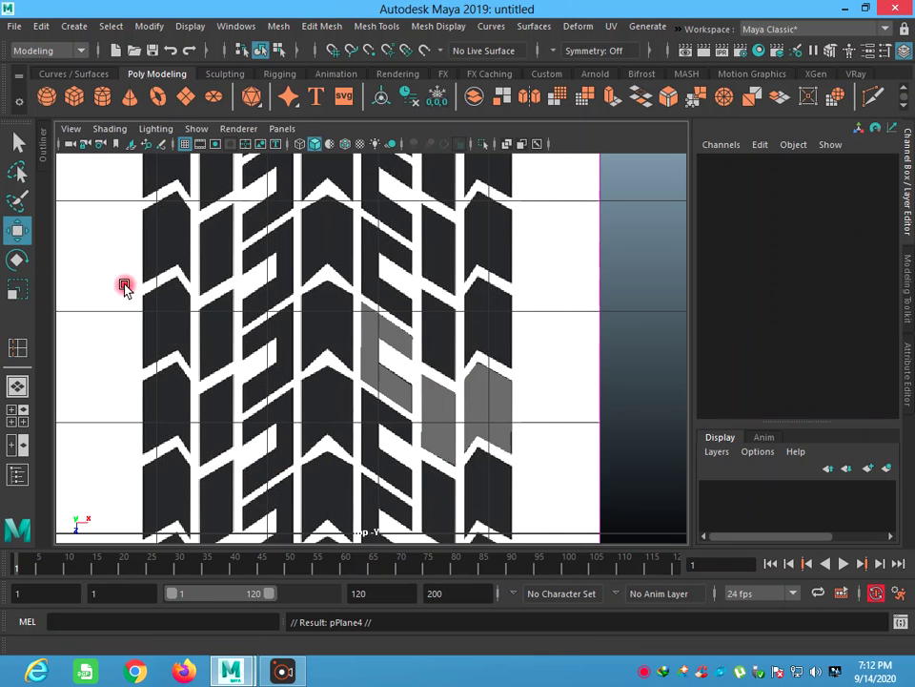
click(435, 410)
drag(435, 425, 340, 333)
Step: Align the patch plane with the block and pull its top and right-edge vertices onto it
scroll(343, 323, up, 2)
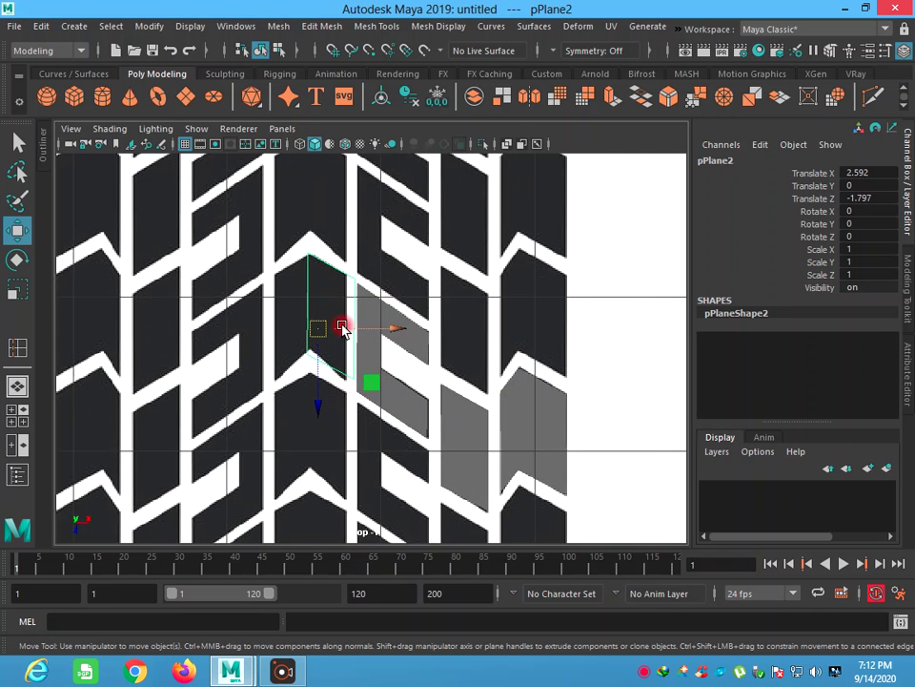
scroll(324, 310, up, 1)
drag(287, 315, 292, 319)
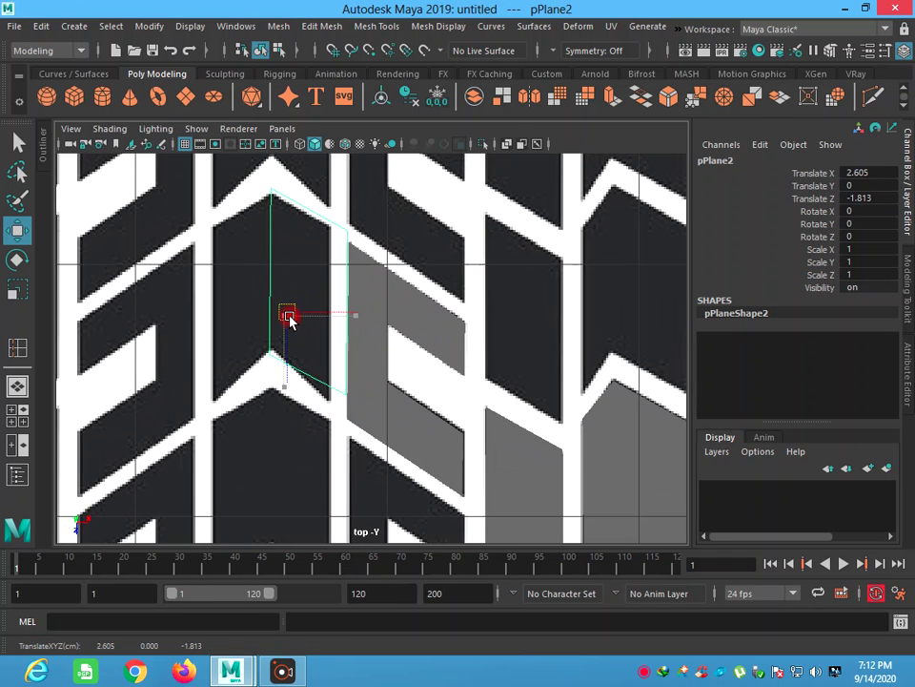
right_drag(291, 317, 230, 233)
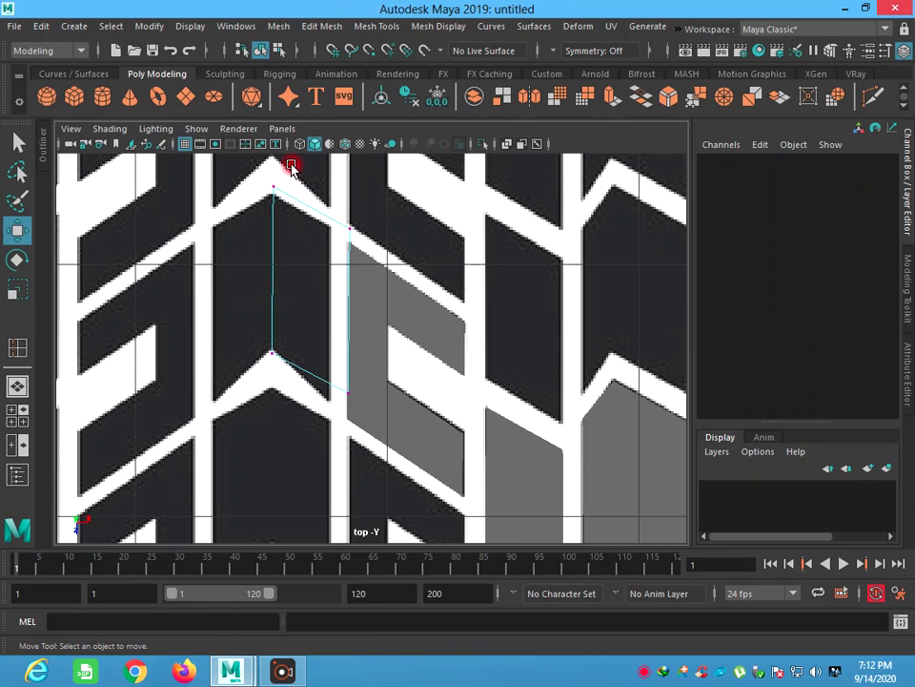
click(273, 191)
click(271, 230)
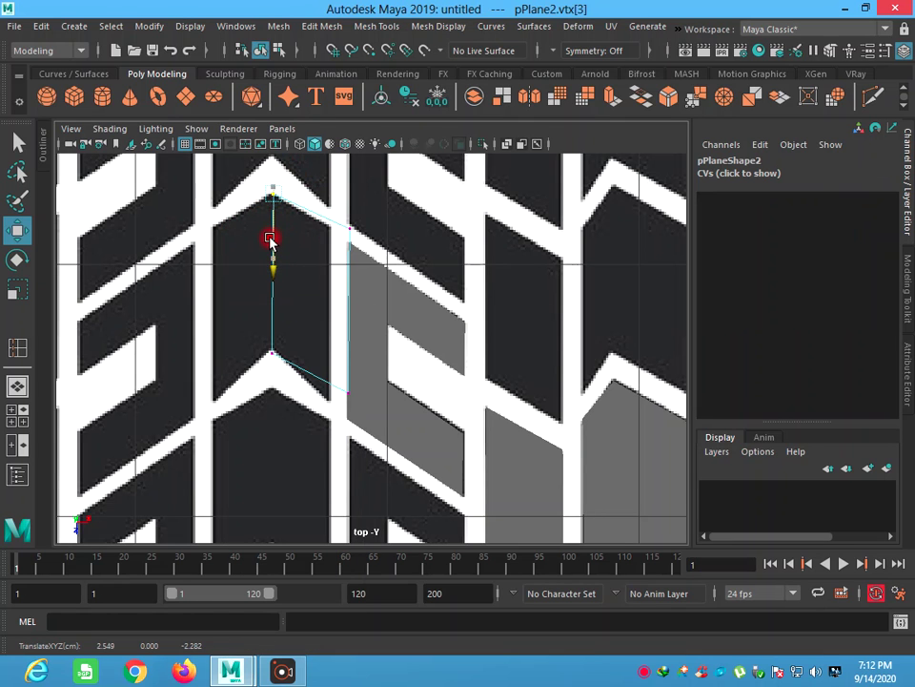
drag(399, 211, 320, 429)
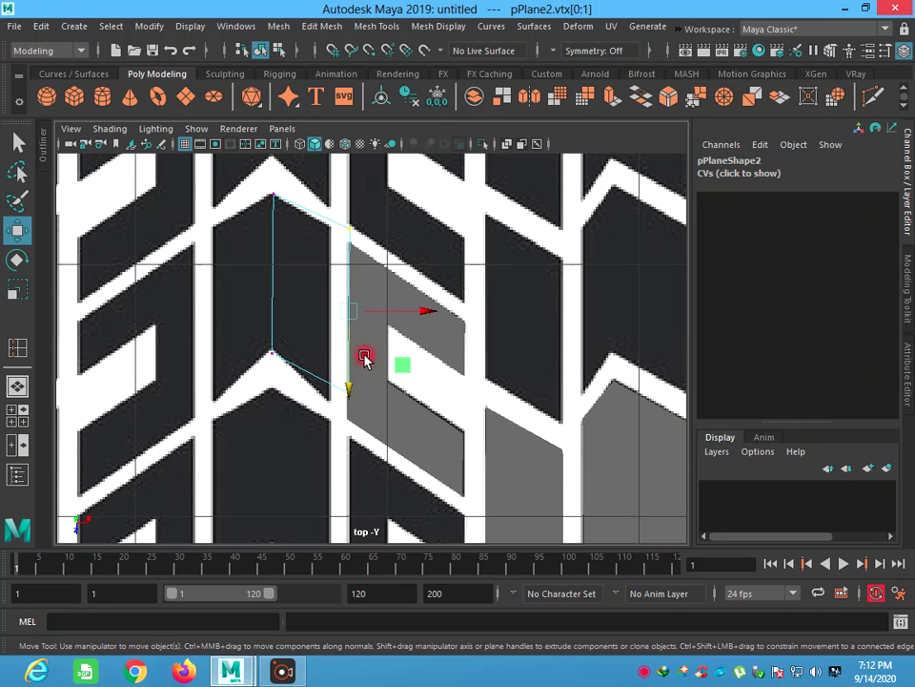
drag(398, 309, 374, 318)
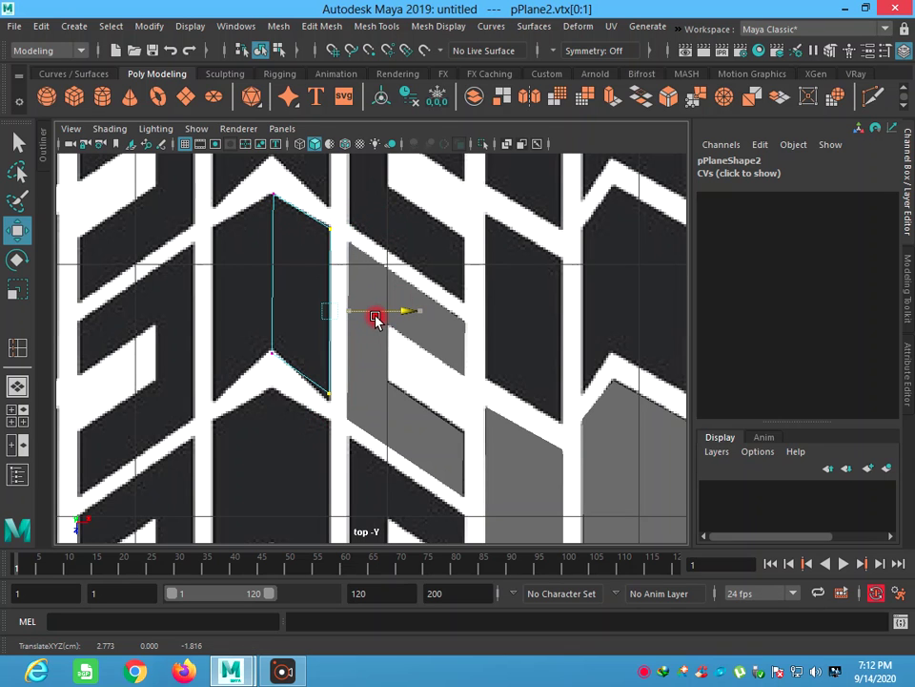
Step: Lower the bottom-right corner and middle vertex into the block's tip and notch, adjusting the upper-right corner
click(338, 394)
drag(316, 356, 328, 429)
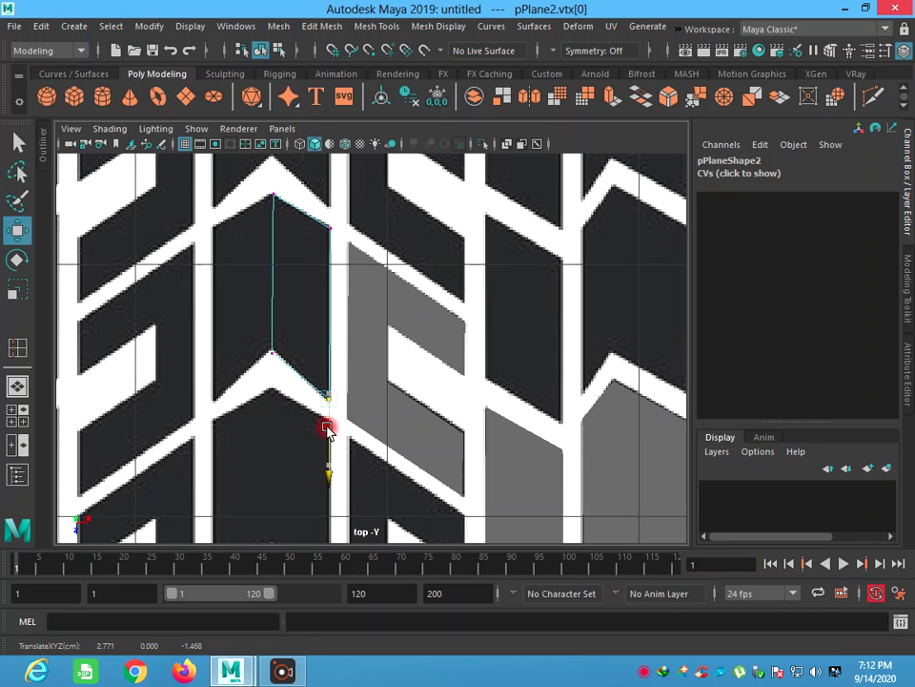
drag(269, 340, 297, 382)
drag(282, 342, 272, 386)
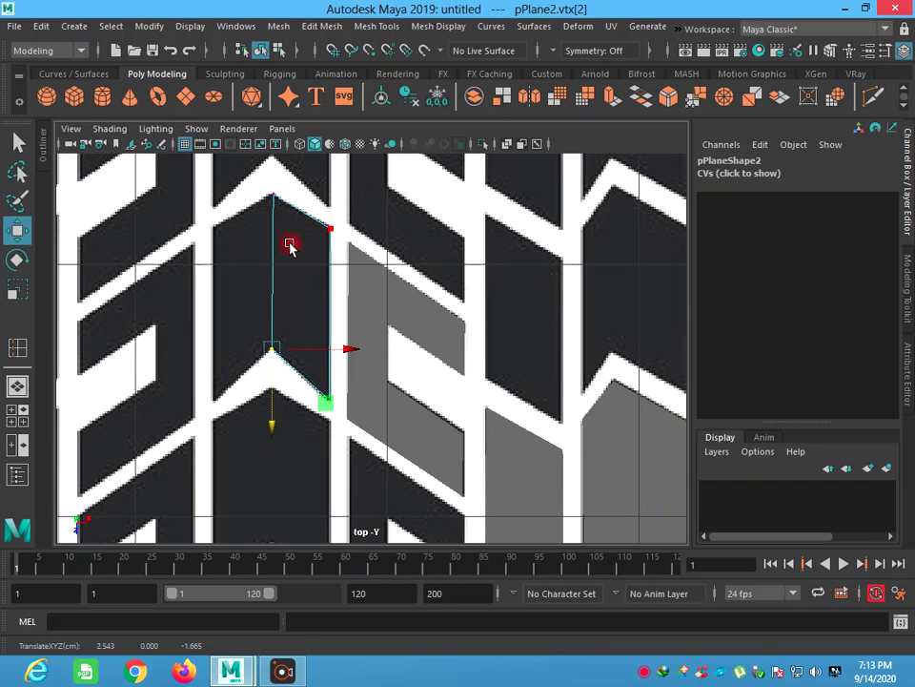
drag(354, 209, 316, 250)
middle_drag(328, 286, 327, 288)
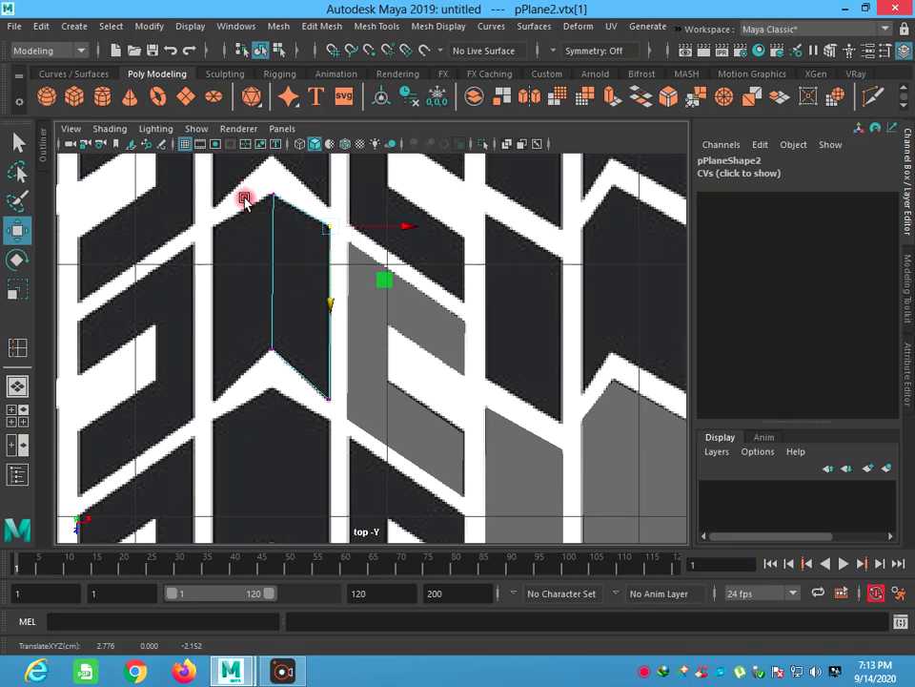
Step: Scale the top and bottom middle vertices to line up vertically, then select the patch face
drag(245, 196, 272, 249)
shift+drag(257, 339, 284, 368)
click(17, 289)
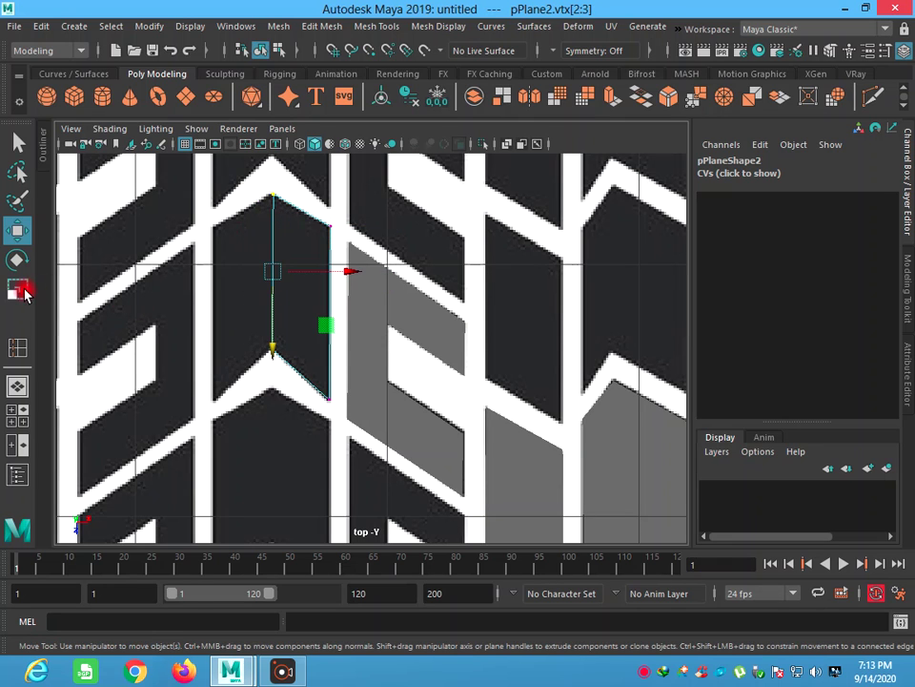
drag(346, 273, 305, 274)
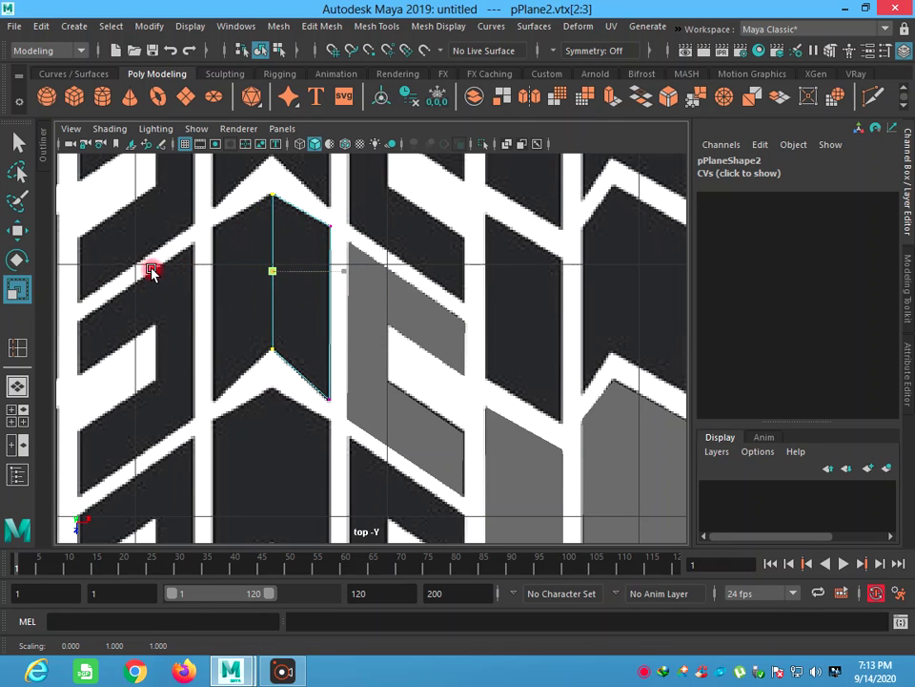
click(17, 141)
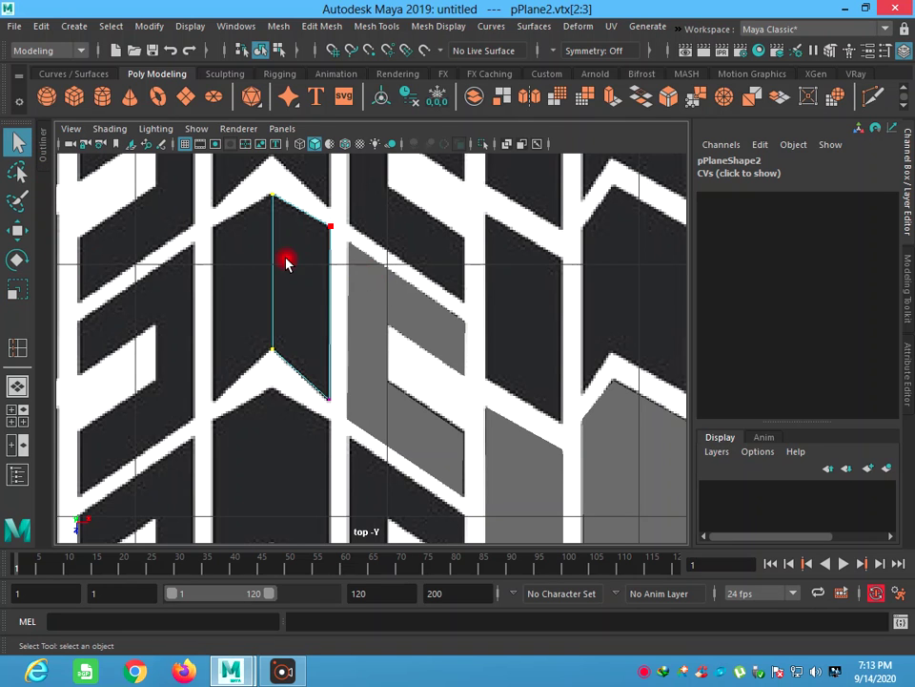
right_drag(290, 266, 345, 229)
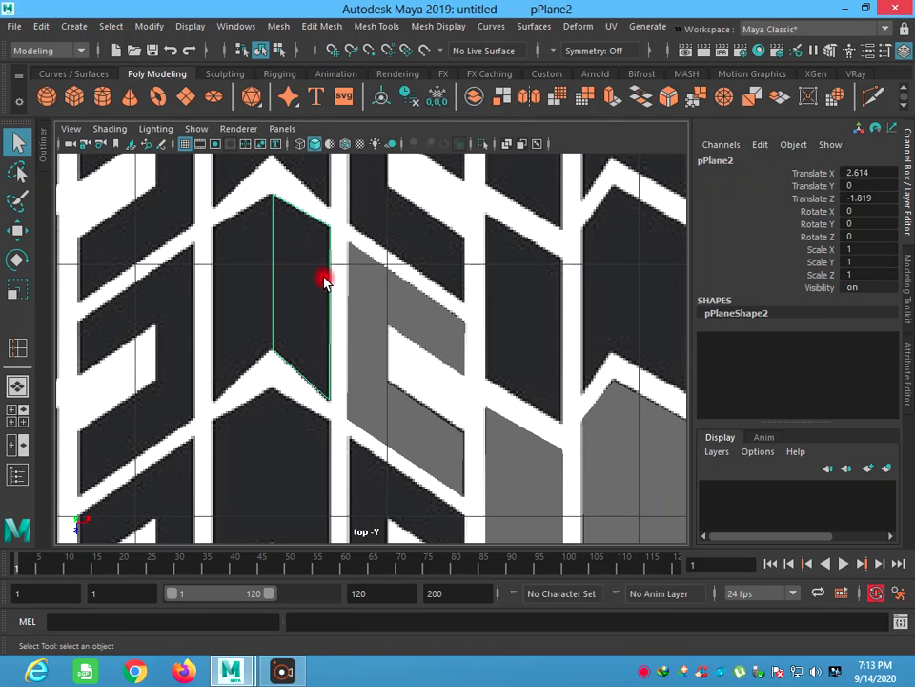
right_drag(321, 300, 320, 286)
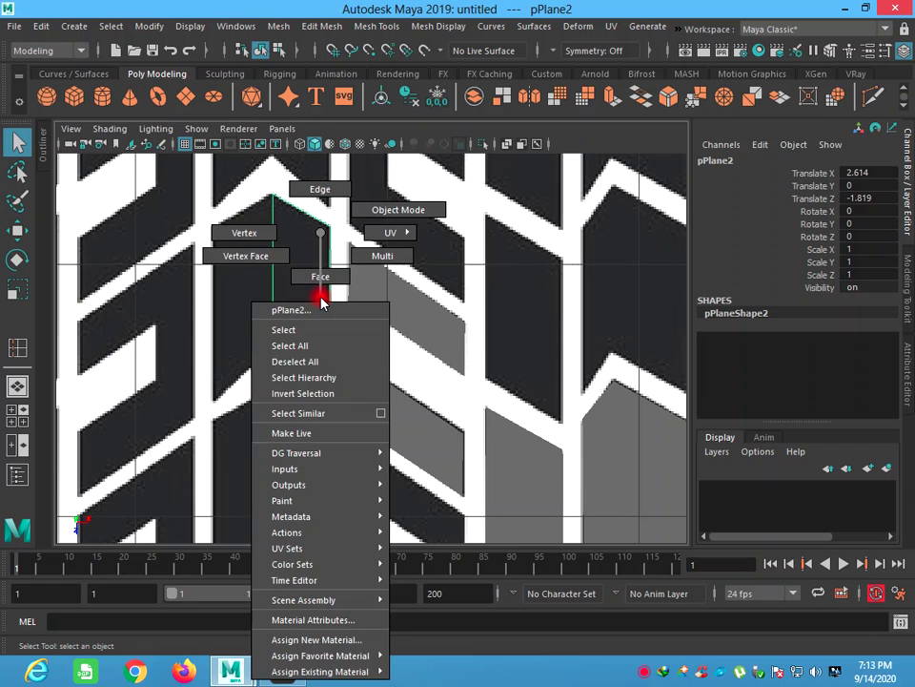
click(303, 299)
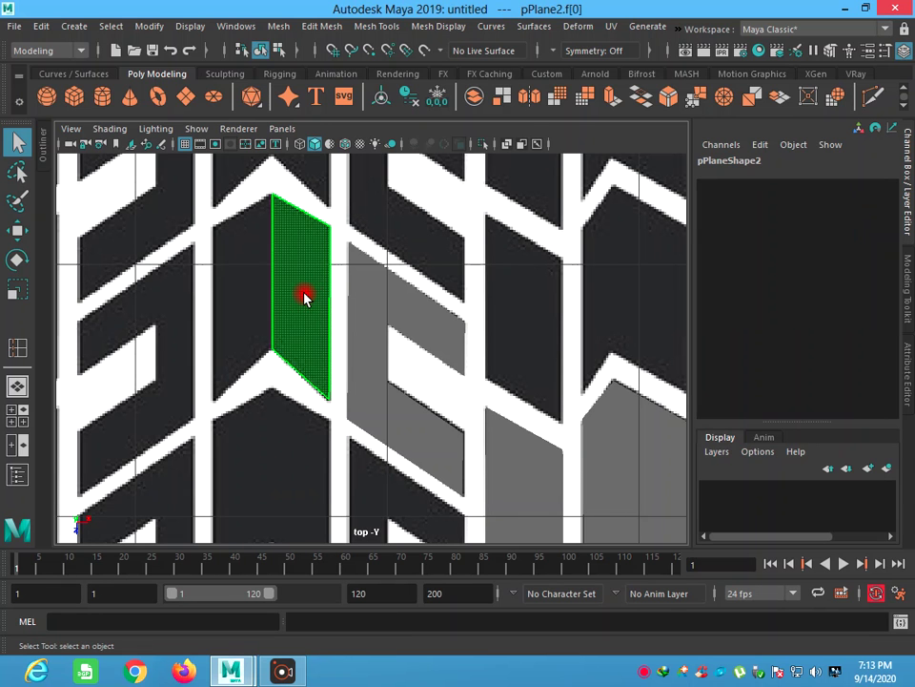
Step: Zoom out and maximise the perspective view over the reference image
scroll(399, 374, up, 3)
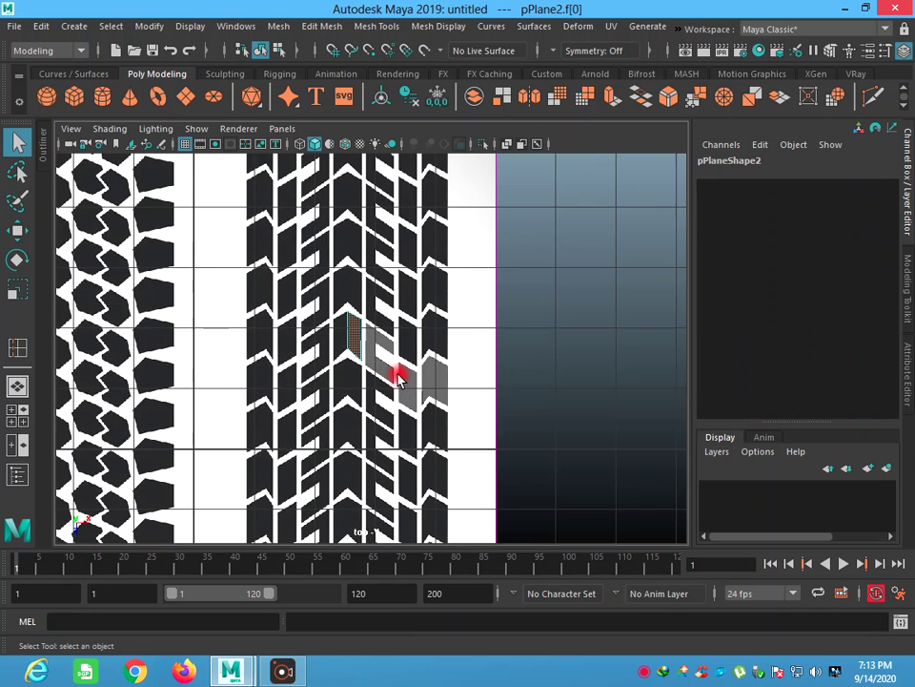
scroll(399, 378, up, 3)
key(space)
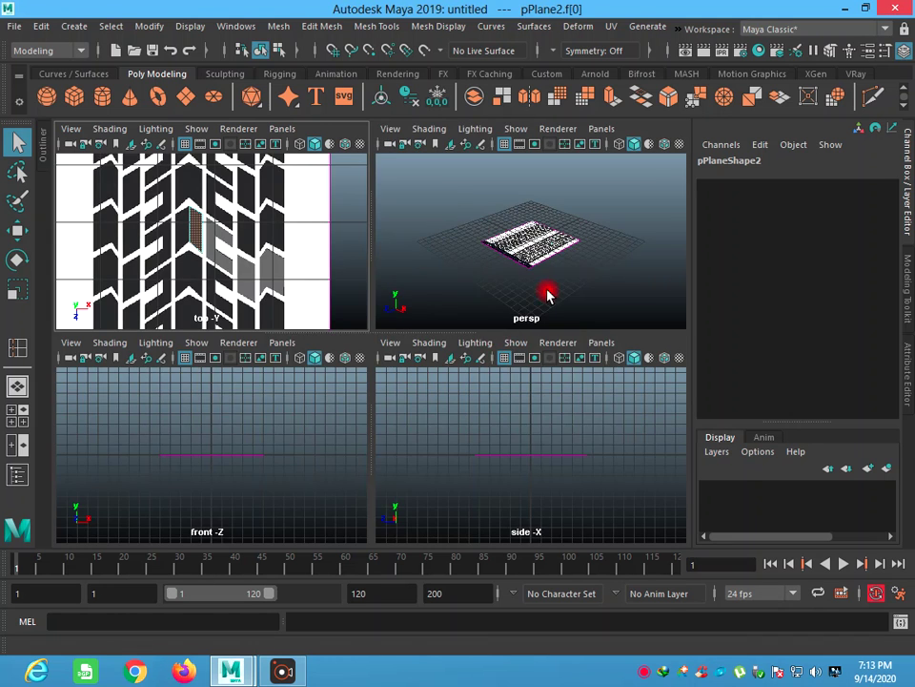
key(space)
right_click(431, 327)
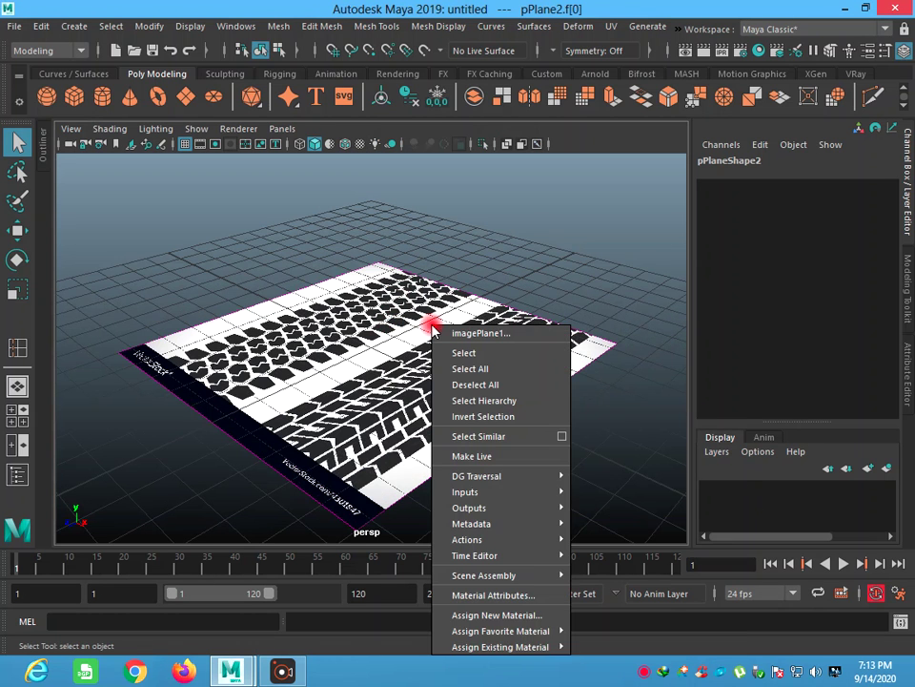
click(423, 286)
right_click(422, 286)
click(529, 352)
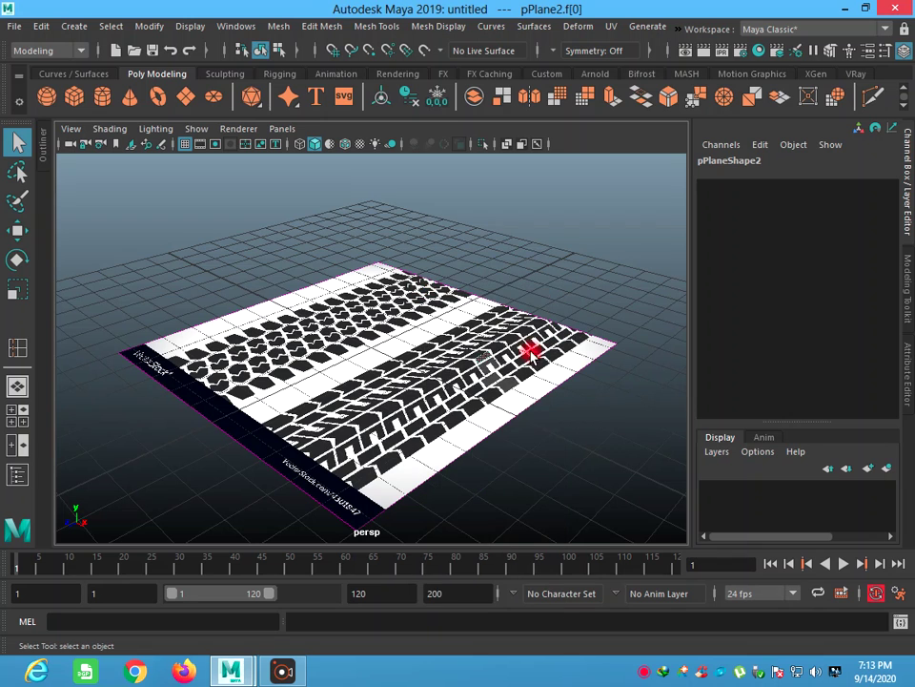
Step: Select imagePlane1 and create display layer layer1 from it
mouse_move(487, 365)
right_down()
mouse_move(552, 231)
mouse_move(555, 238)
right_up()
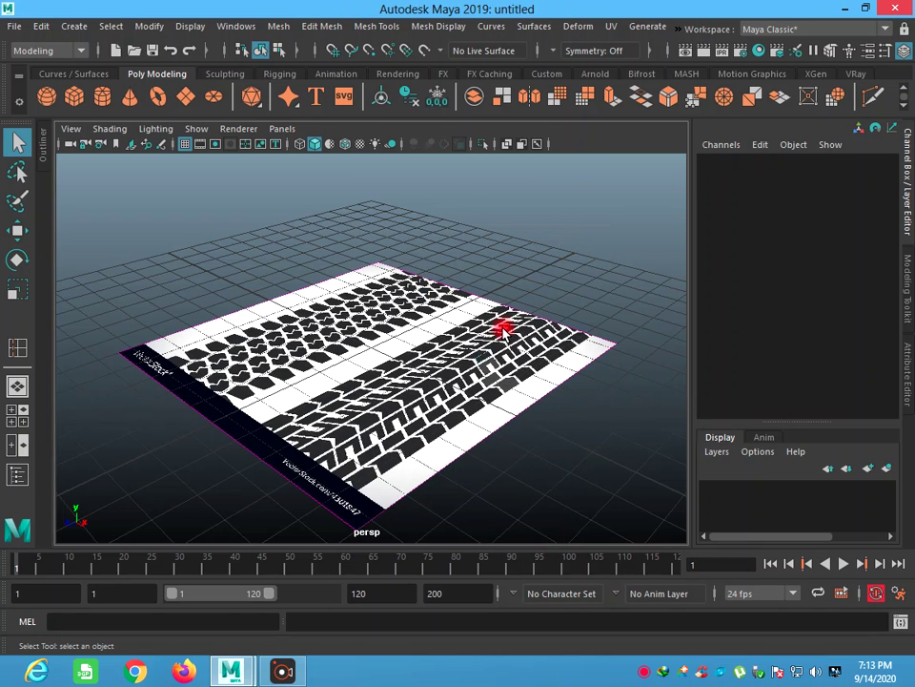
right_drag(484, 361, 562, 206)
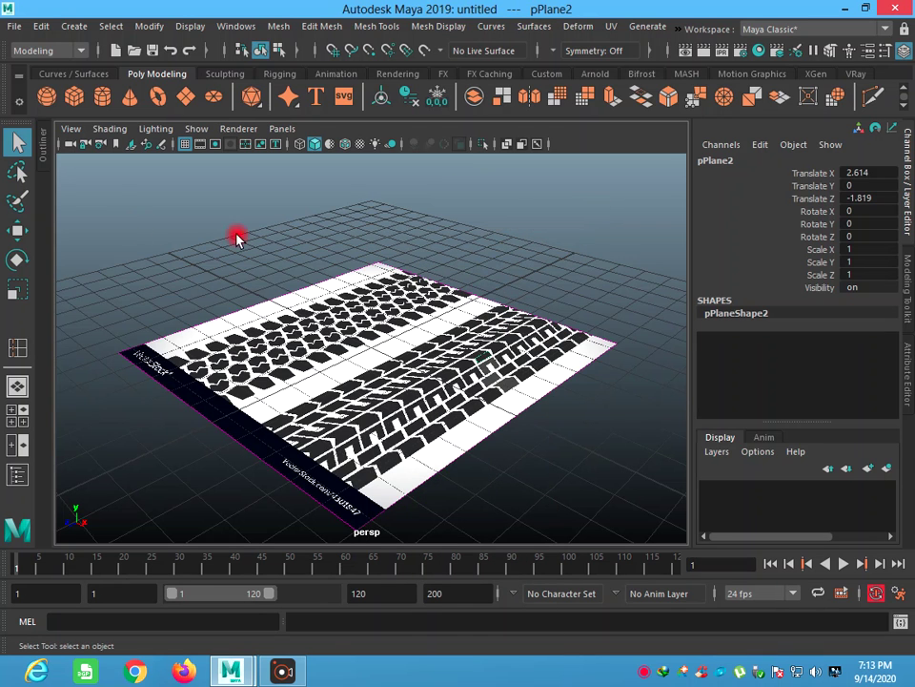
click(19, 232)
mouse_move(590, 474)
mouse_down()
mouse_move(460, 351)
mouse_move(449, 313)
mouse_up()
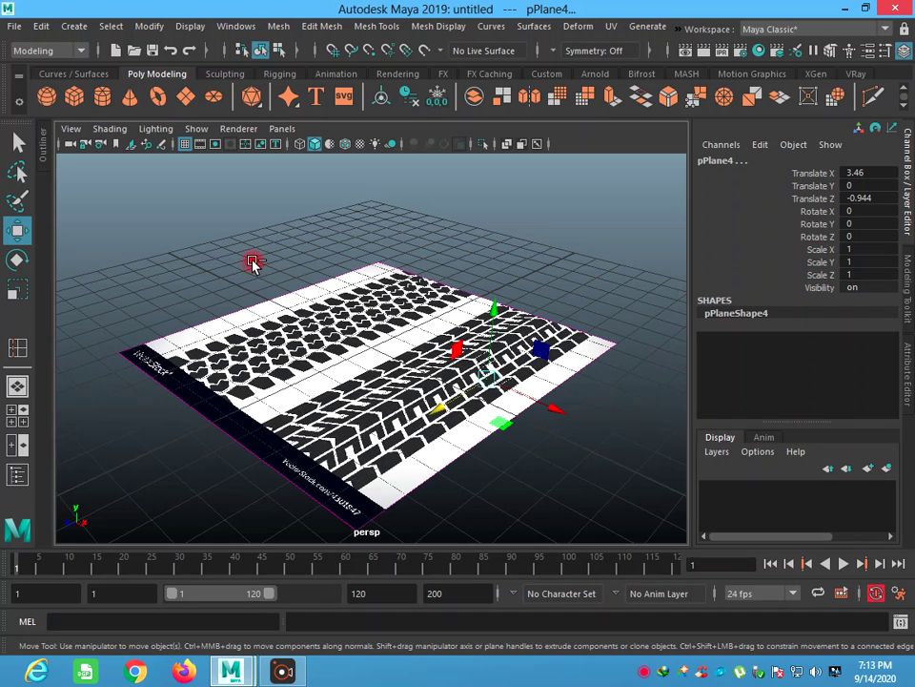
click(471, 486)
click(404, 469)
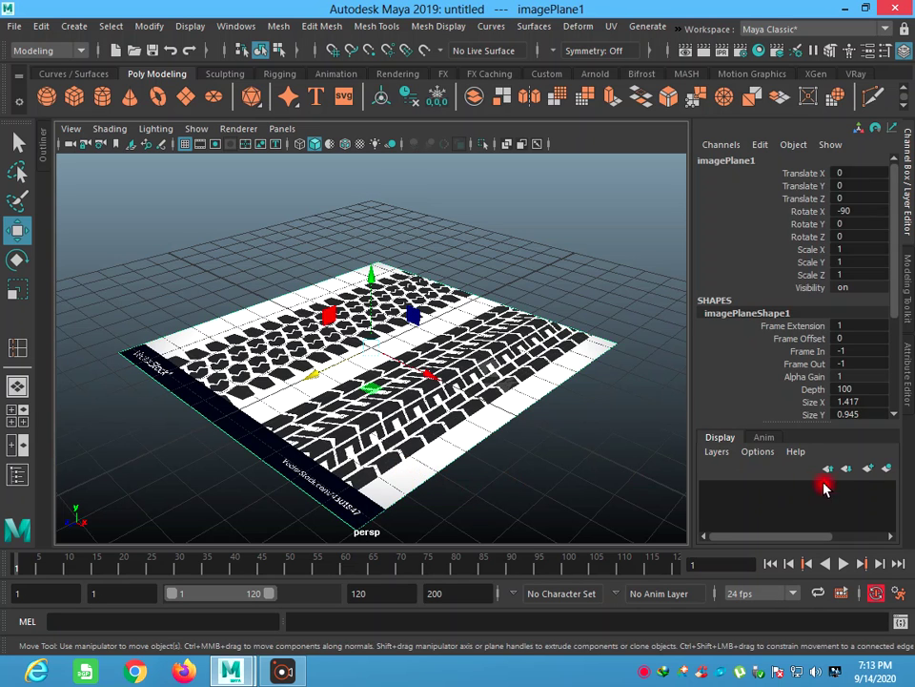
drag(729, 490, 752, 490)
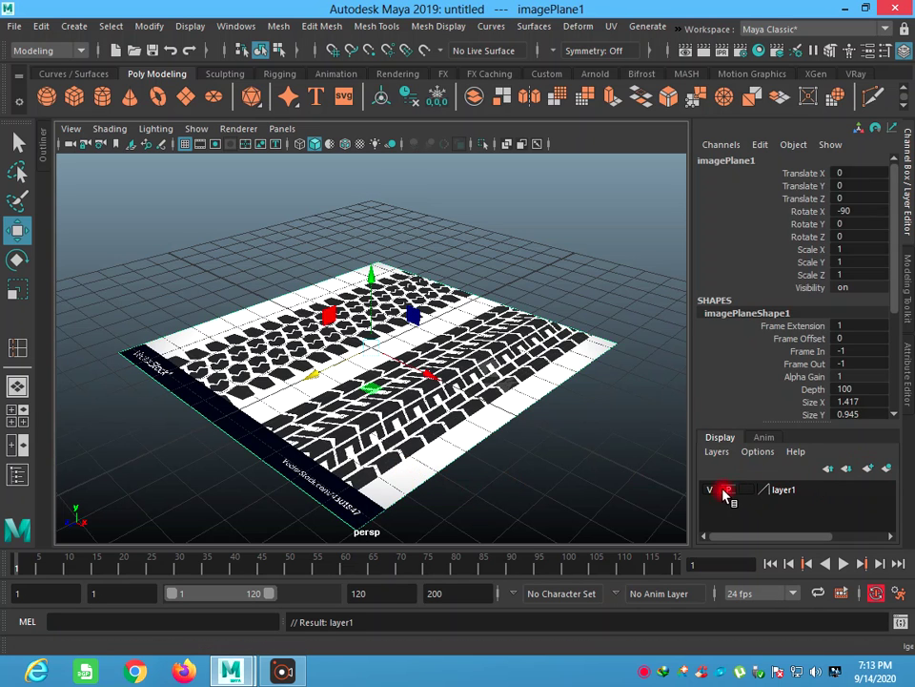
Step: Hide layer1 so the reference image disappears, undoing an accidental move of the planes
click(724, 491)
click(710, 491)
drag(558, 384, 479, 413)
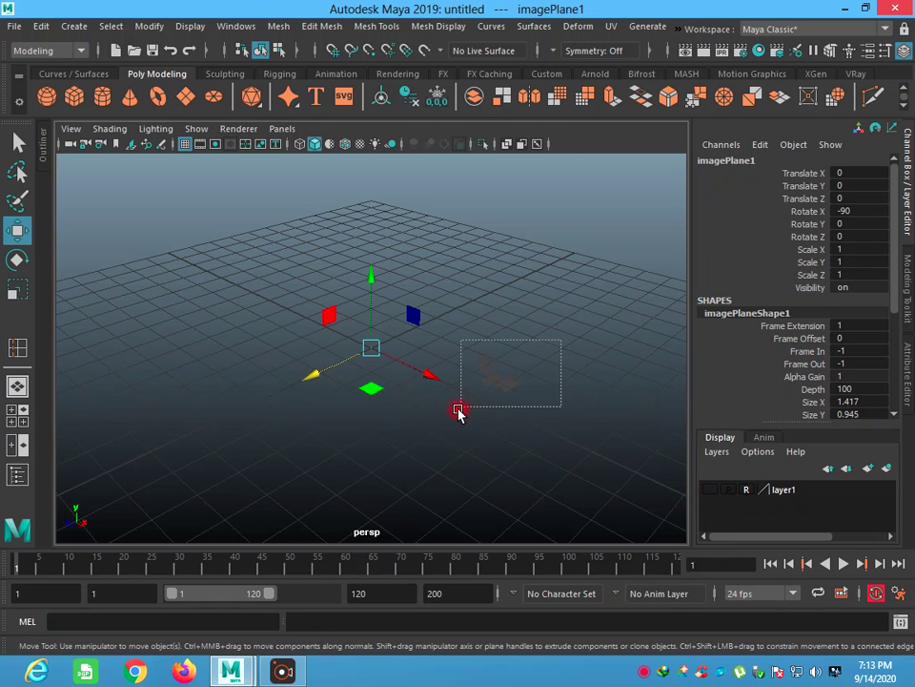
alt+drag(541, 417, 570, 385)
mouse_move(611, 422)
mouse_down()
mouse_move(607, 431)
mouse_move(459, 399)
mouse_up()
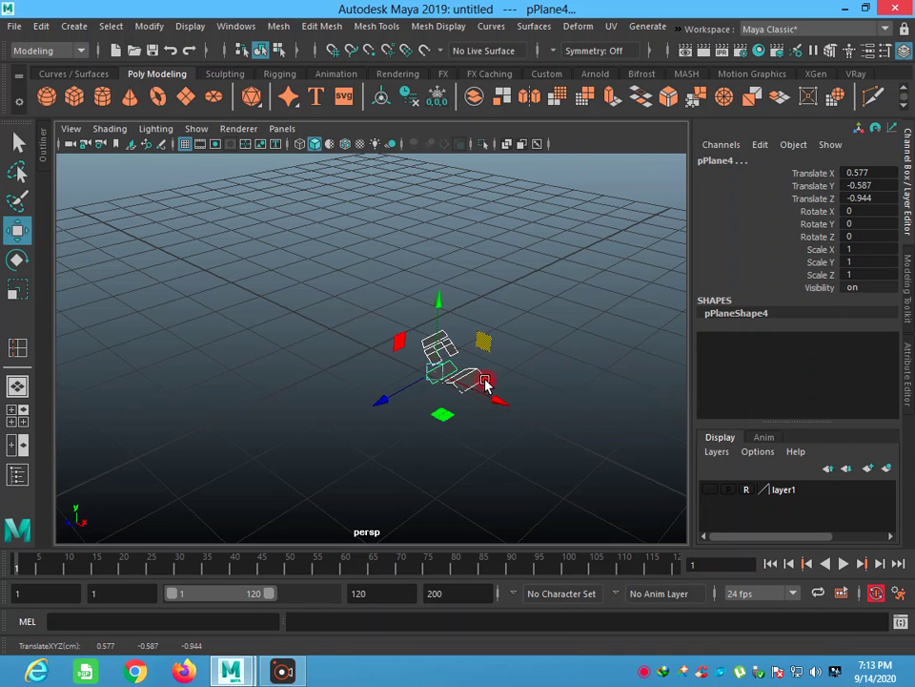
key(bracketleft)
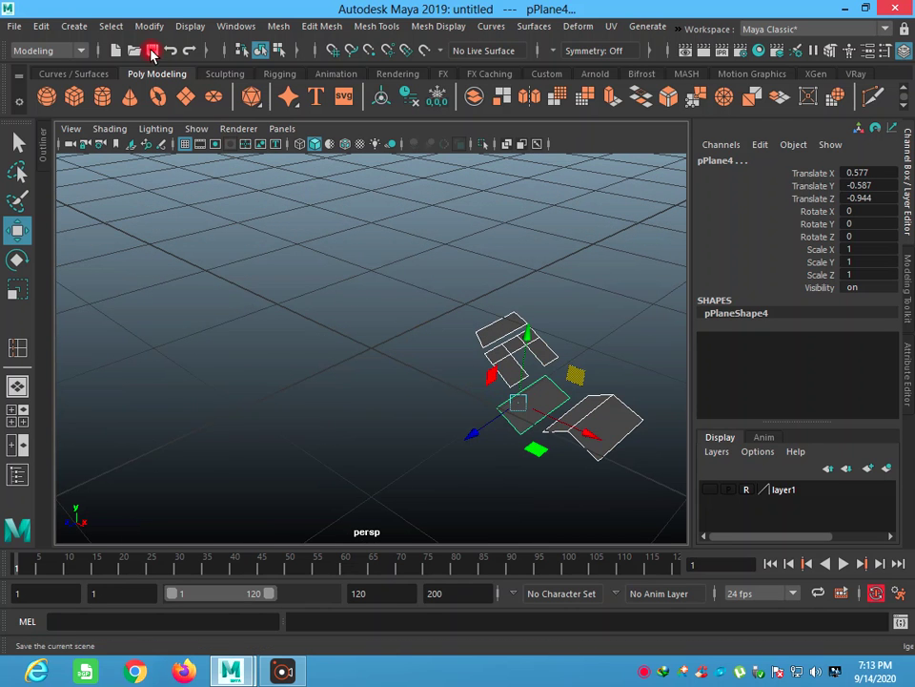
click(171, 49)
Step: Orbit and pan around the patch planes, marquee pPlane3's faces, then deselect
scroll(324, 292, down, 3)
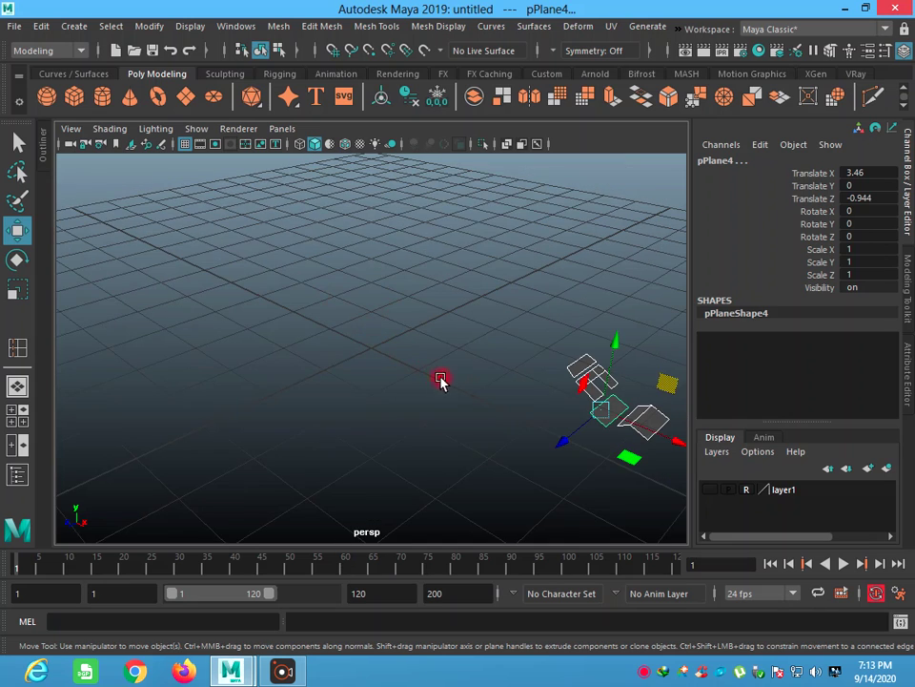
alt+middle_drag(474, 391, 313, 365)
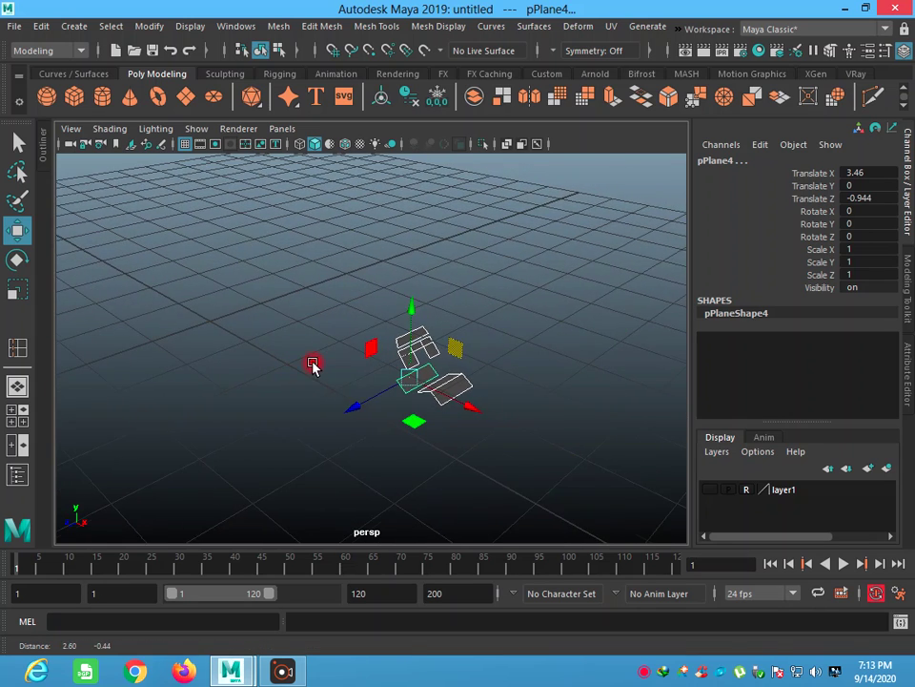
scroll(433, 363, up, 3)
scroll(502, 419, up, 3)
mouse_move(502, 419)
alt+middle_down()
mouse_move(400, 347)
mouse_move(352, 379)
alt+middle_up()
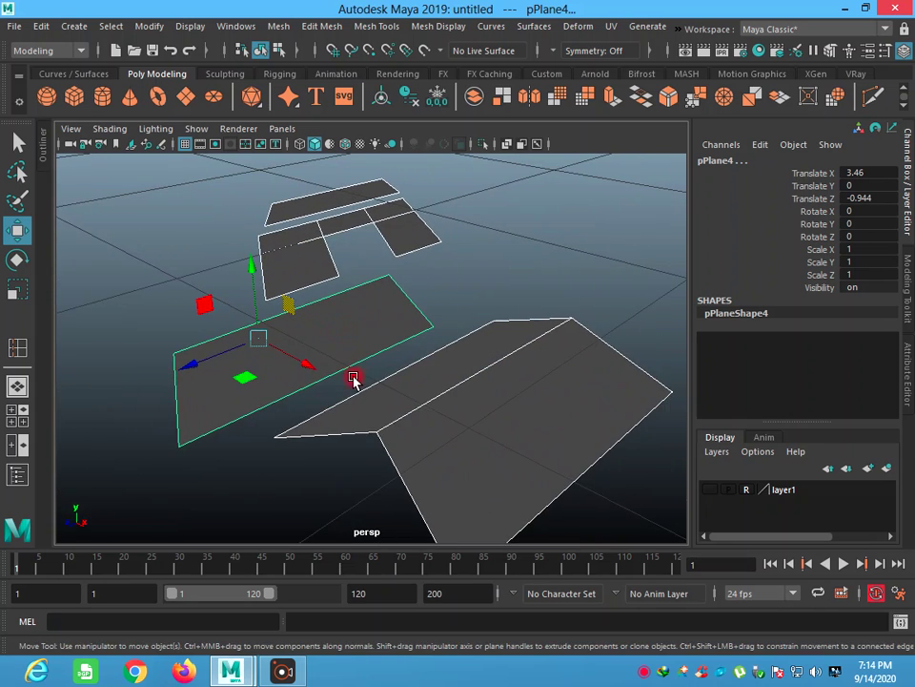
scroll(328, 420, down, 3)
mouse_move(372, 417)
alt+mouse_down()
mouse_move(435, 427)
mouse_move(436, 436)
alt+mouse_up()
alt+drag(401, 391, 415, 368)
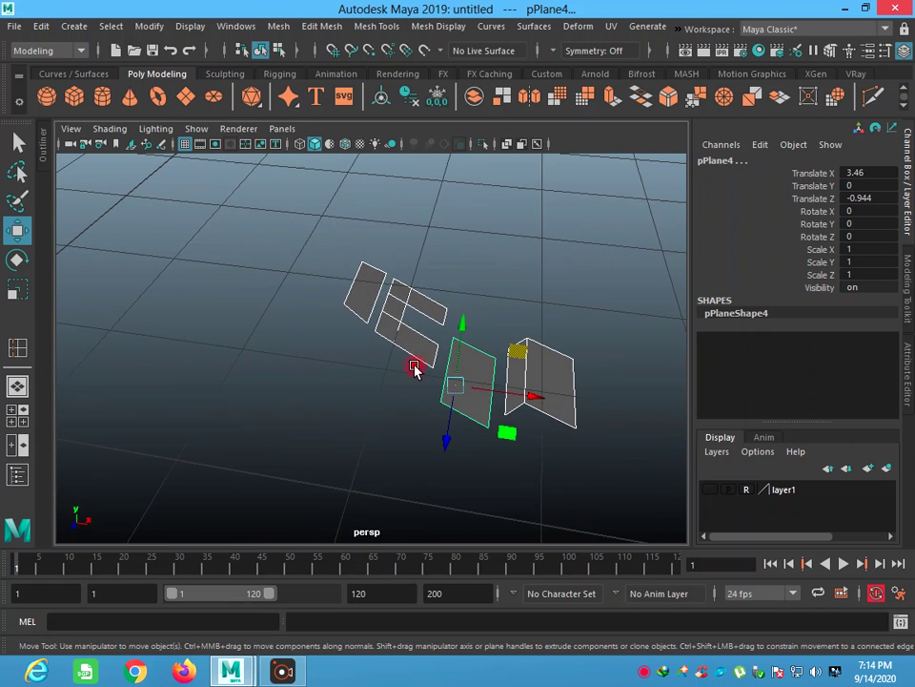
right_drag(417, 229, 402, 298)
drag(321, 256, 604, 490)
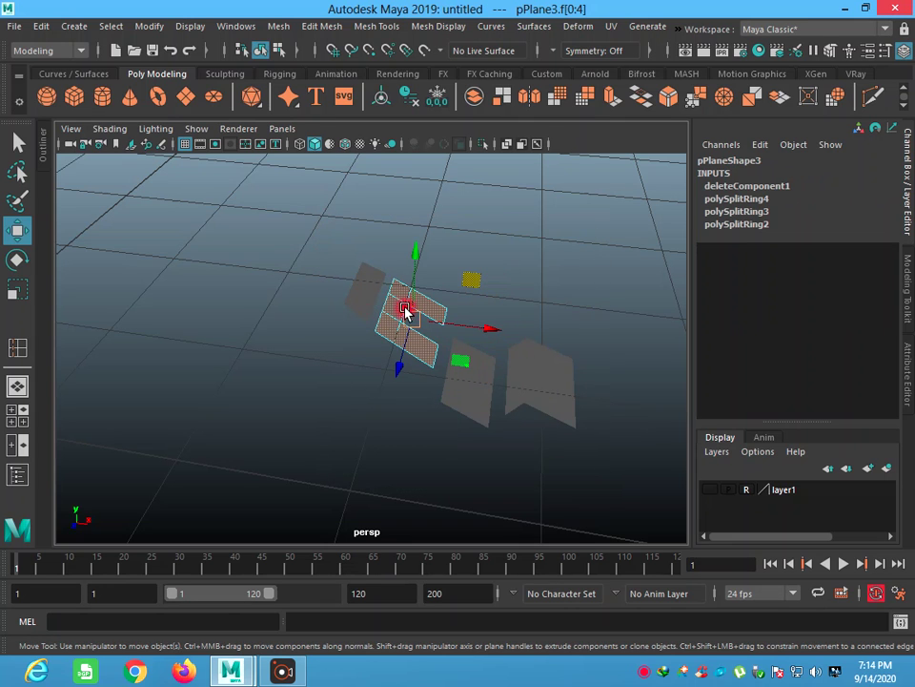
click(358, 275)
click(17, 142)
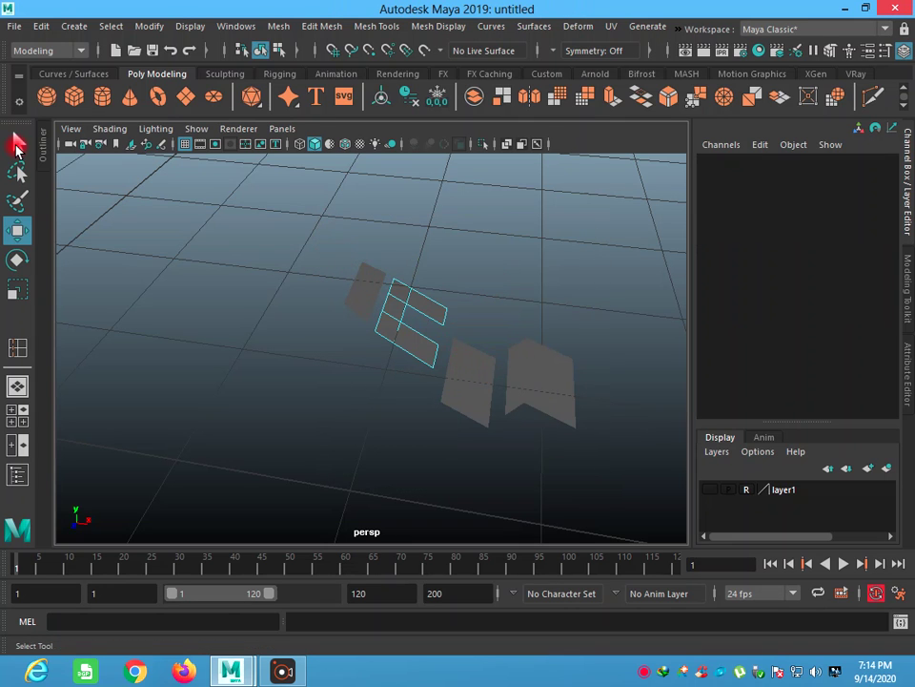
Step: Select all the patch planes and merge them with Mesh > Combine into pPlane5
click(359, 286)
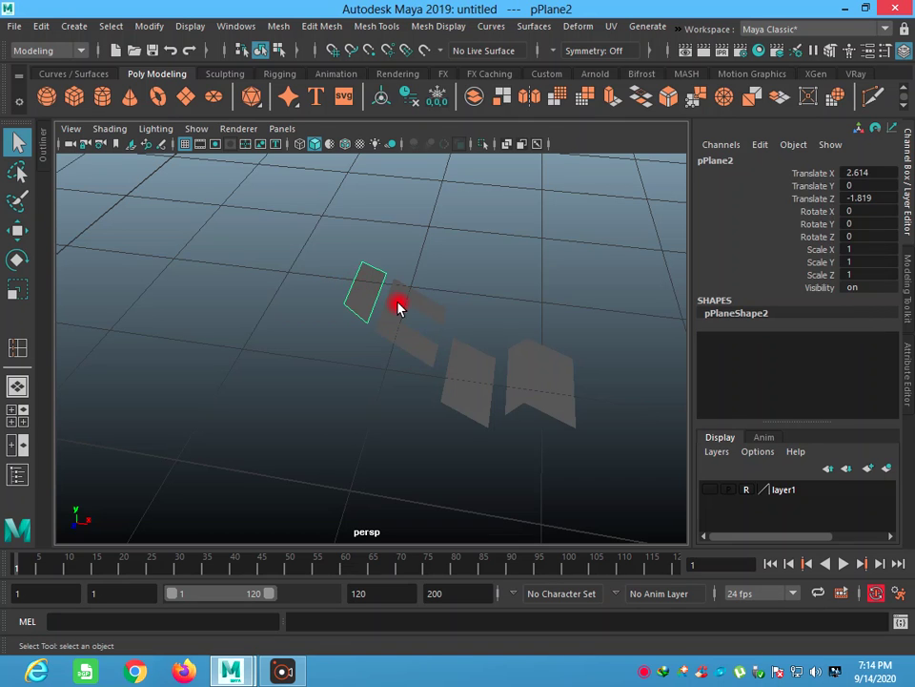
drag(334, 253, 608, 483)
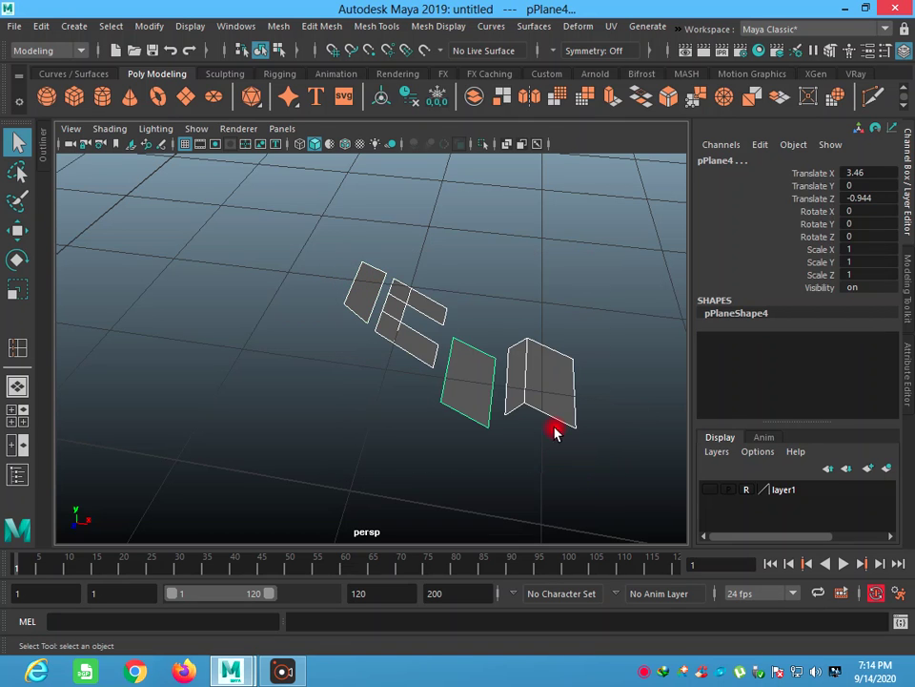
click(235, 27)
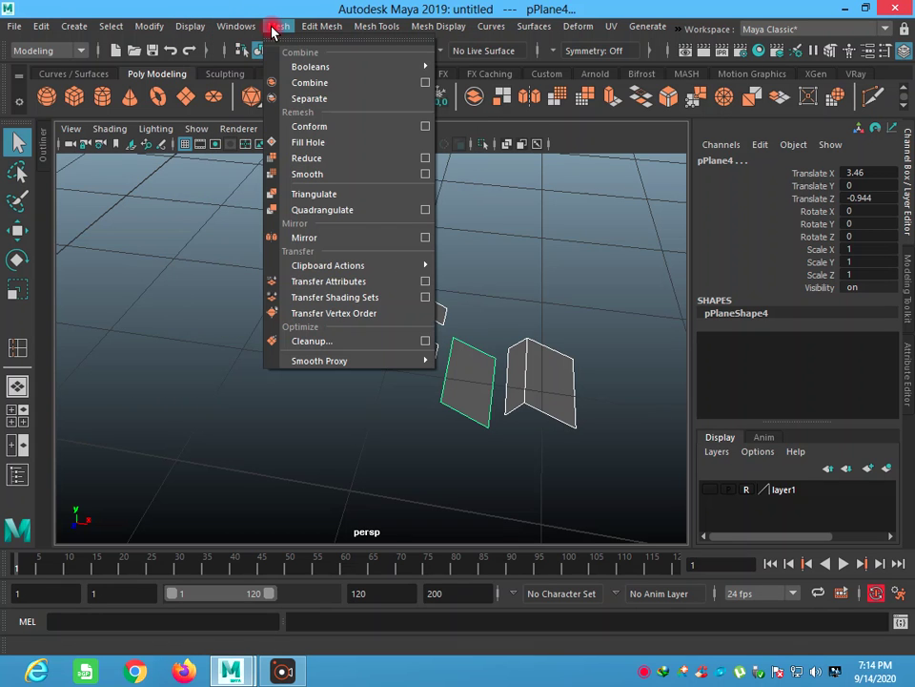
click(316, 83)
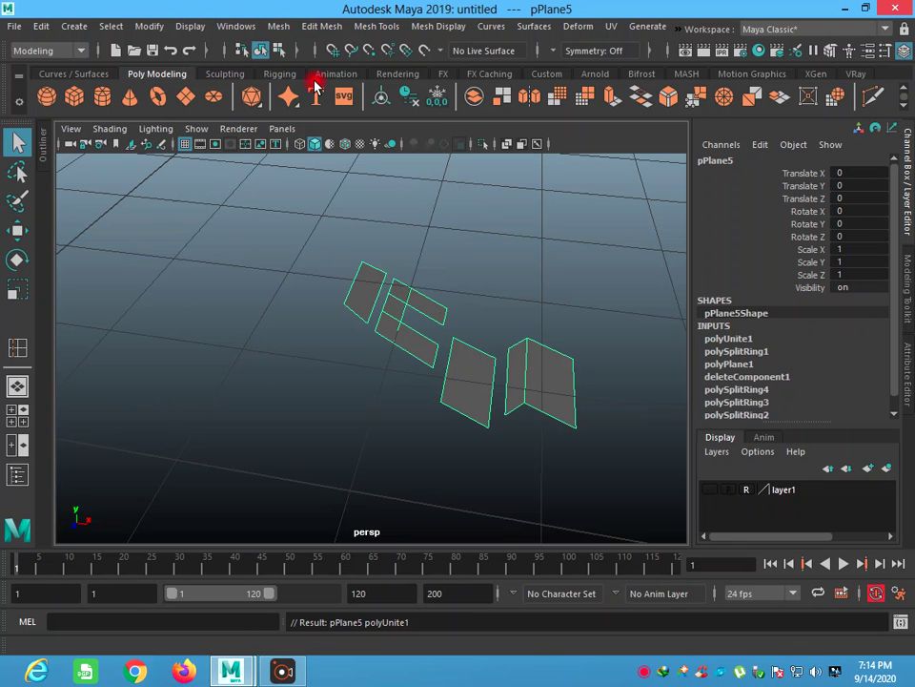
Step: Select all faces of the combined mesh pPlane5
right_click(324, 236)
drag(321, 230, 597, 470)
click(367, 26)
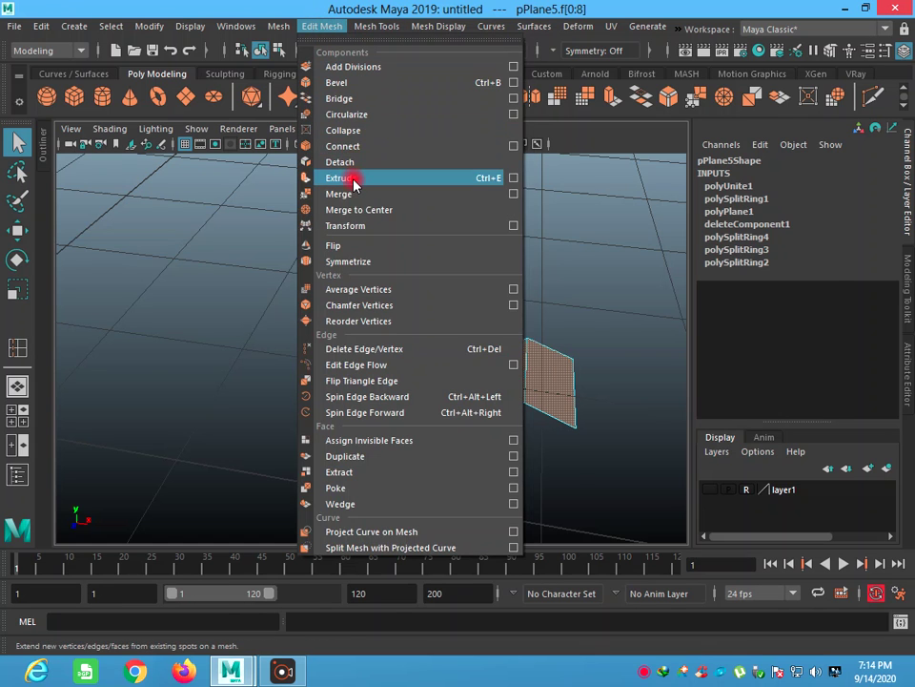
Step: Extrude the selected plane faces and pull them upward into tread blocks
click(354, 183)
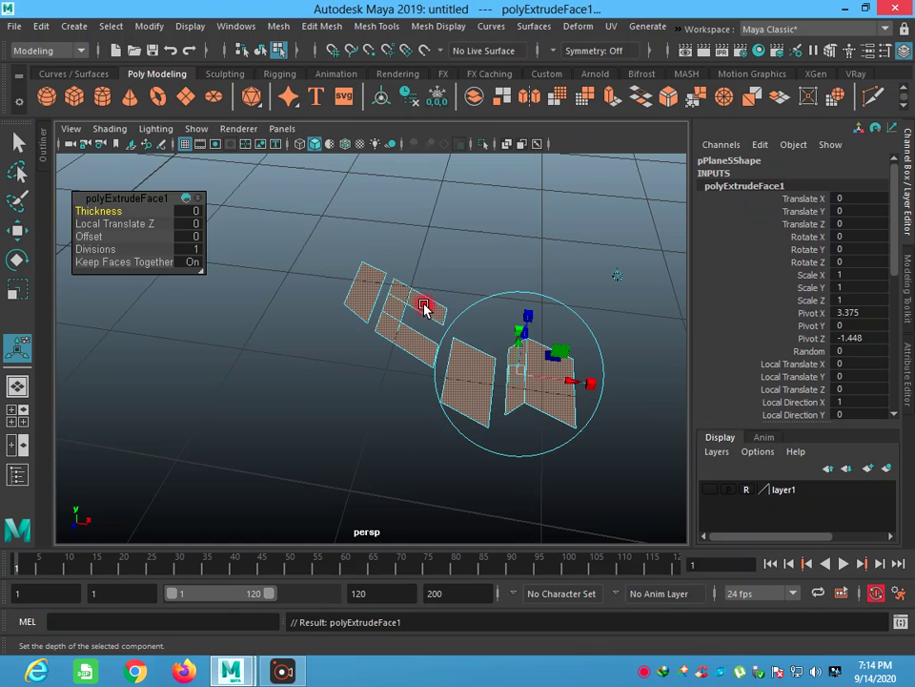
click(17, 229)
alt+drag(497, 460, 501, 318)
drag(457, 226, 458, 201)
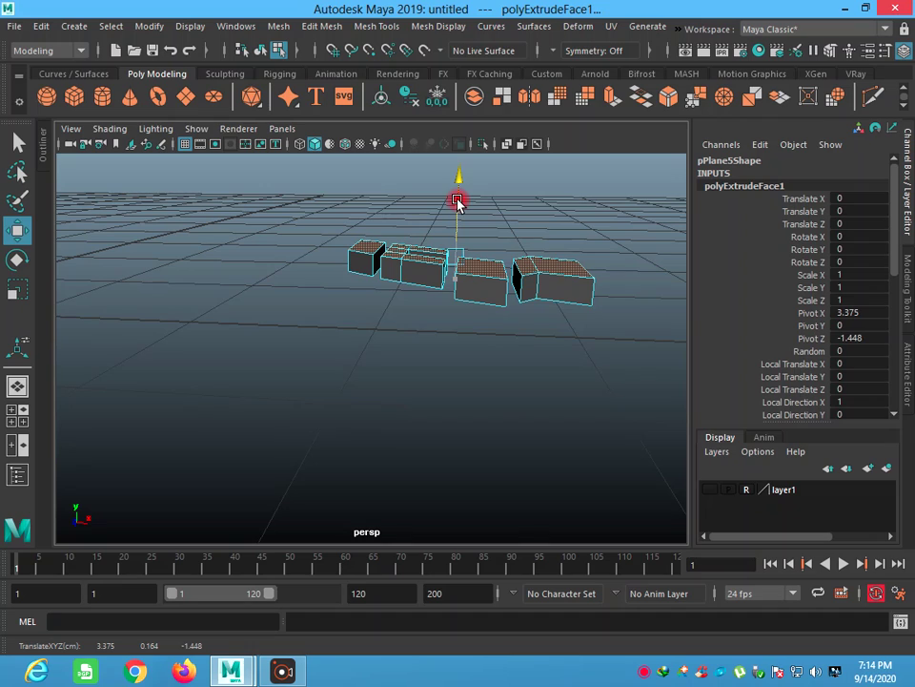
Step: Move the faces of the rightmost and third blocks to reshape them
mouse_move(463, 317)
alt+mouse_down()
mouse_move(472, 363)
mouse_move(578, 325)
mouse_move(426, 262)
mouse_move(452, 256)
alt+mouse_up()
alt+middle_drag(452, 255, 452, 262)
mouse_move(452, 264)
alt+mouse_down()
mouse_move(438, 446)
mouse_move(452, 402)
mouse_move(466, 398)
mouse_move(467, 410)
alt+mouse_up()
click(494, 393)
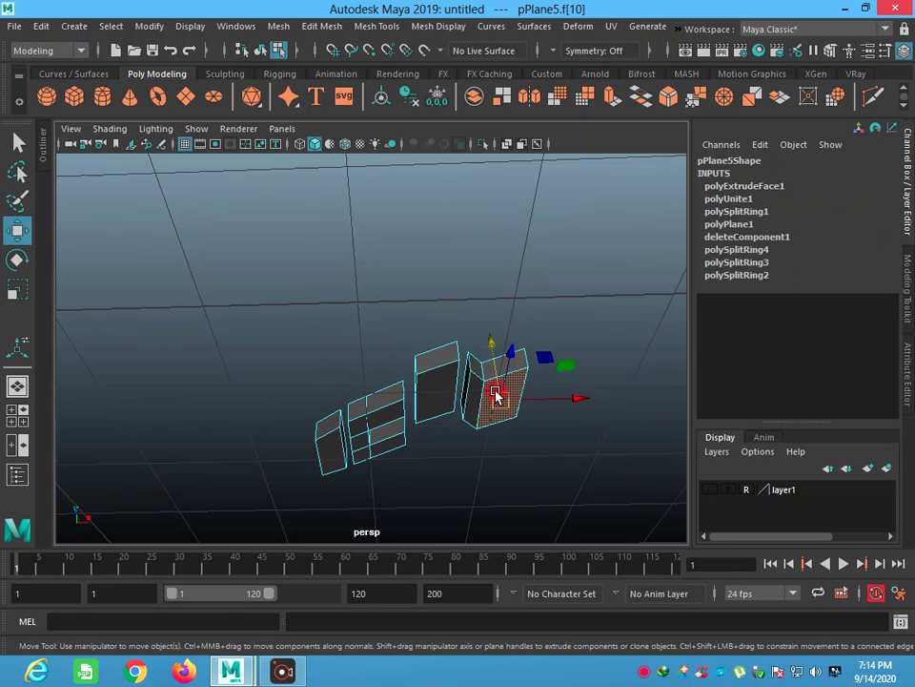
shift+click(435, 392)
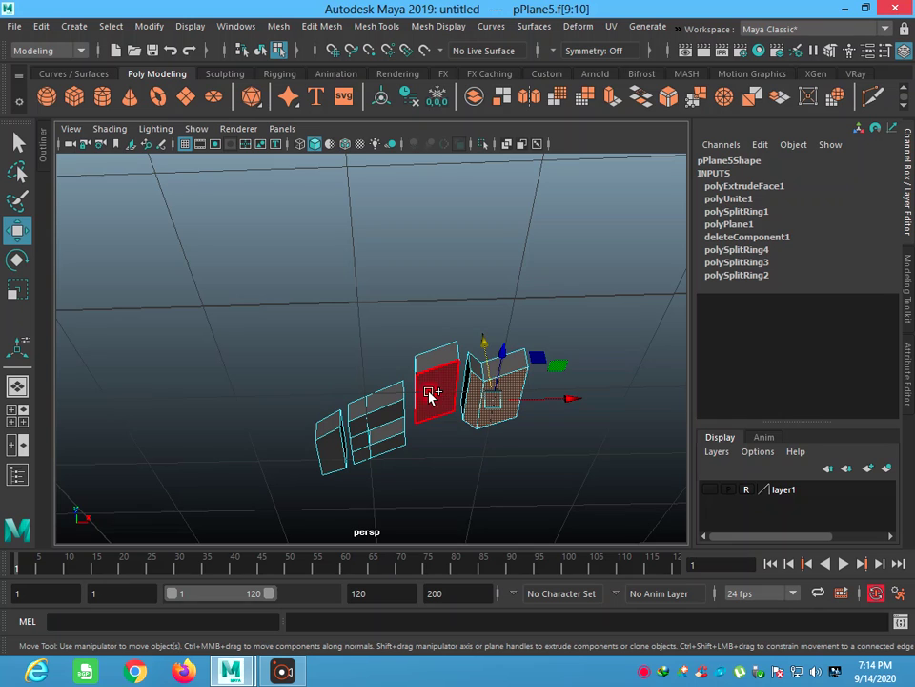
middle_drag(355, 457, 359, 440)
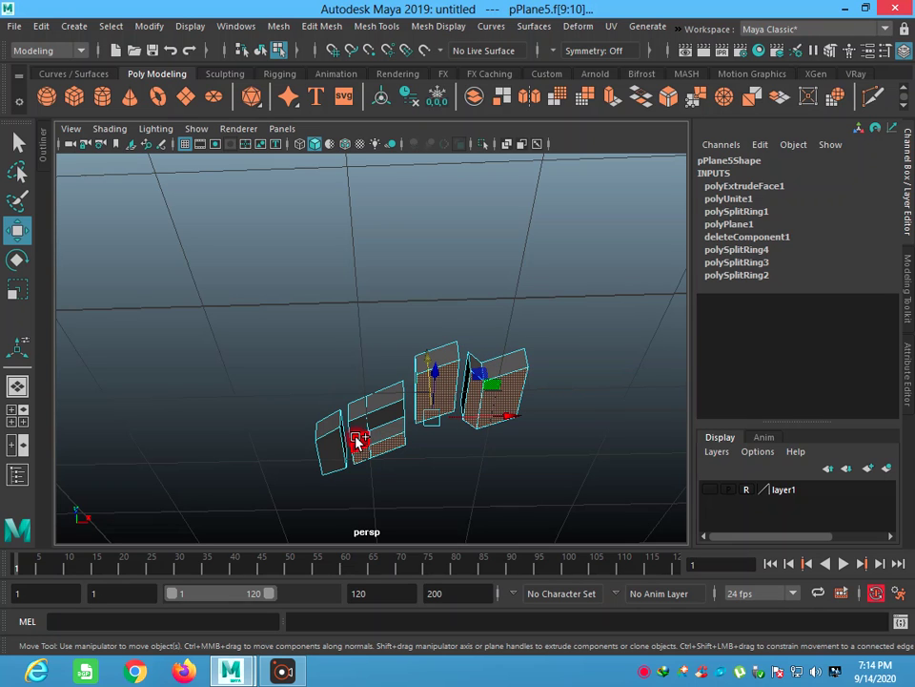
Step: Delete a run of faces and the leftmost block's end face to open gaps
shift+double_click(329, 448)
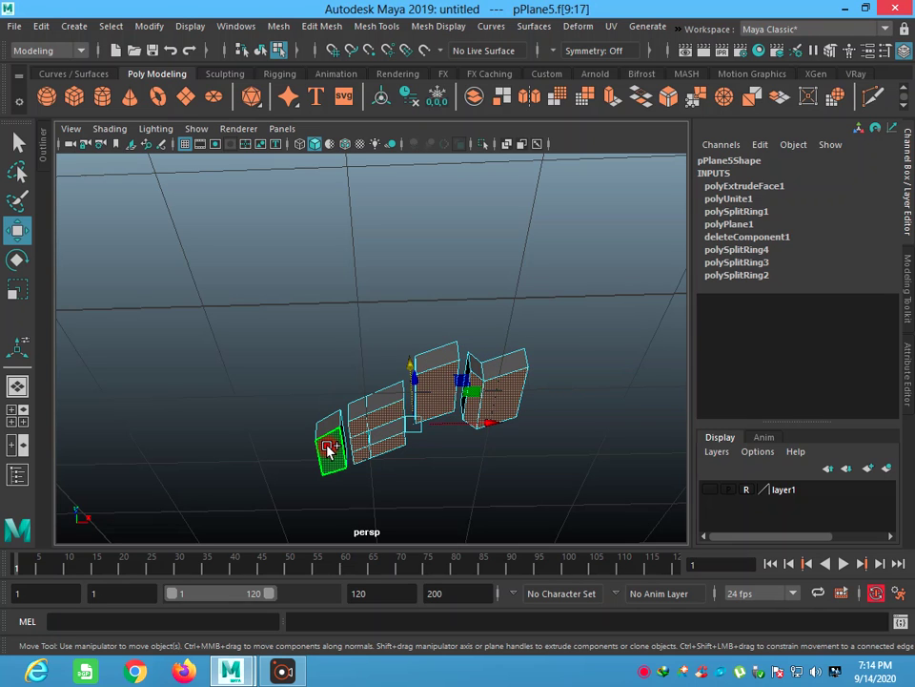
key(Delete)
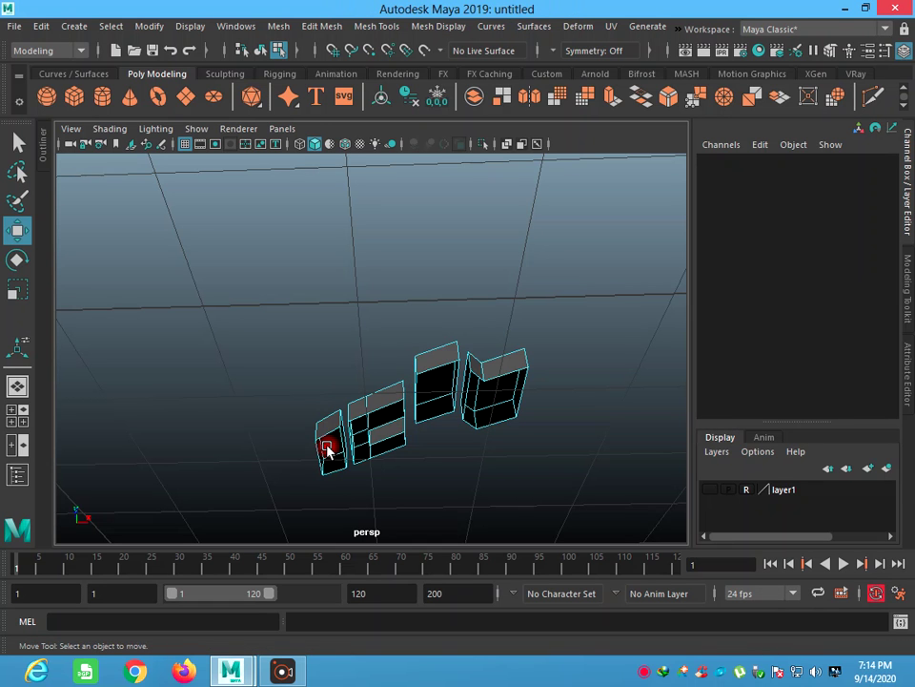
mouse_move(374, 474)
alt+mouse_down()
mouse_move(523, 515)
mouse_move(338, 468)
alt+mouse_up()
click(301, 429)
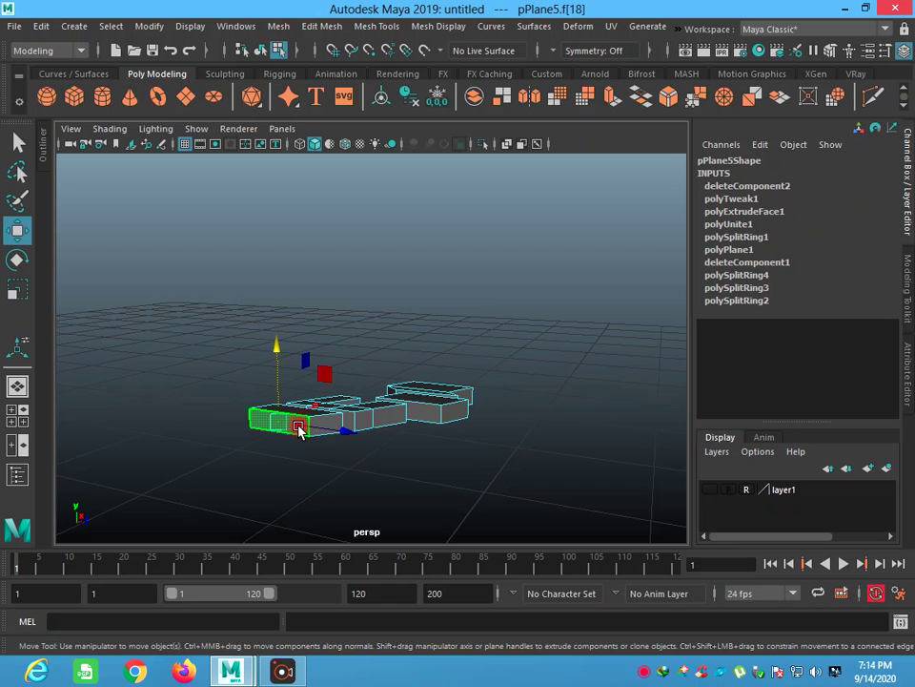
key(Delete)
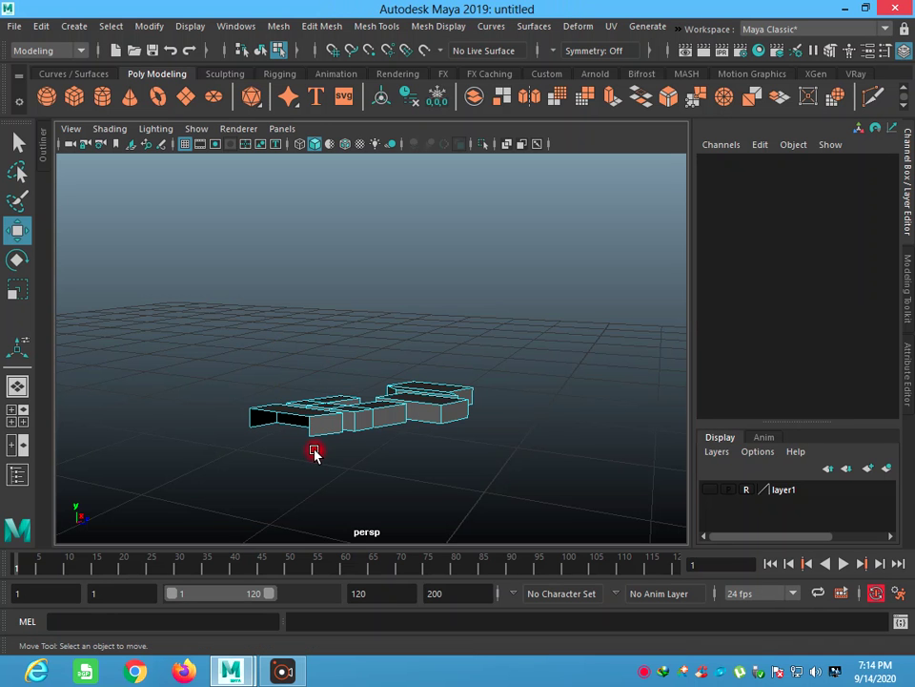
mouse_move(397, 457)
alt+mouse_down()
mouse_move(219, 424)
mouse_move(298, 506)
mouse_move(309, 544)
mouse_move(347, 456)
mouse_move(415, 358)
alt+mouse_up()
Step: Switch to edge selection and orbit to a low angle on the blocks
alt+drag(426, 316, 352, 275)
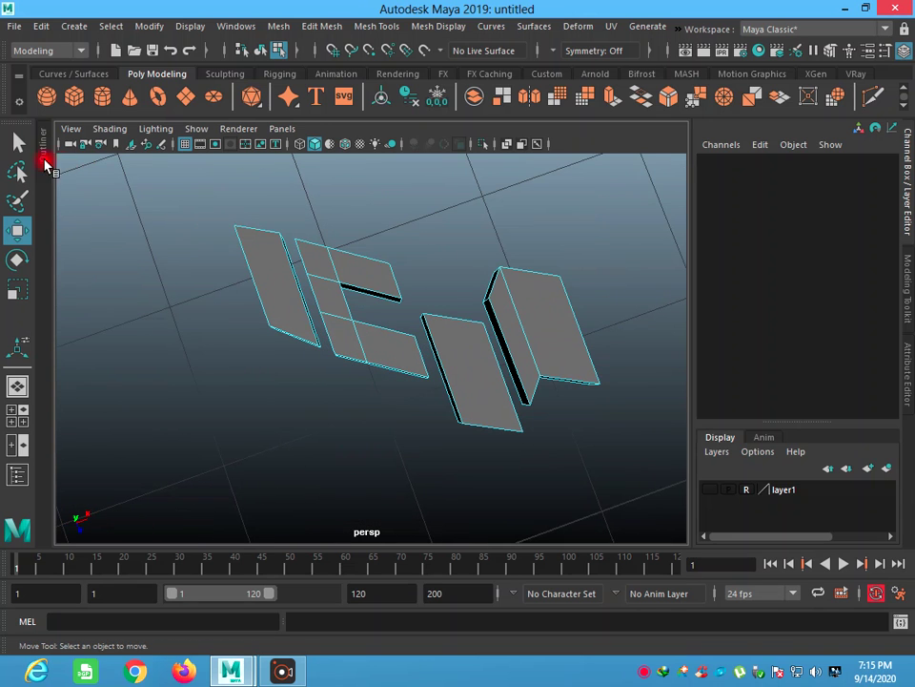
click(18, 142)
right_drag(458, 232, 462, 193)
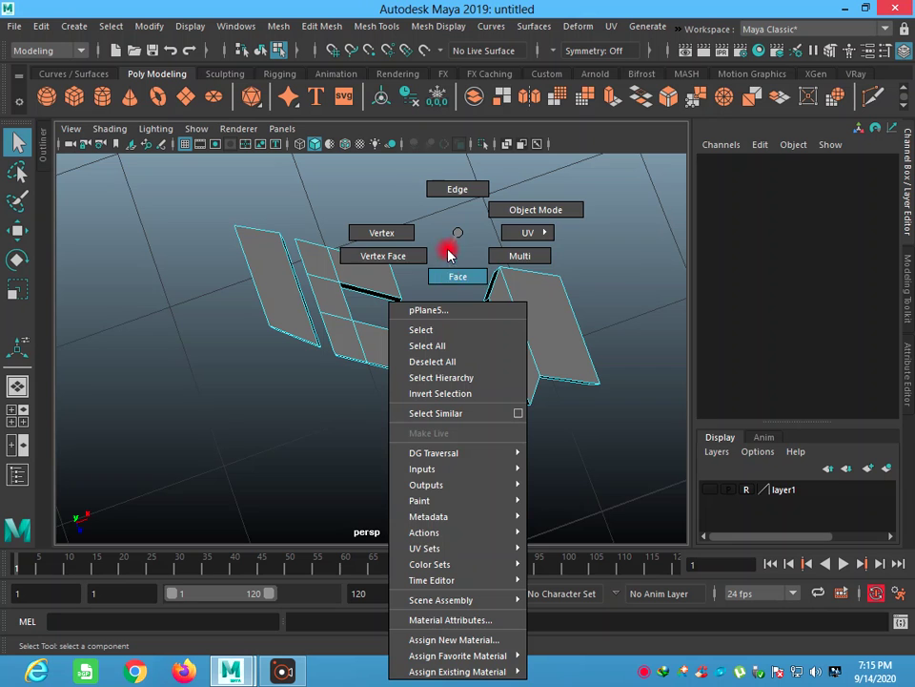
click(486, 301)
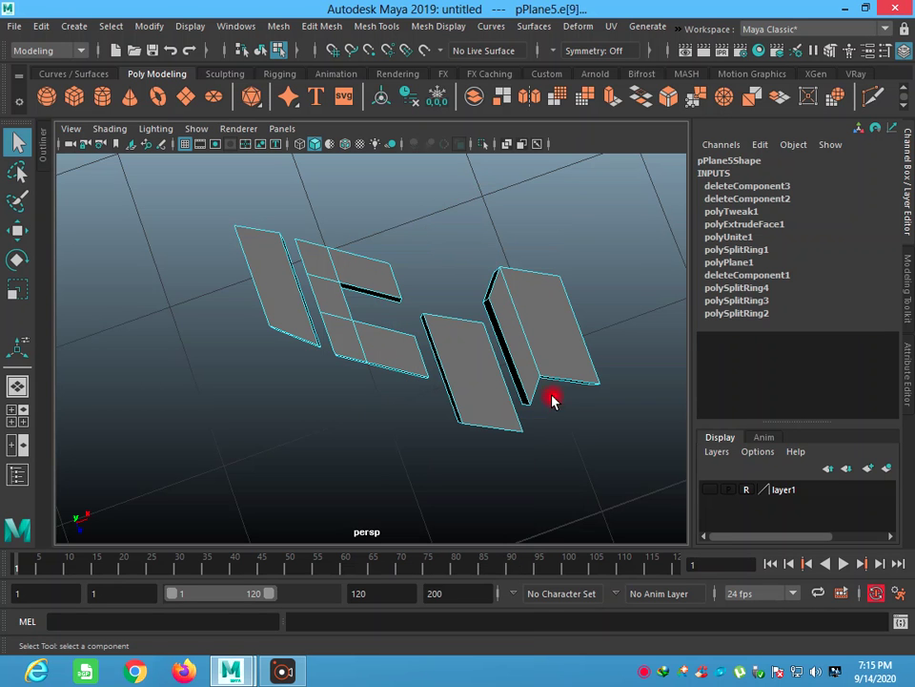
alt+drag(561, 415, 459, 422)
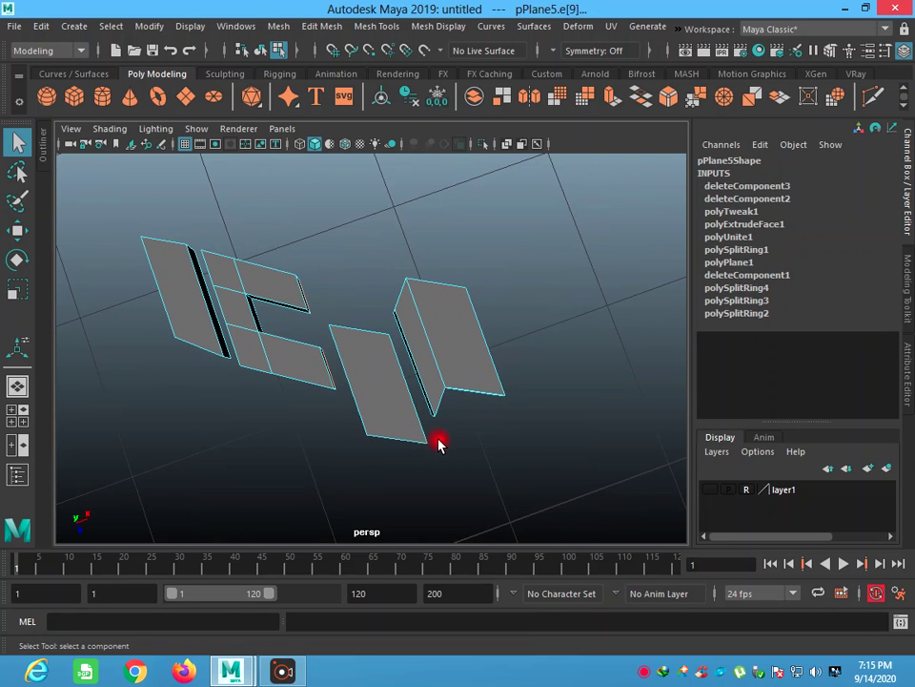
alt+drag(474, 443, 419, 317)
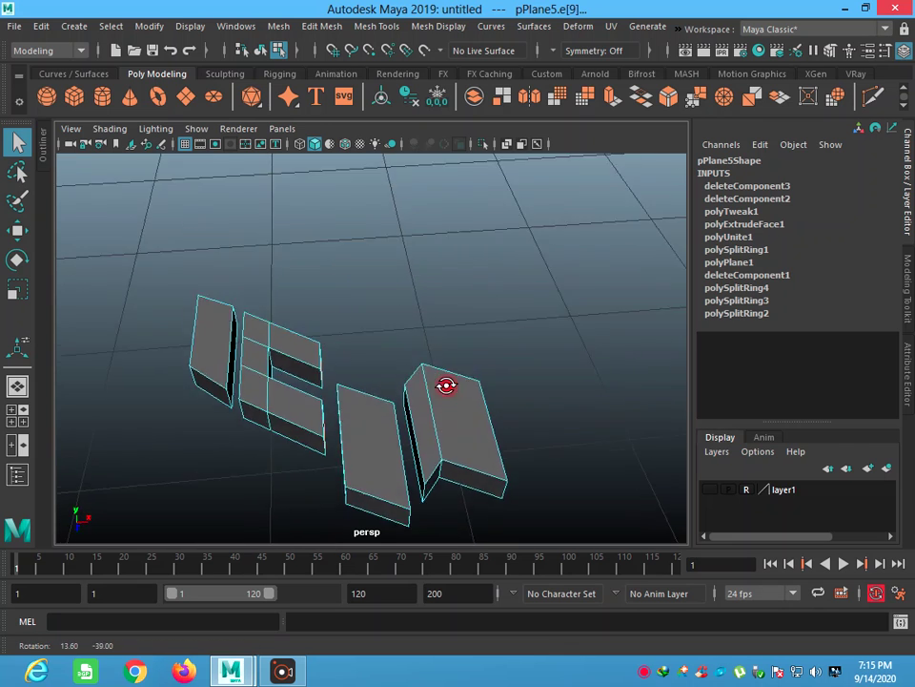
alt+drag(420, 316, 431, 320)
Step: Bridge a block's side edge to the facing edge of its neighbouring block
click(395, 513)
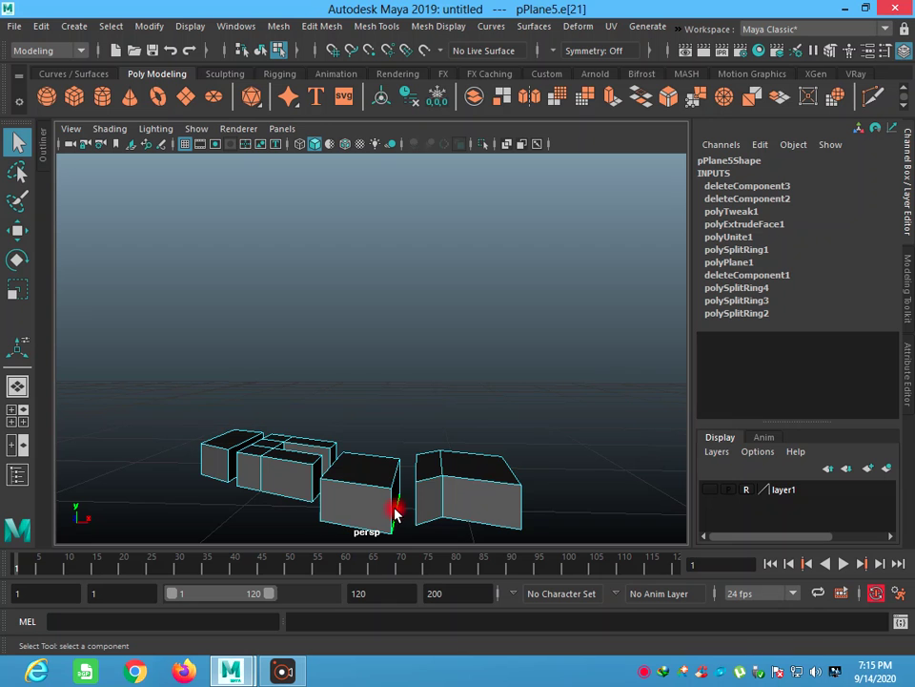
mouse_move(417, 521)
alt+mouse_down()
mouse_move(449, 533)
mouse_move(421, 519)
alt+mouse_up()
click(422, 506)
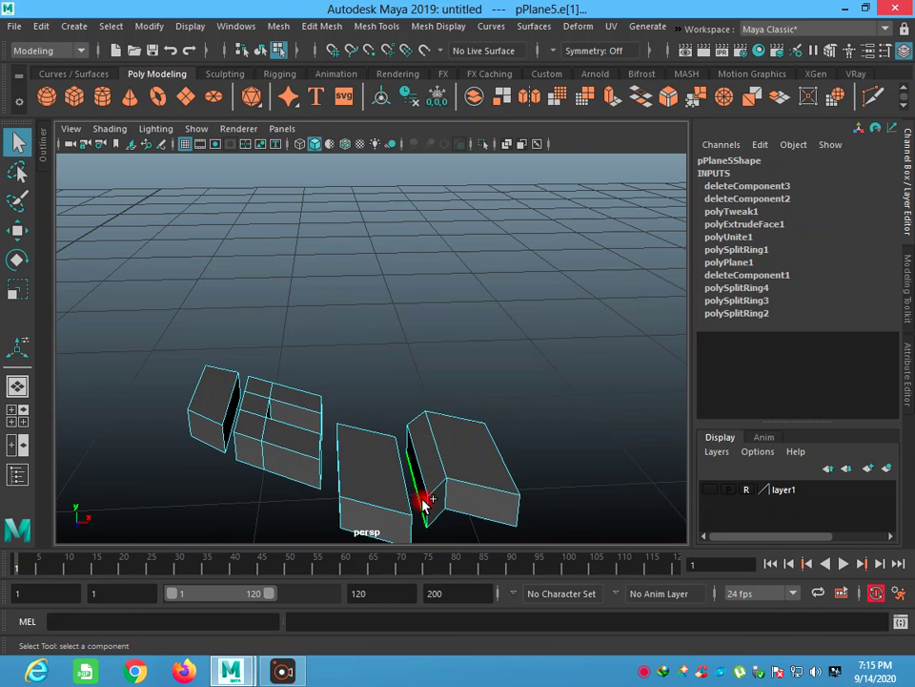
click(317, 26)
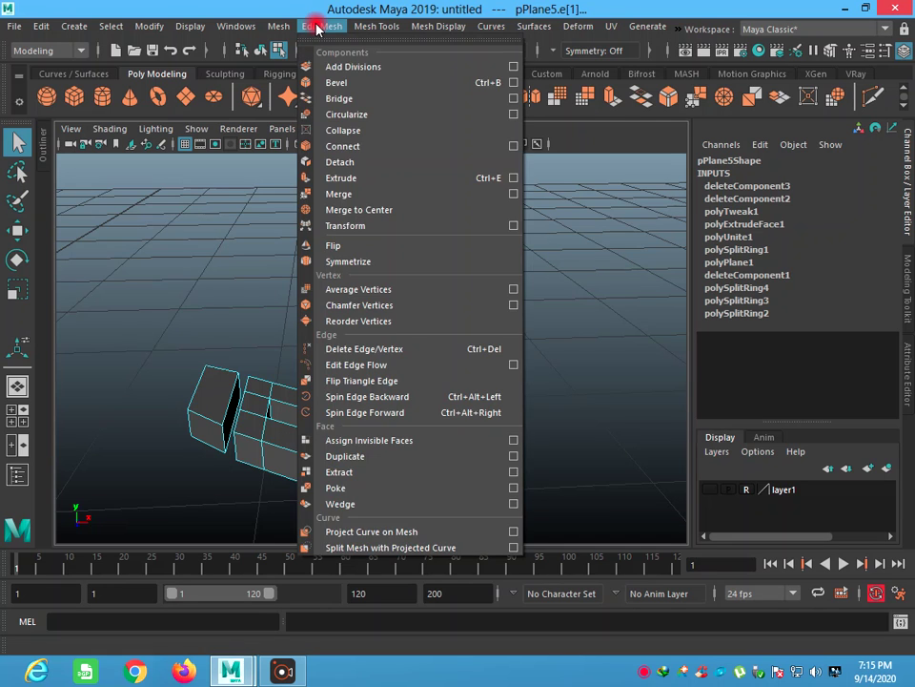
click(339, 98)
Step: Return to plain selection and reframe the view on the bridged blocks
click(12, 145)
click(200, 401)
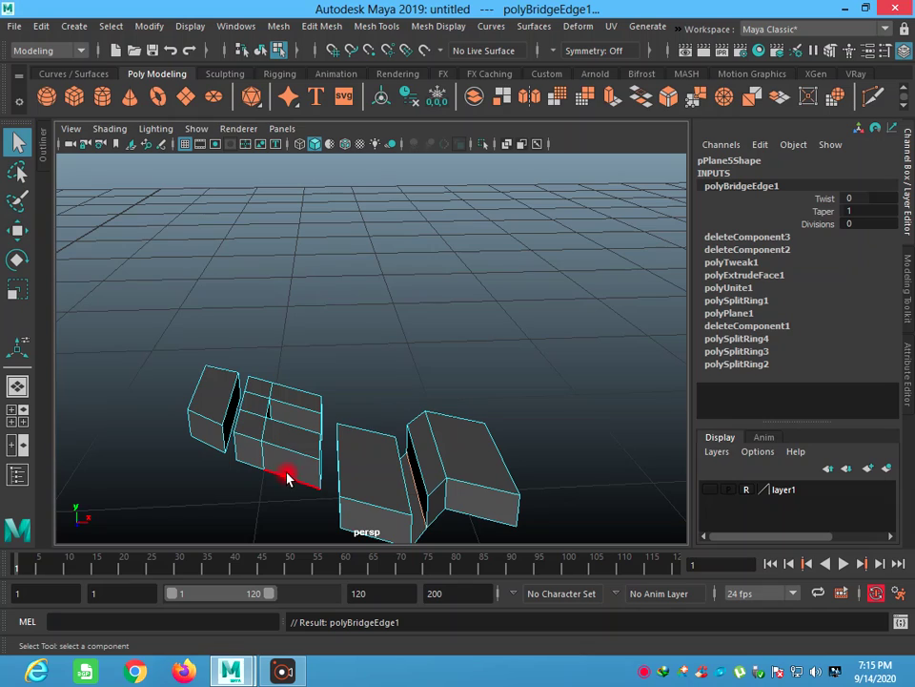
mouse_move(269, 485)
alt+mouse_down()
mouse_move(301, 554)
mouse_move(333, 410)
mouse_move(385, 400)
mouse_move(413, 415)
mouse_move(421, 404)
mouse_move(411, 407)
mouse_move(390, 490)
mouse_move(425, 423)
alt+mouse_up()
scroll(393, 460, up, 1)
scroll(407, 462, up, 1)
mouse_move(436, 467)
alt+middle_down()
mouse_move(445, 358)
mouse_move(441, 332)
mouse_move(422, 325)
alt+middle_up()
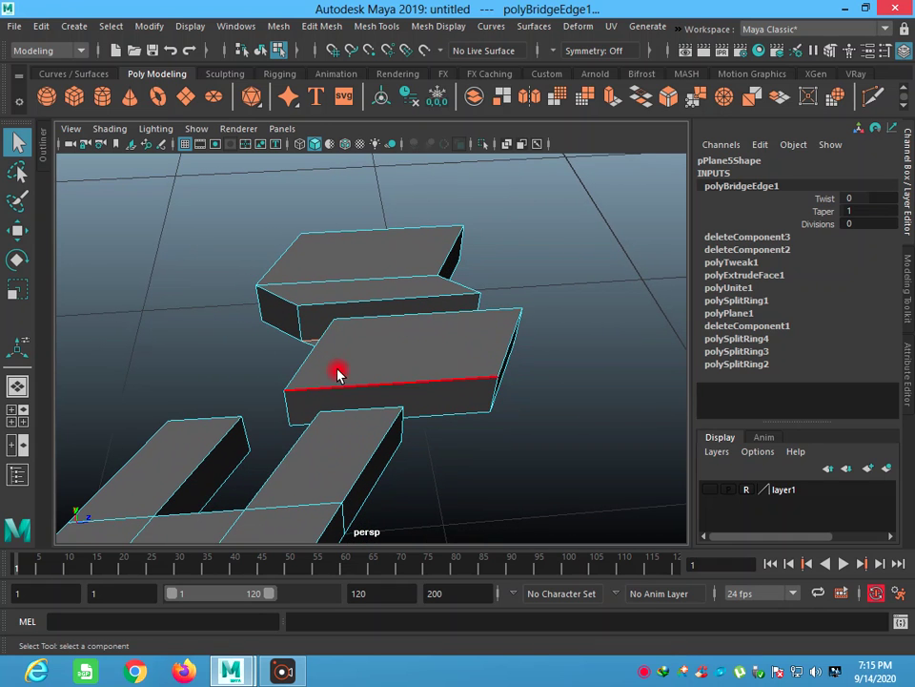
Step: Add a Multi-Cut edge across the block's front face
click(383, 28)
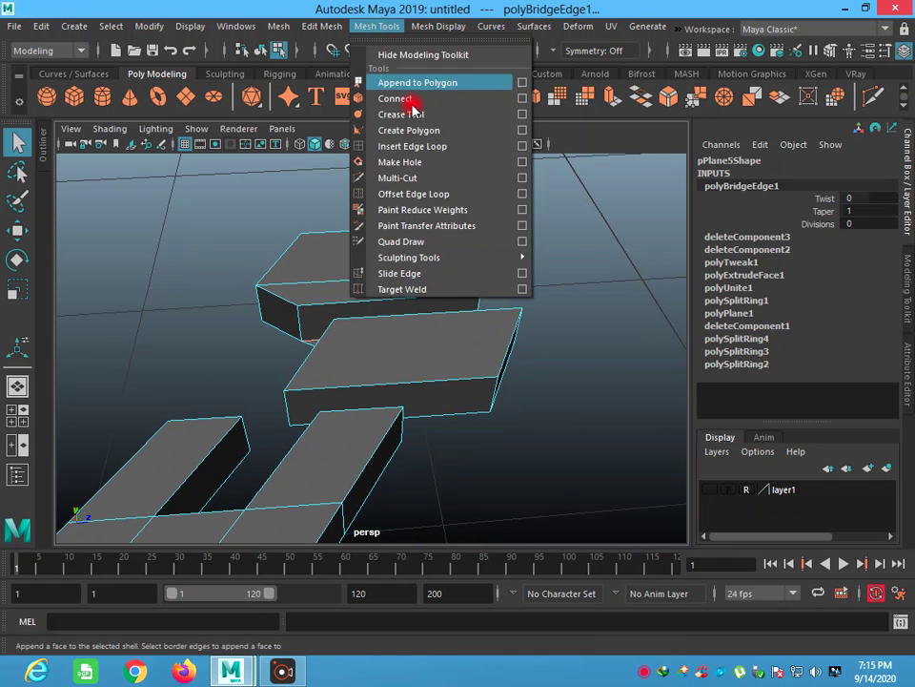
click(431, 182)
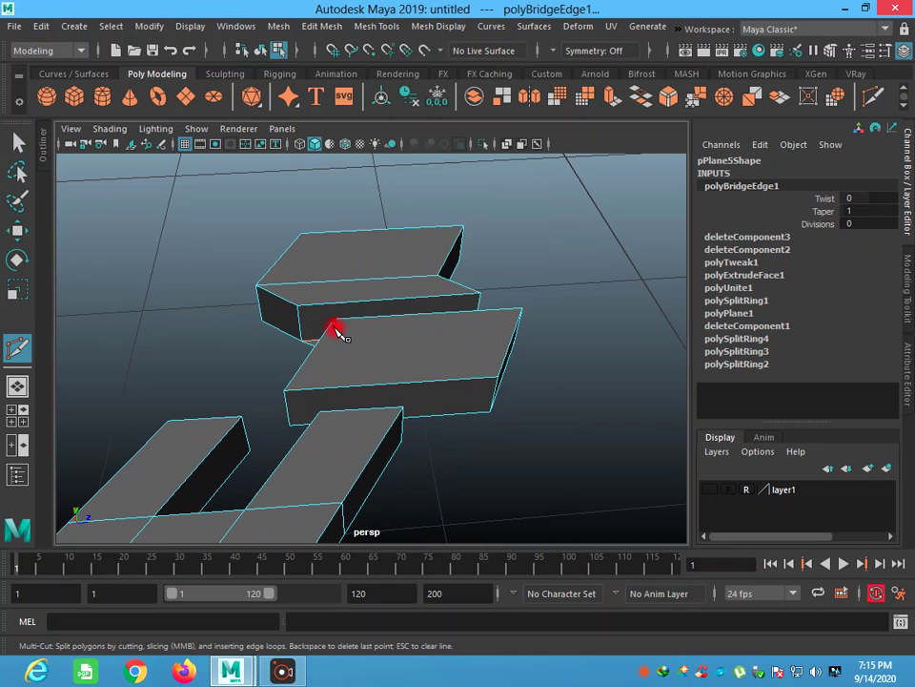
click(287, 392)
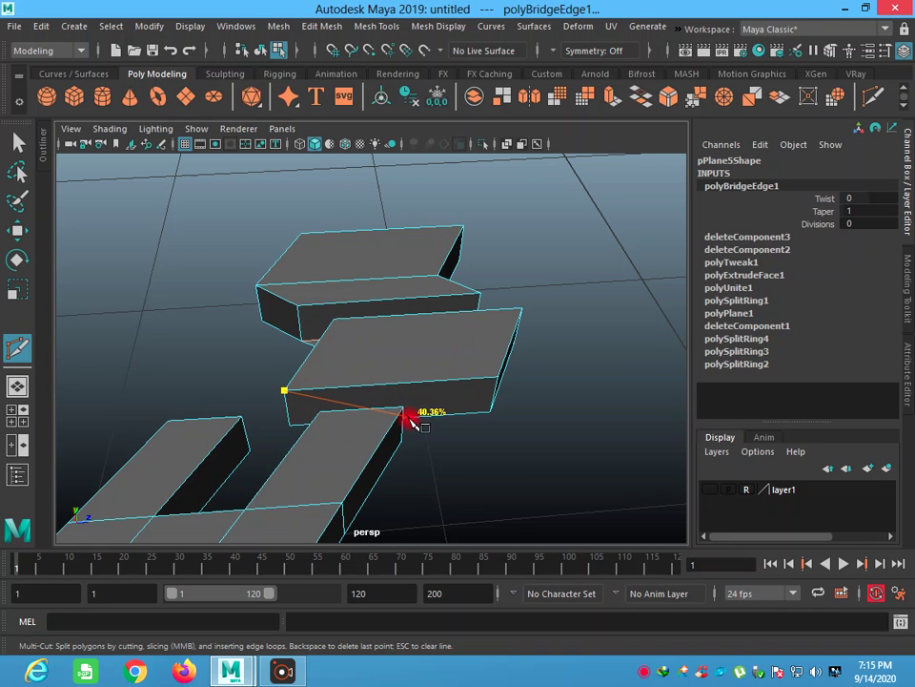
click(17, 142)
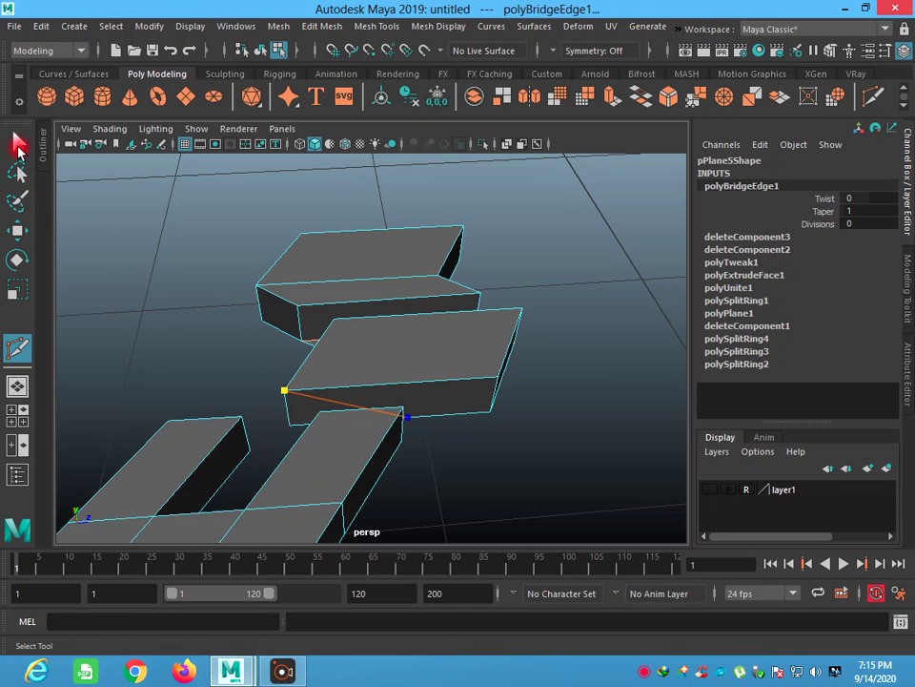
click(200, 316)
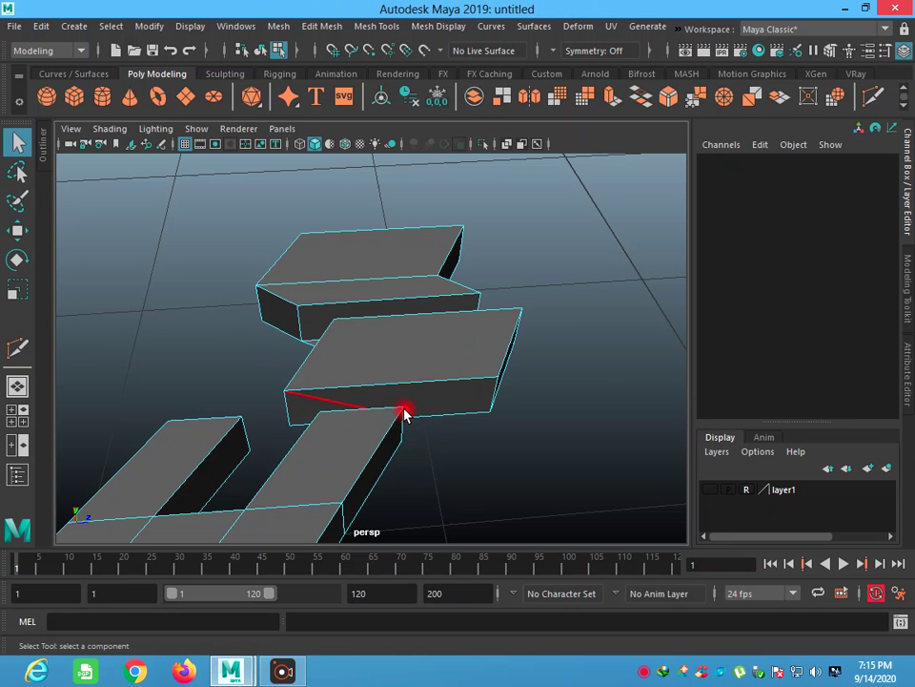
Step: Bridge the two edges facing across the gap, then pick an edge on another gap
alt+drag(357, 380, 485, 377)
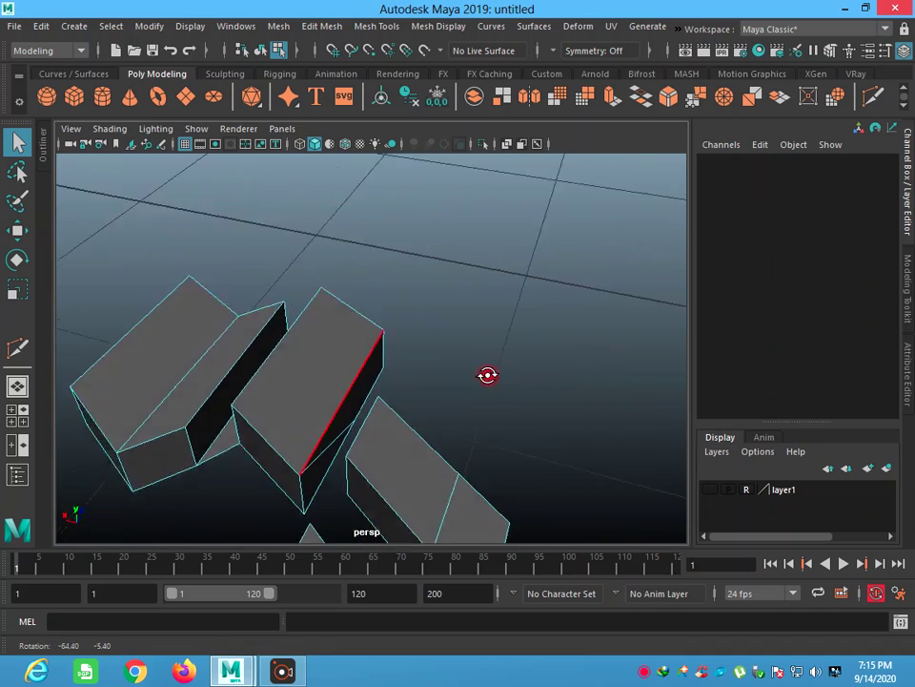
alt+drag(485, 376, 487, 384)
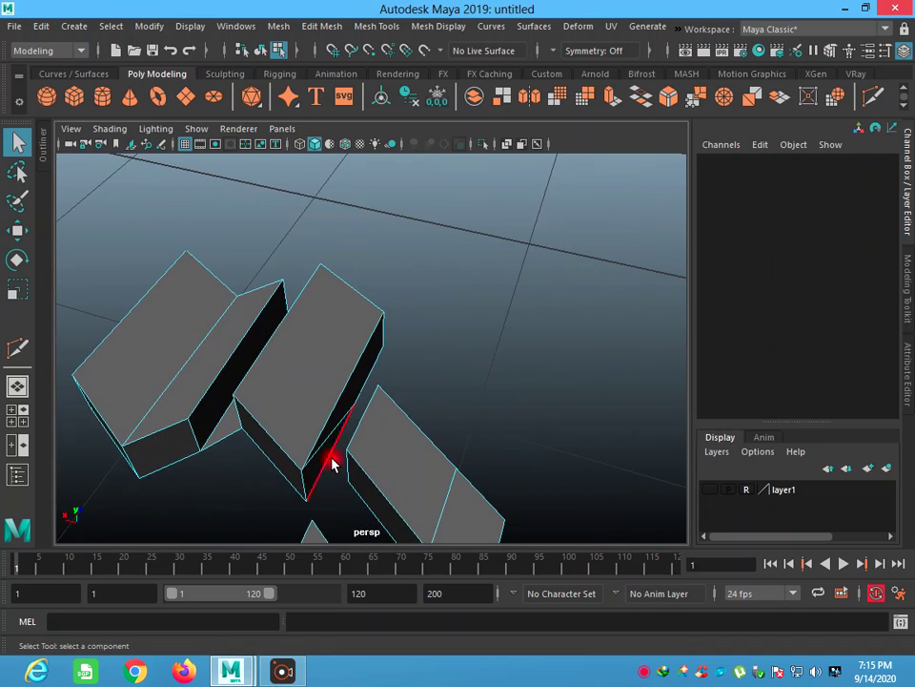
click(326, 462)
alt+drag(337, 470, 407, 467)
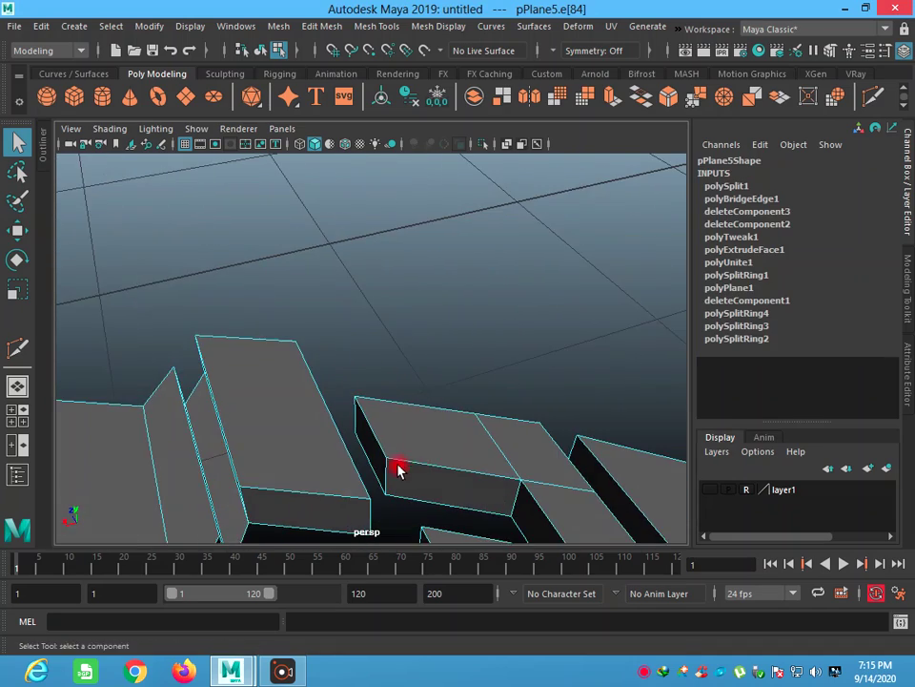
click(376, 468)
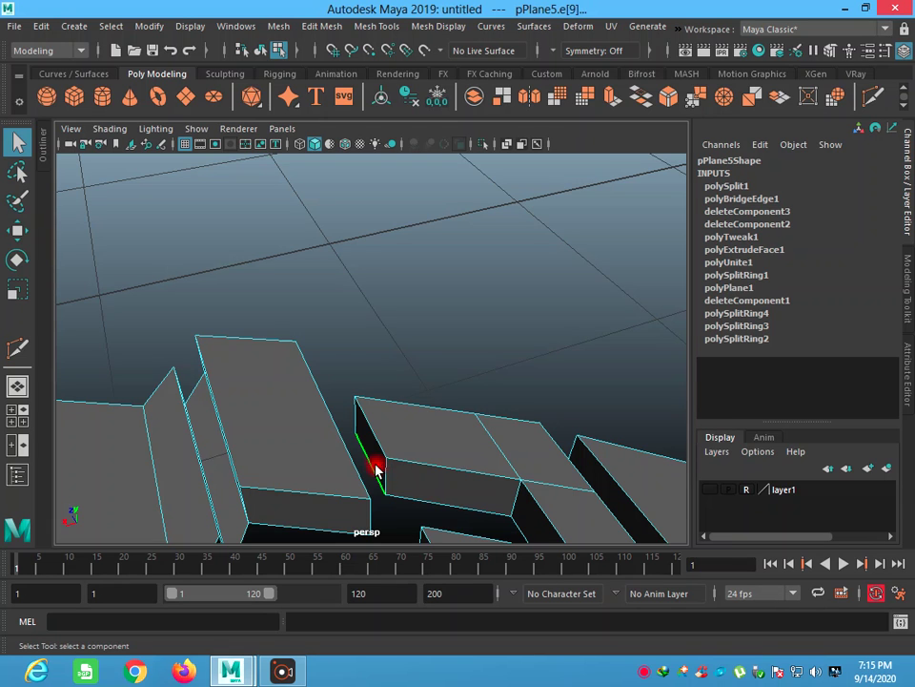
click(364, 29)
mouse_move(323, 26)
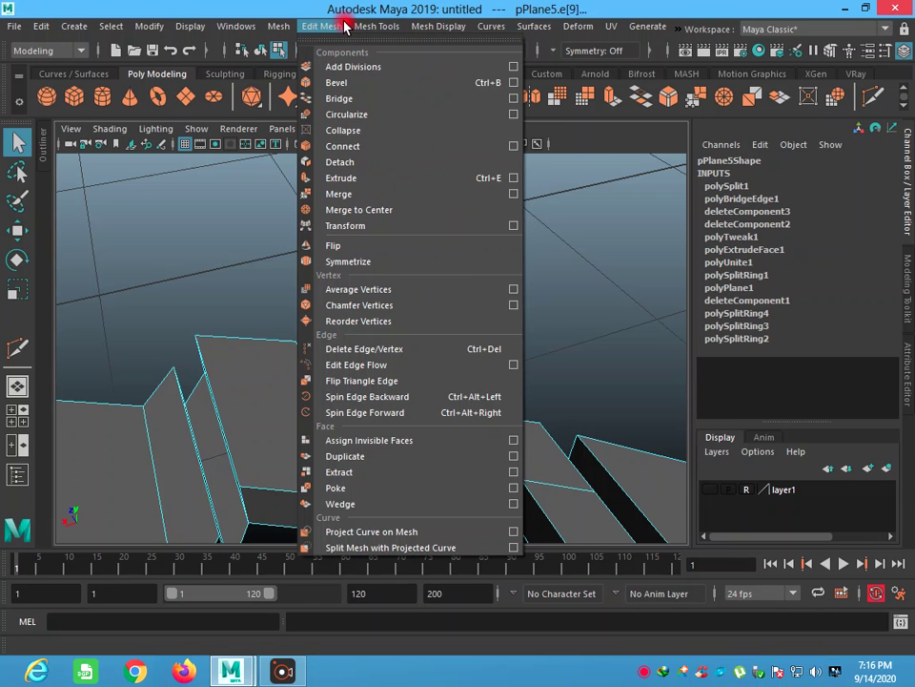
click(361, 101)
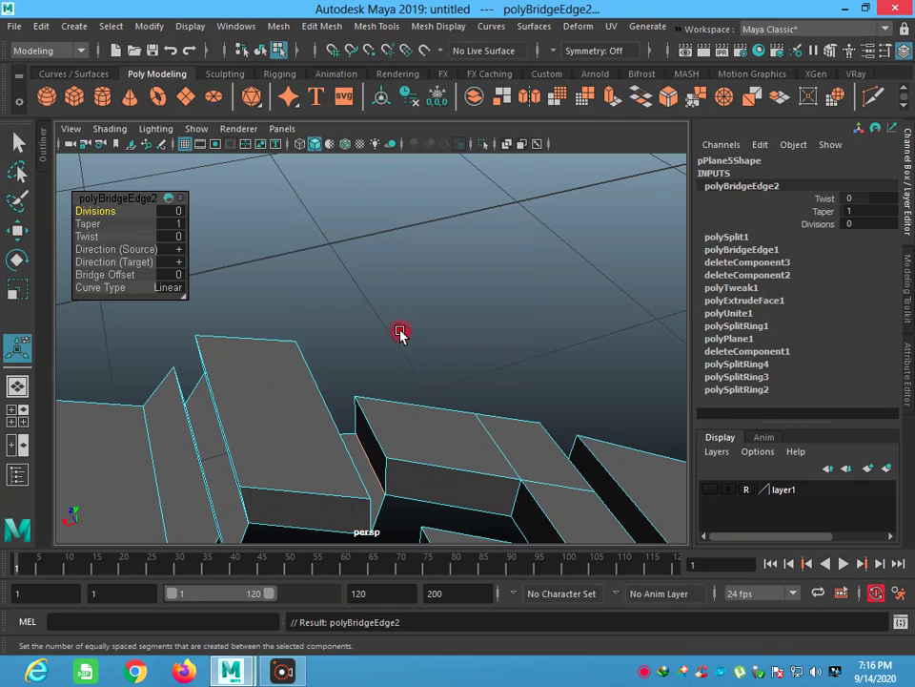
mouse_move(434, 437)
alt+mouse_down()
mouse_move(327, 450)
mouse_move(482, 445)
mouse_move(429, 406)
mouse_move(451, 395)
mouse_move(466, 337)
mouse_move(483, 343)
mouse_move(456, 375)
alt+mouse_up()
click(449, 395)
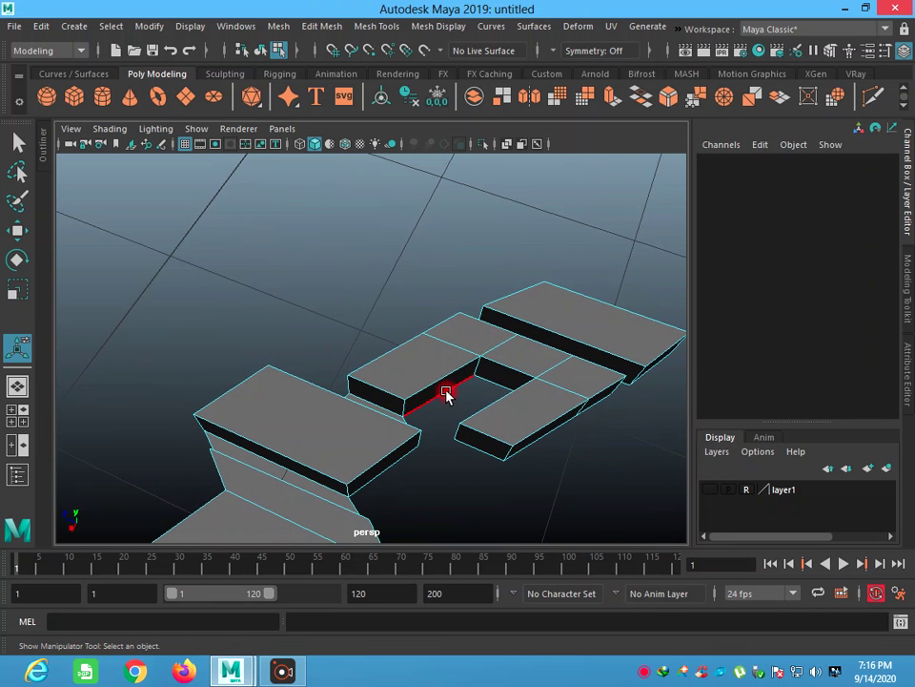
Step: Add the facing edge across the next gap and bridge the pair with 0 divisions
mouse_move(449, 435)
alt+mouse_down()
mouse_move(569, 405)
mouse_move(511, 389)
alt+mouse_up()
shift+click(426, 374)
click(321, 26)
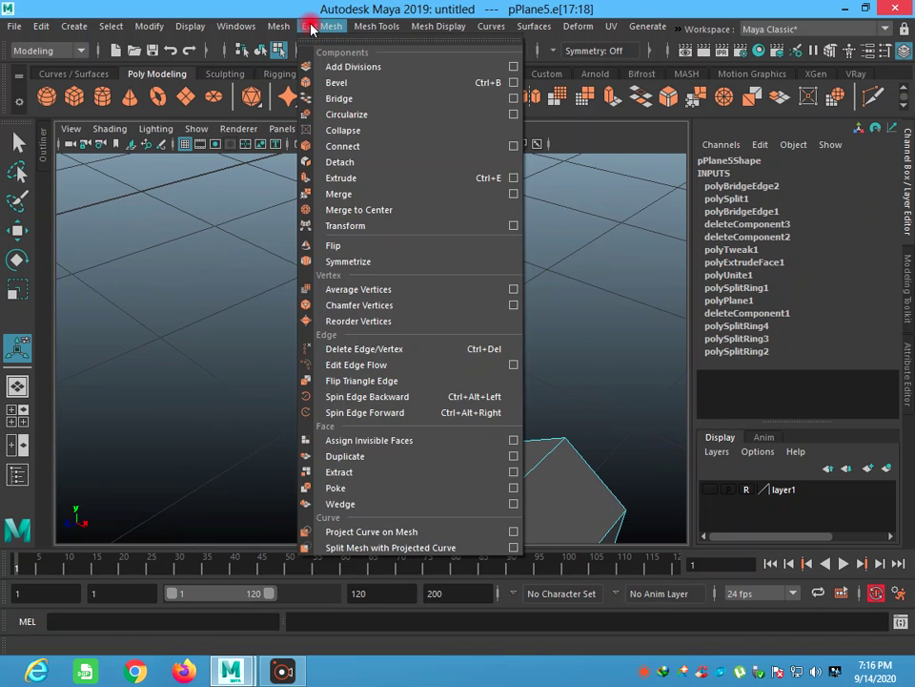
click(327, 94)
mouse_move(419, 391)
alt+mouse_down()
mouse_move(446, 424)
mouse_move(500, 413)
mouse_move(201, 383)
mouse_move(304, 407)
mouse_move(286, 429)
alt+mouse_up()
key(super)
key(super)
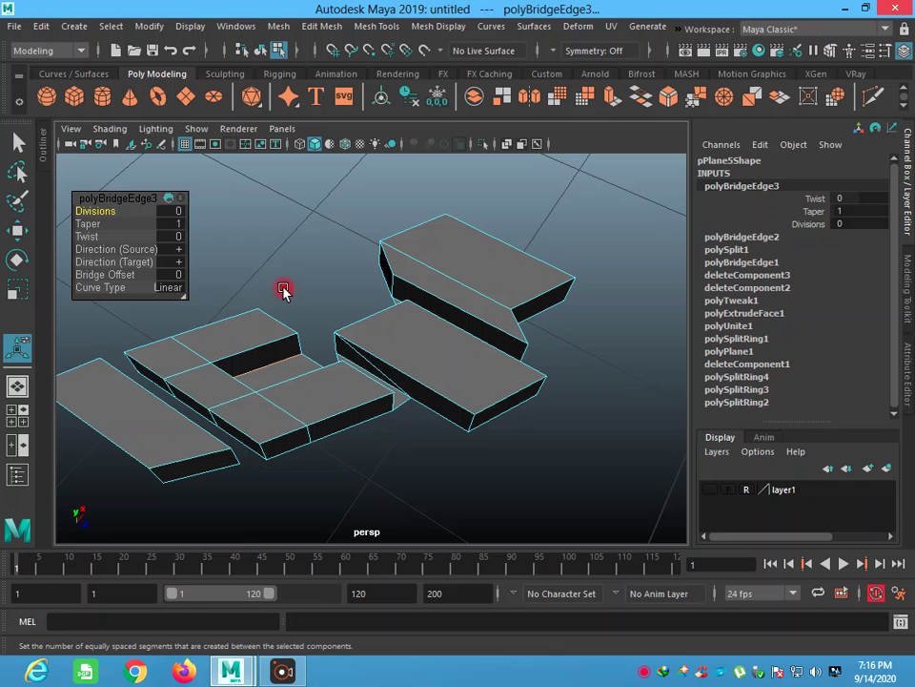
click(426, 29)
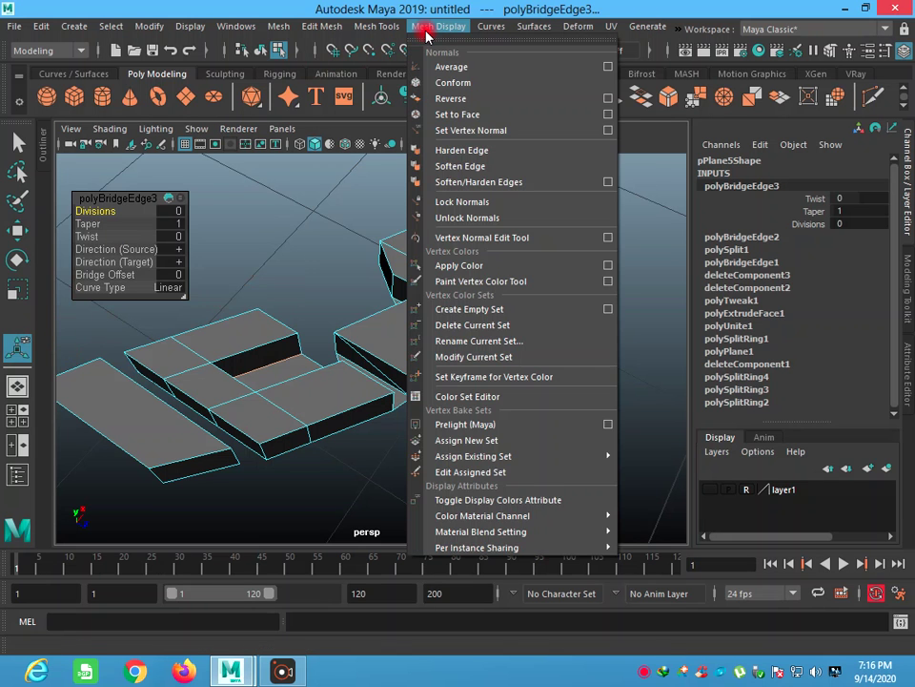
mouse_move(377, 26)
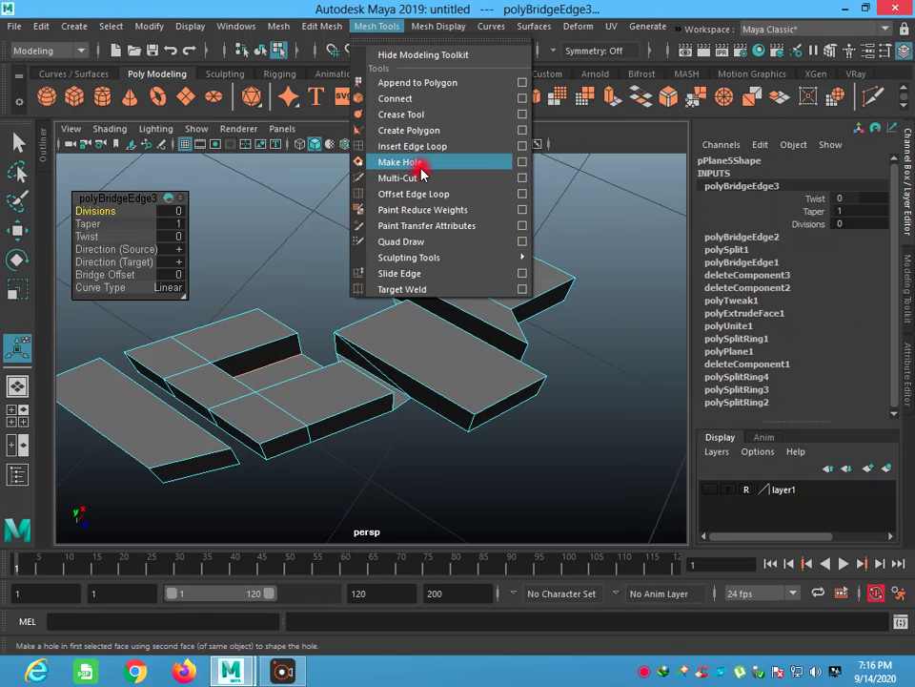
Step: Add Multi-Cut edges across the patched block faces
click(418, 178)
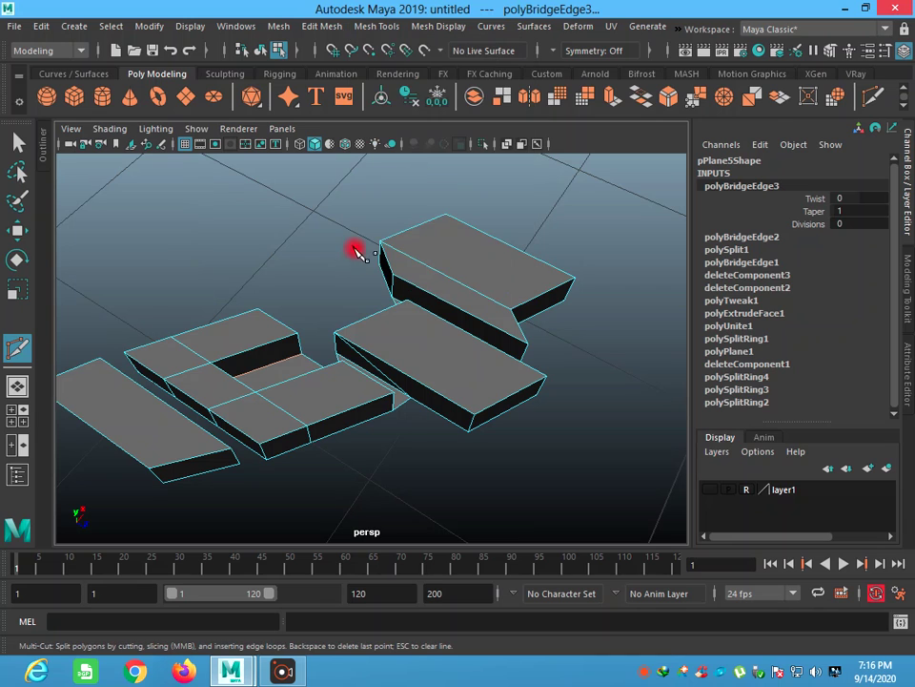
click(255, 393)
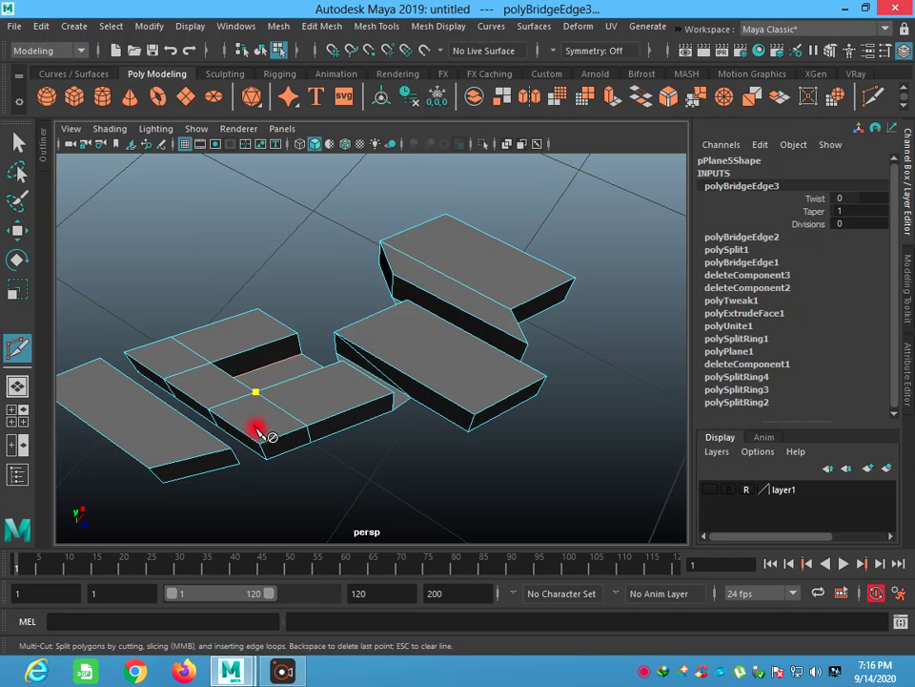
click(260, 444)
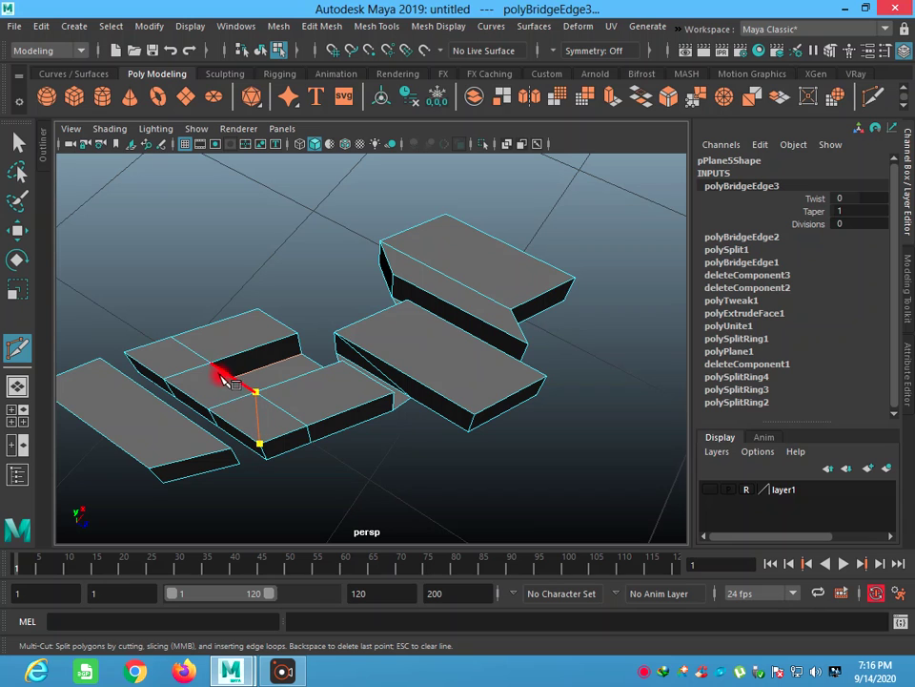
click(18, 142)
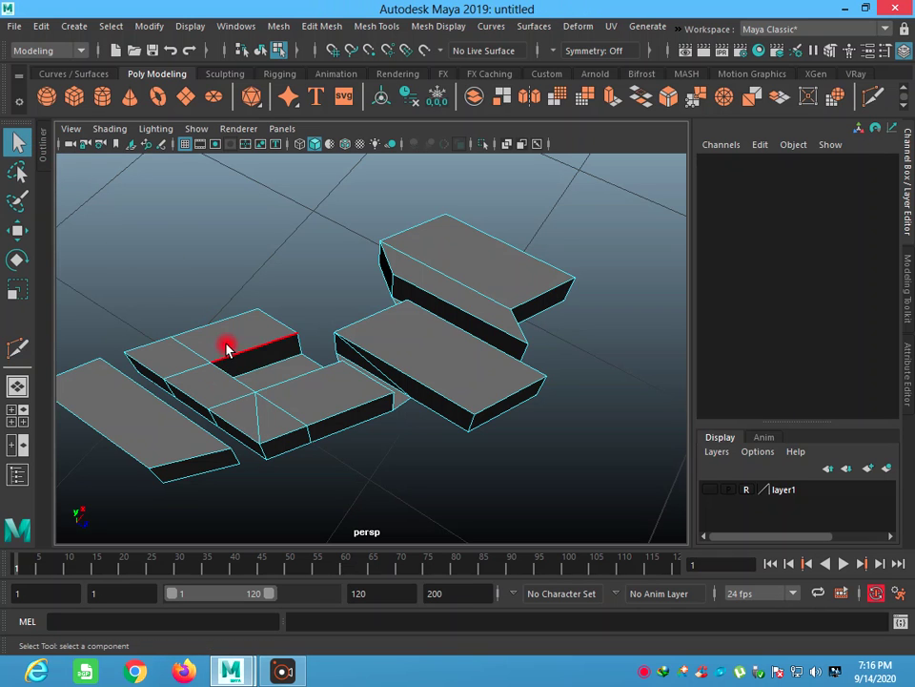
click(18, 348)
click(211, 363)
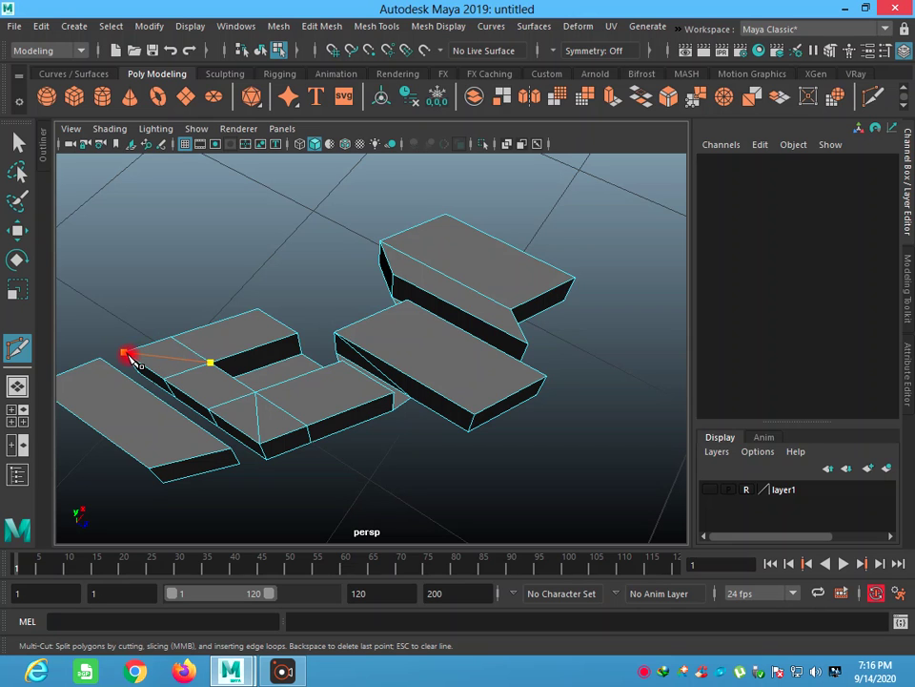
Step: Select the unwanted leftover edges, including a short vertical and a diagonal one, and delete them
click(188, 374)
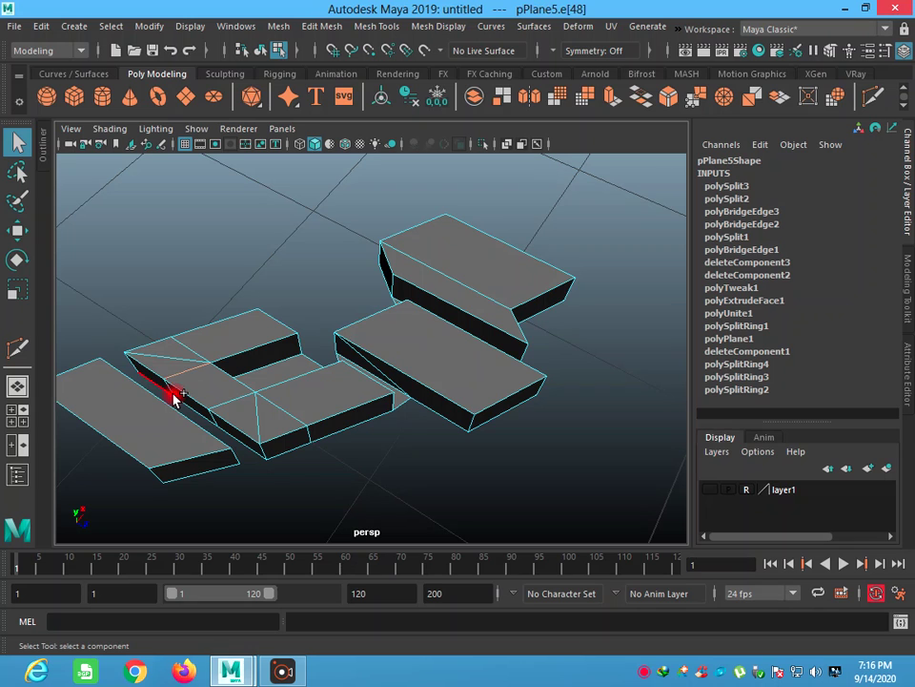
click(172, 397)
scroll(170, 397, up, 2)
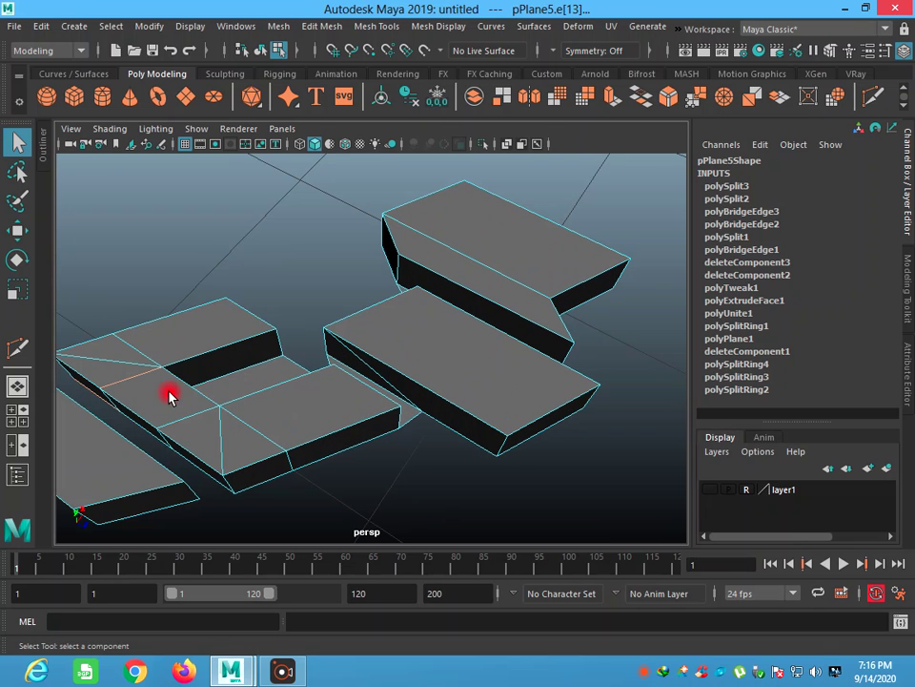
ctrl+click(113, 389)
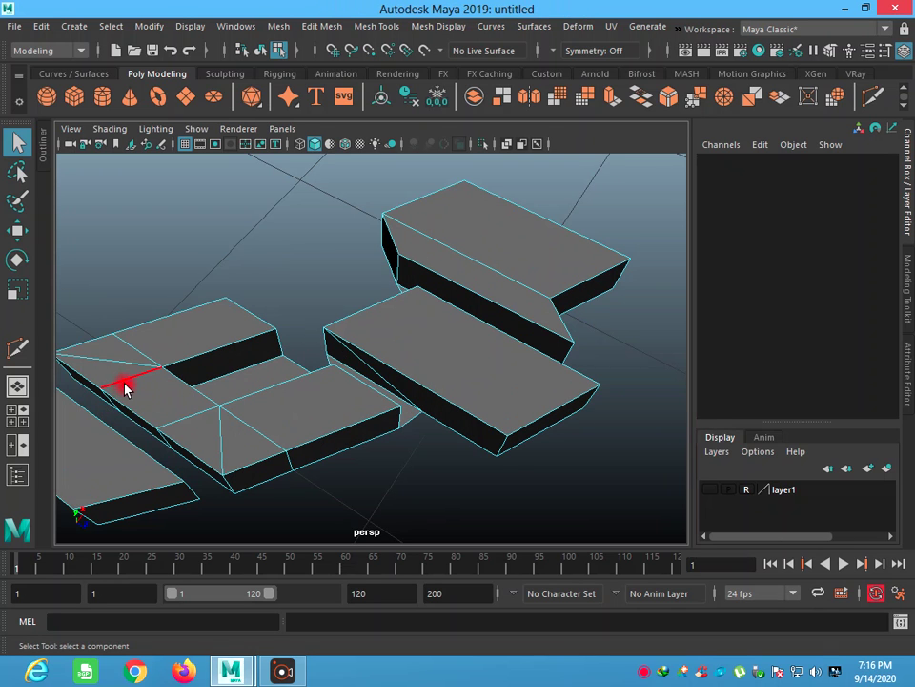
alt+drag(140, 374, 163, 354)
alt+middle_drag(152, 395, 267, 321)
click(222, 371)
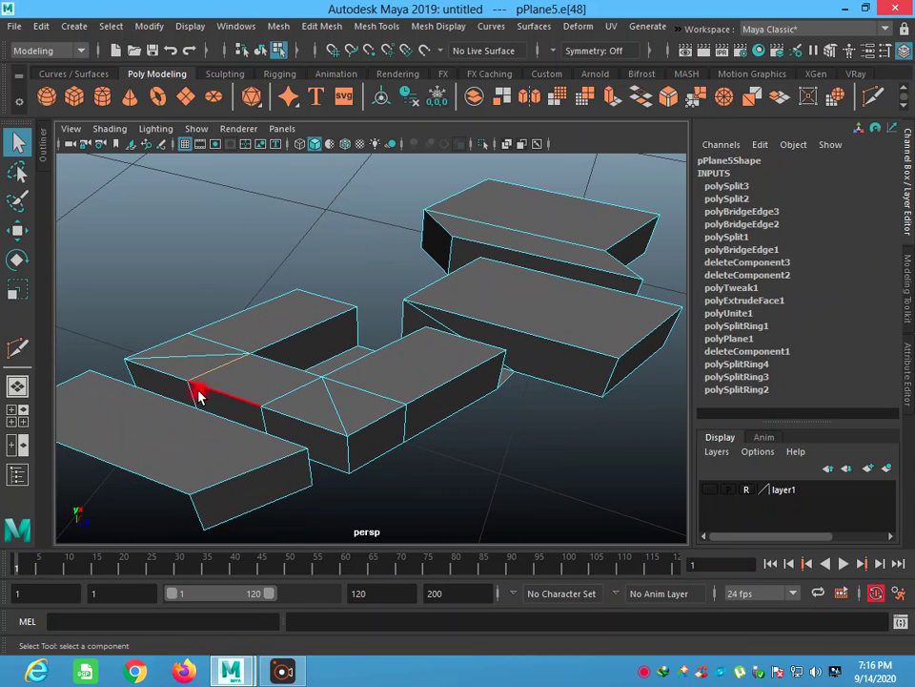
click(192, 391)
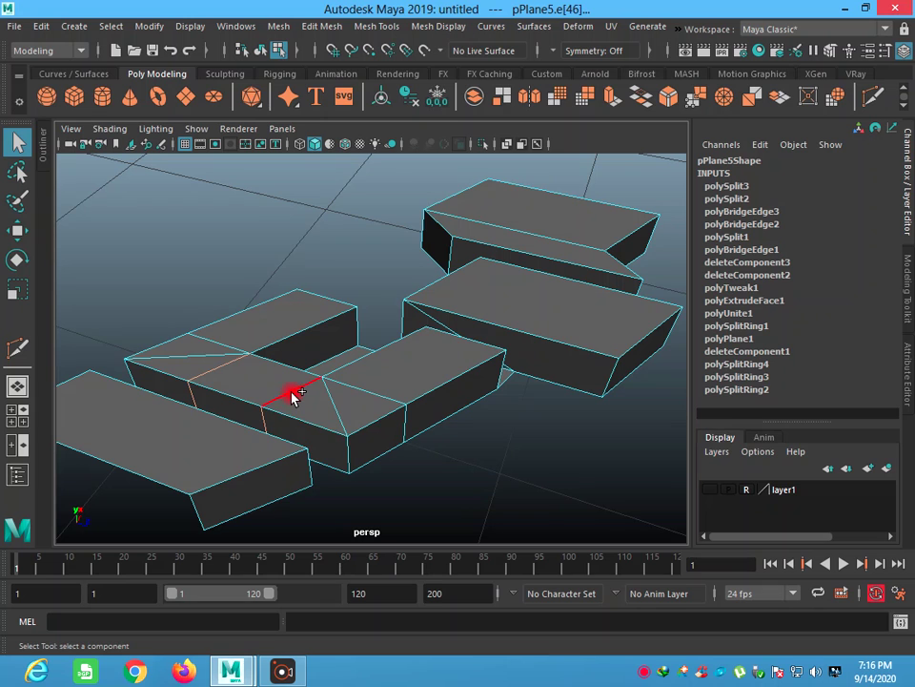
shift+click(292, 395)
key(ctrl+Delete)
Step: Select the two edges facing across the last remaining gap
mouse_move(286, 468)
alt+mouse_down()
mouse_move(250, 435)
mouse_move(296, 449)
alt+mouse_up()
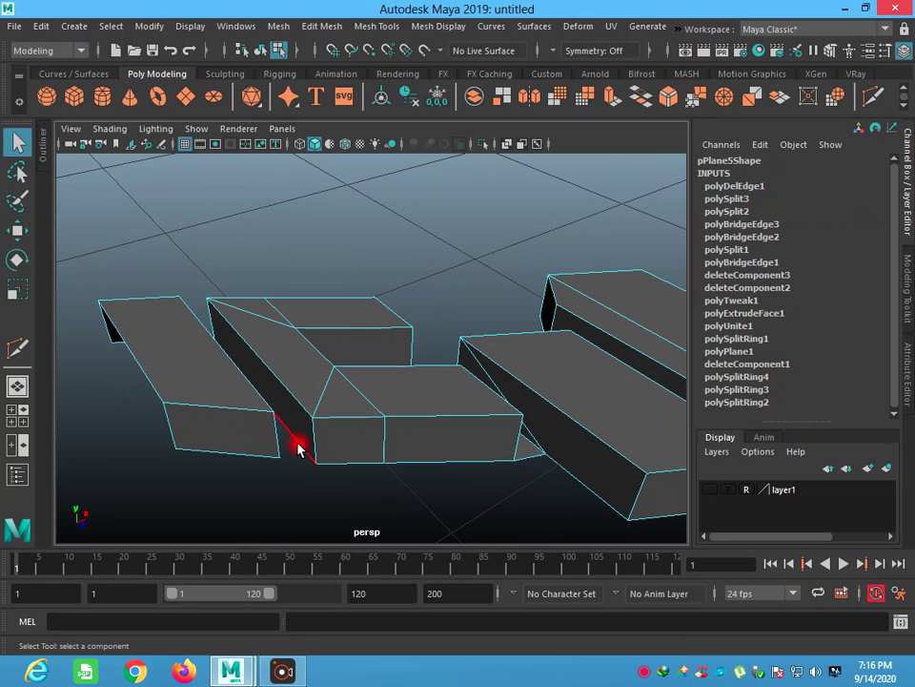
click(301, 447)
mouse_move(288, 475)
alt+mouse_down()
mouse_move(231, 472)
mouse_move(240, 423)
alt+mouse_up()
click(286, 391)
click(270, 26)
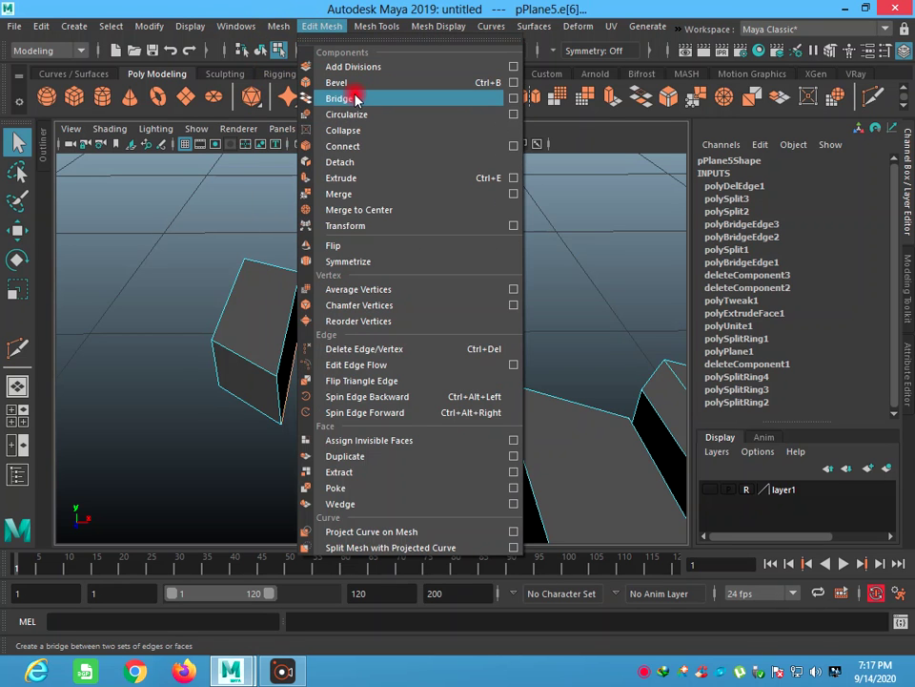
Step: Bridge the last gap's two edges with 0 divisions
click(355, 99)
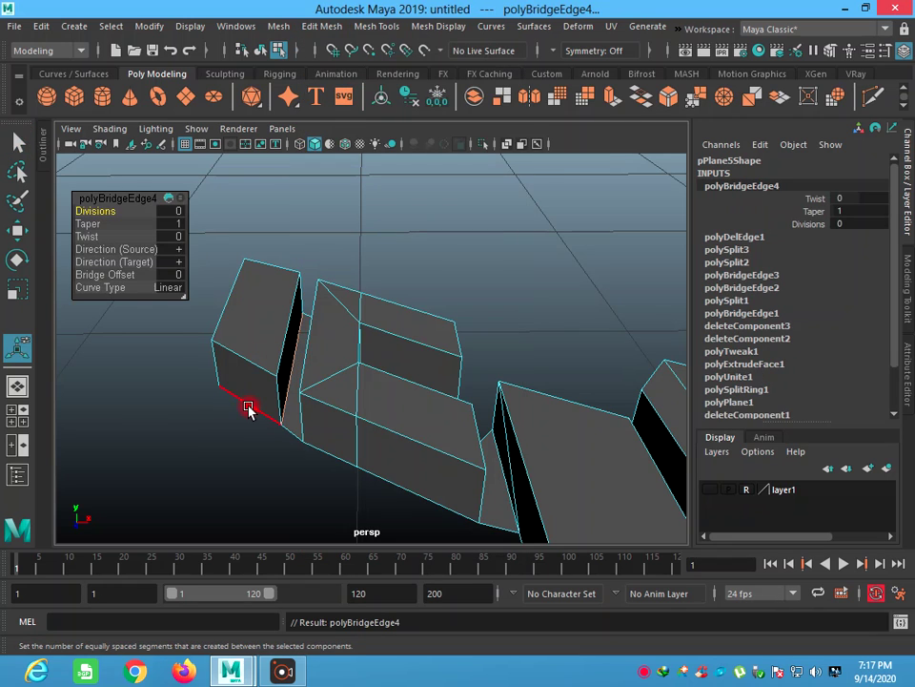
mouse_move(172, 383)
alt+mouse_down()
mouse_move(254, 370)
mouse_move(331, 388)
mouse_move(388, 368)
mouse_move(411, 421)
alt+mouse_up()
click(17, 143)
mouse_move(289, 377)
alt+mouse_down()
mouse_move(447, 411)
mouse_move(474, 380)
mouse_move(321, 266)
mouse_move(273, 197)
mouse_move(458, 127)
mouse_move(433, 319)
mouse_move(349, 395)
mouse_move(431, 344)
mouse_move(472, 382)
mouse_move(422, 351)
mouse_move(424, 368)
alt+mouse_up()
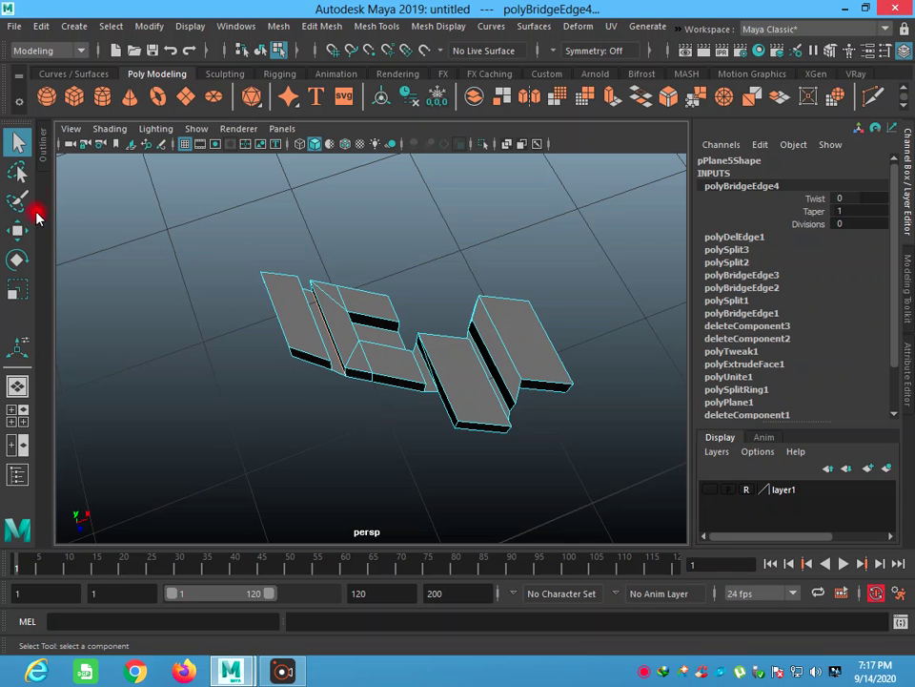
Step: Switch to Object Mode and make layer1's tread reference visible
click(19, 143)
right_drag(370, 309, 409, 210)
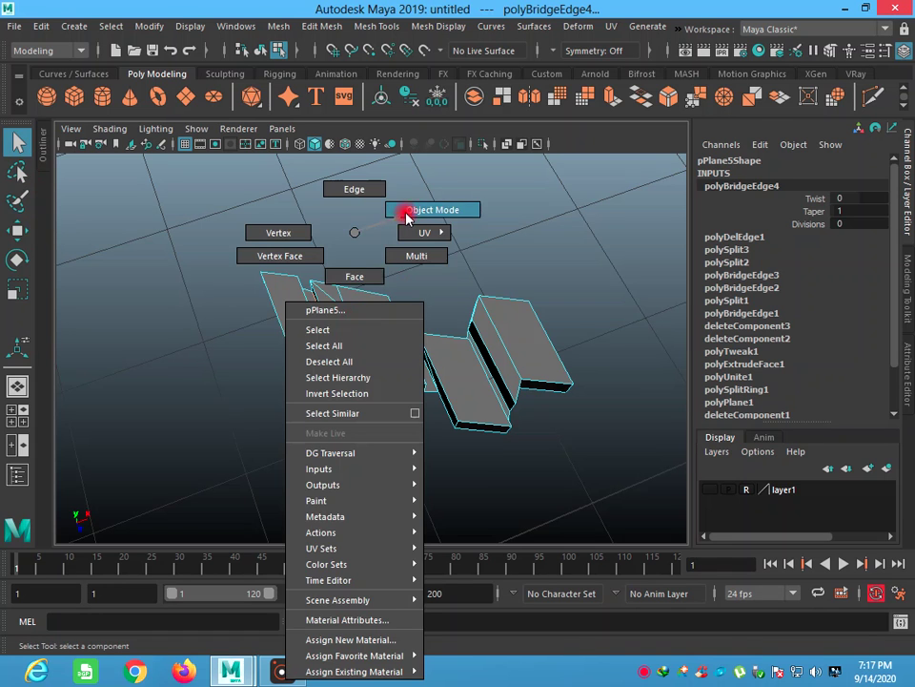
click(709, 489)
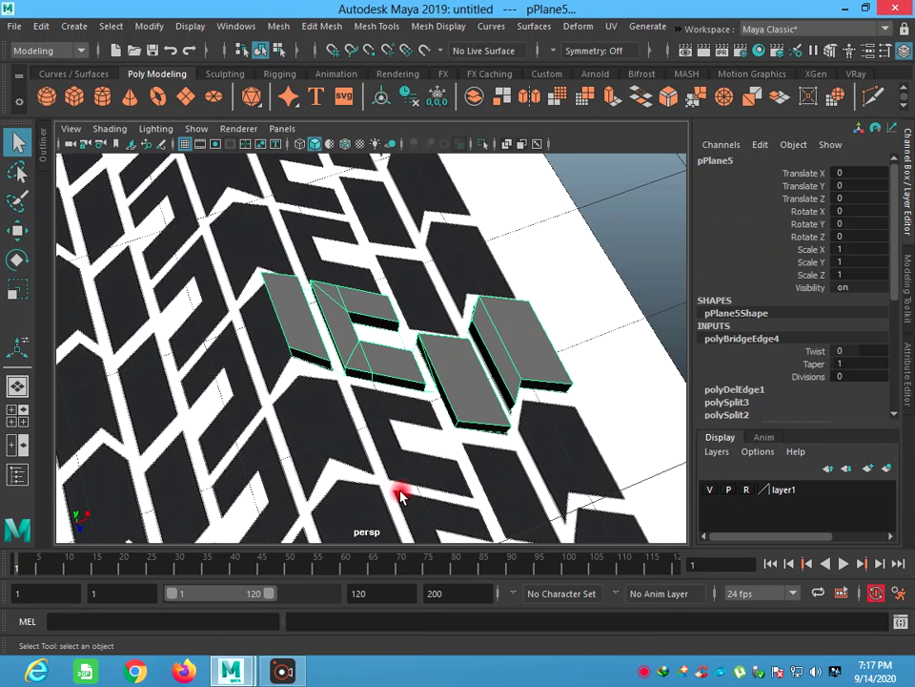
mouse_move(386, 443)
alt+mouse_down()
mouse_move(370, 461)
mouse_move(378, 444)
alt+mouse_up()
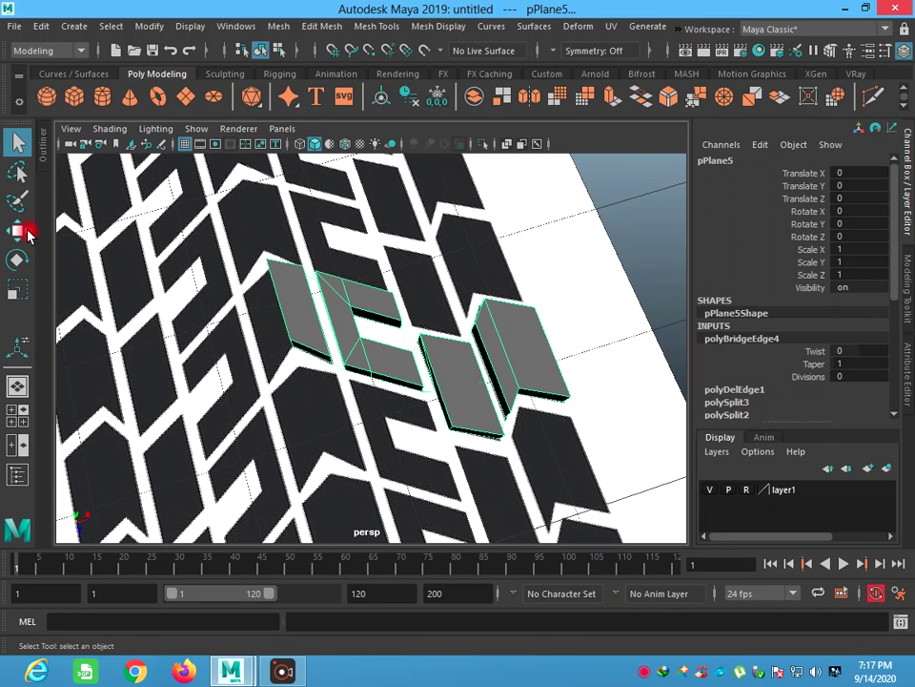
Step: Snap the mesh's pivot to the left block's corner
click(17, 229)
click(479, 378)
alt+drag(479, 374, 503, 322)
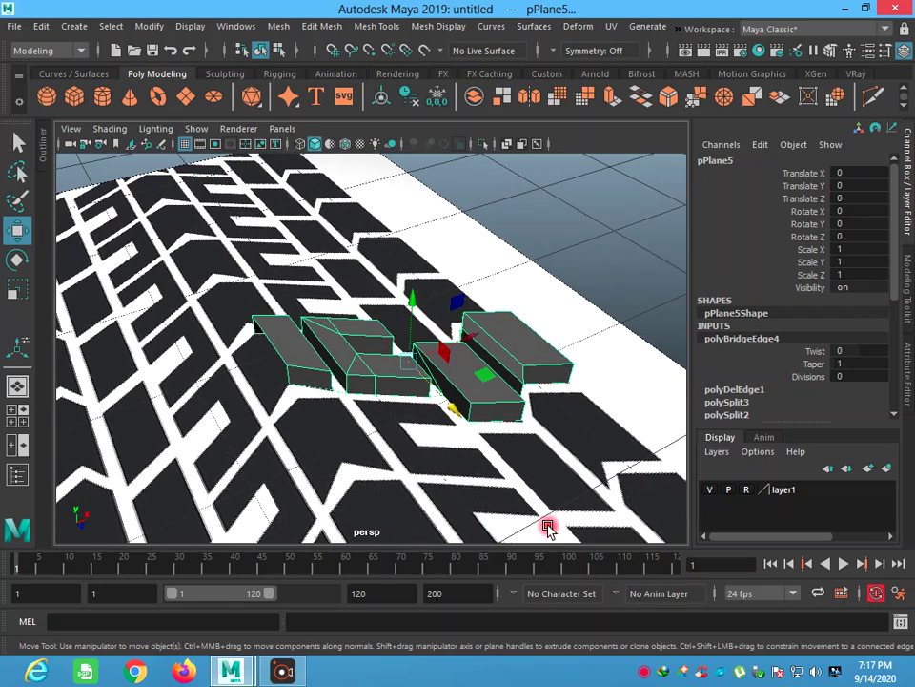
key(d)
click(372, 51)
click(410, 345)
drag(411, 358, 289, 381)
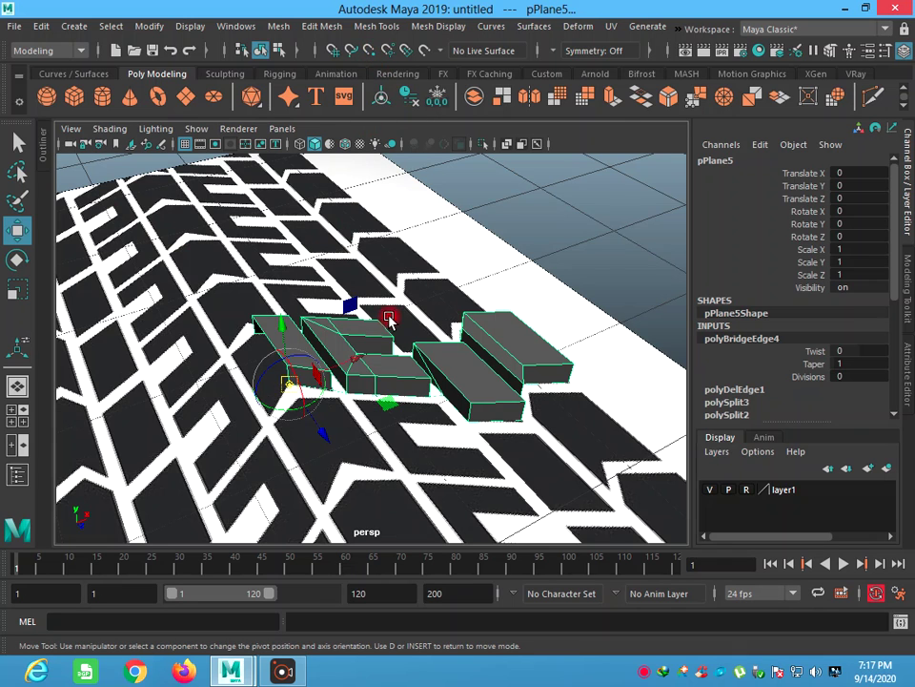
key(Insert)
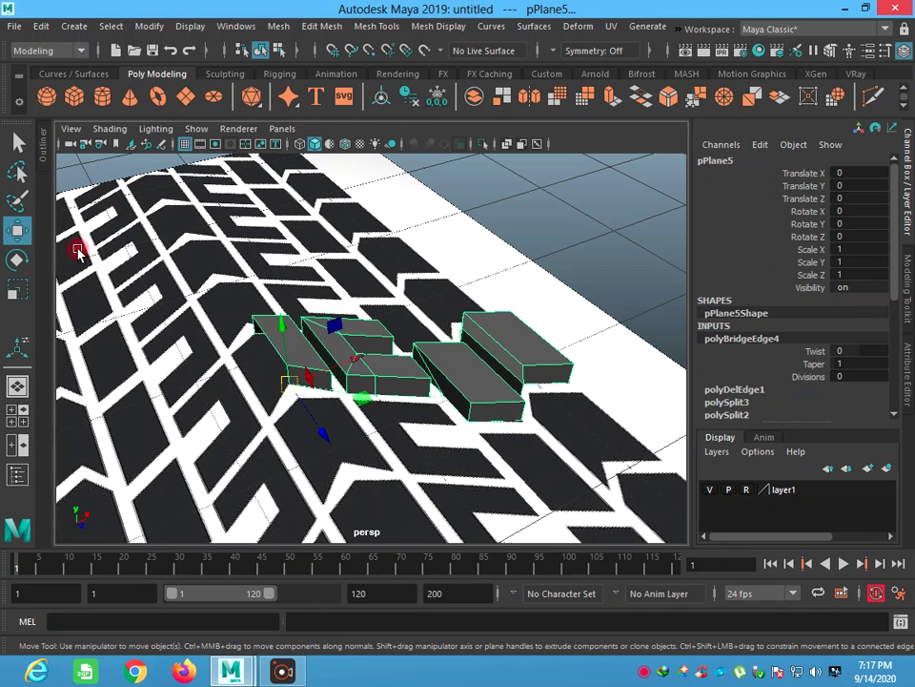
Step: Duplicate the tread-block mesh with Ctrl+D
click(17, 143)
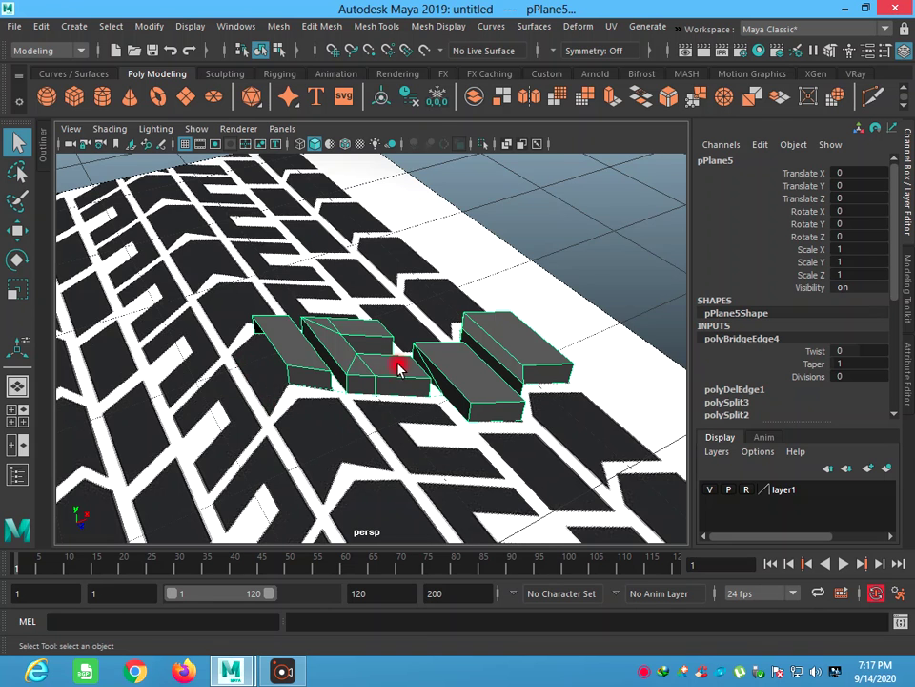
alt+drag(385, 391, 388, 390)
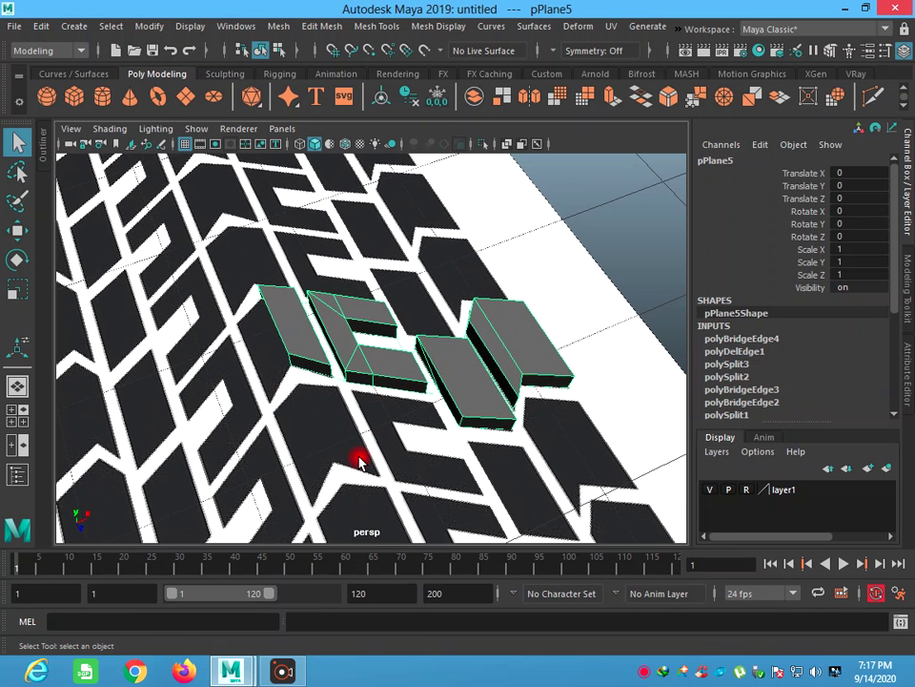
key(ctrl+d)
text(-1)
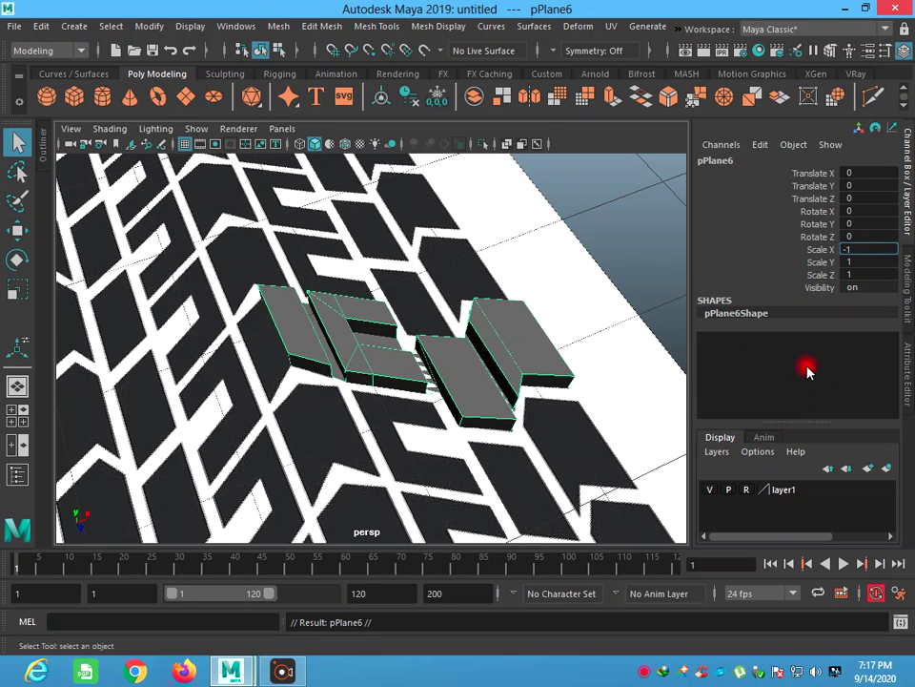
Step: Commit the -1 Scale X mirror, hide layer1's reference image, and switch to top view
click(592, 314)
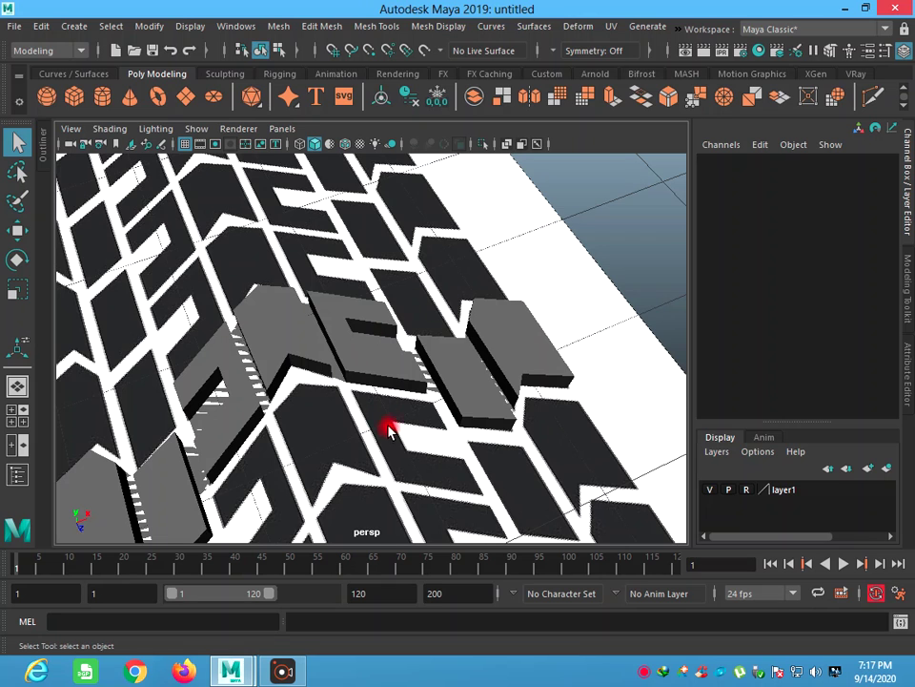
mouse_move(404, 431)
alt+mouse_down()
mouse_move(363, 432)
mouse_move(363, 445)
alt+mouse_up()
click(748, 505)
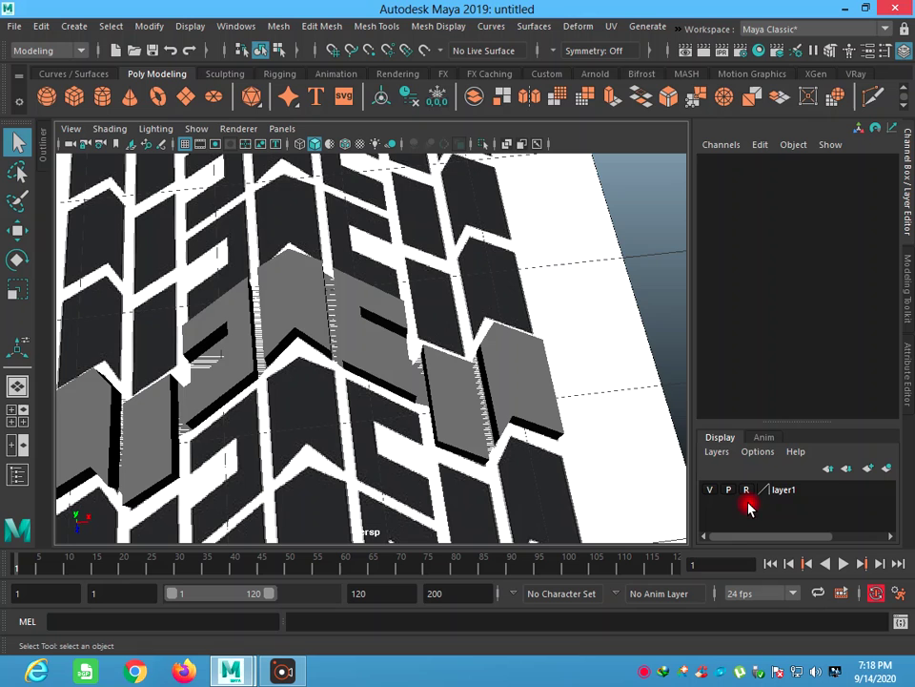
click(712, 491)
click(711, 491)
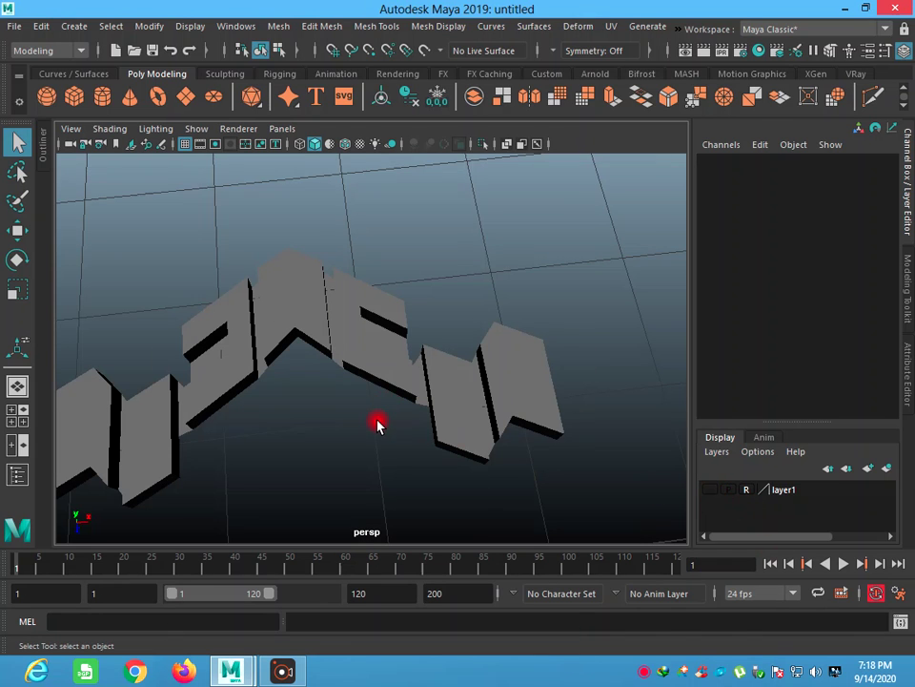
key(space)
key(space)
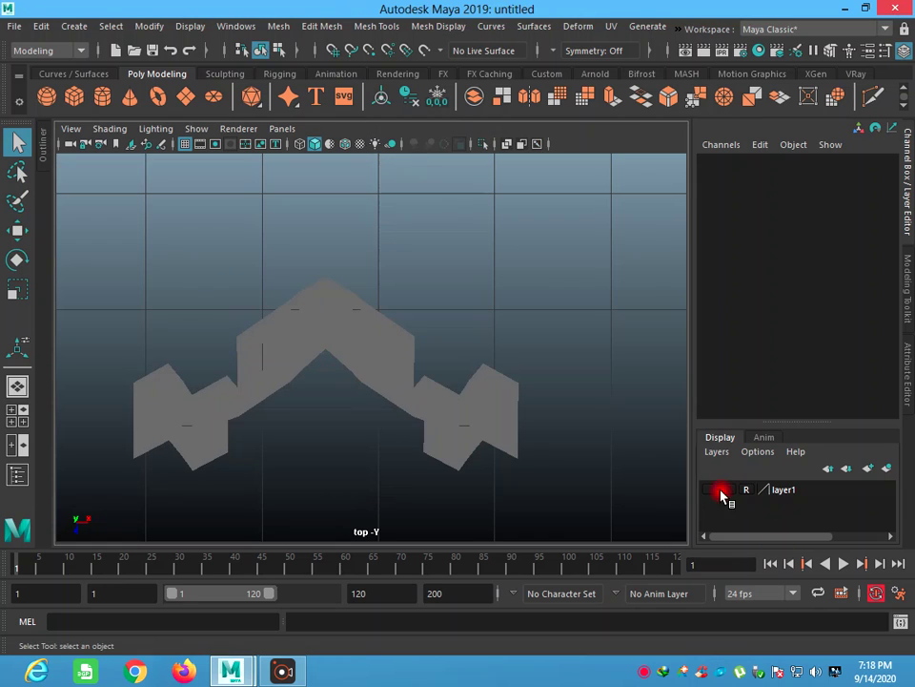
Step: Show layer1's reference again and set shading to Wireframe on Shaded
click(707, 491)
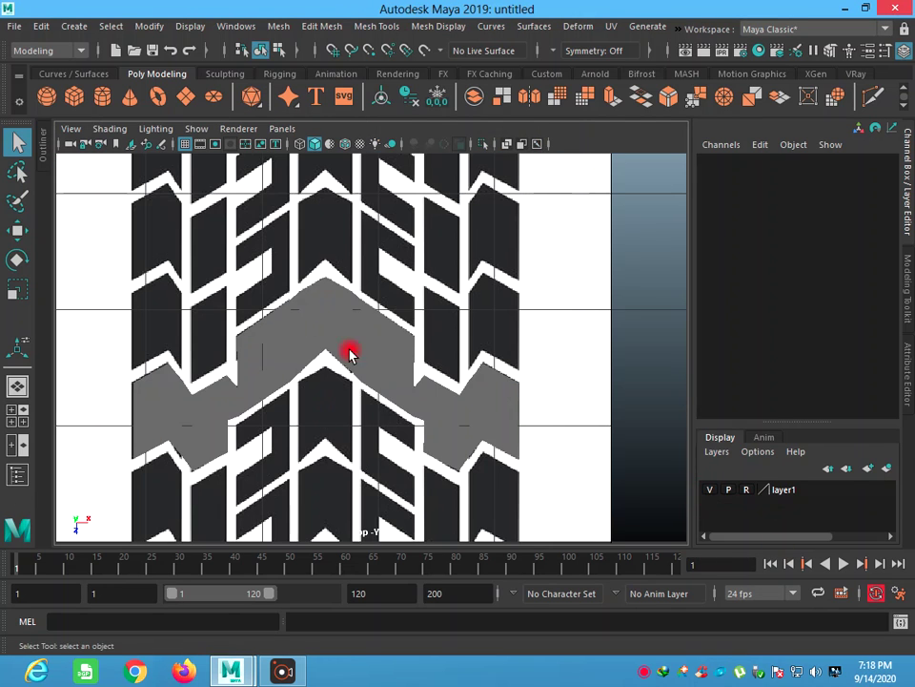
click(110, 128)
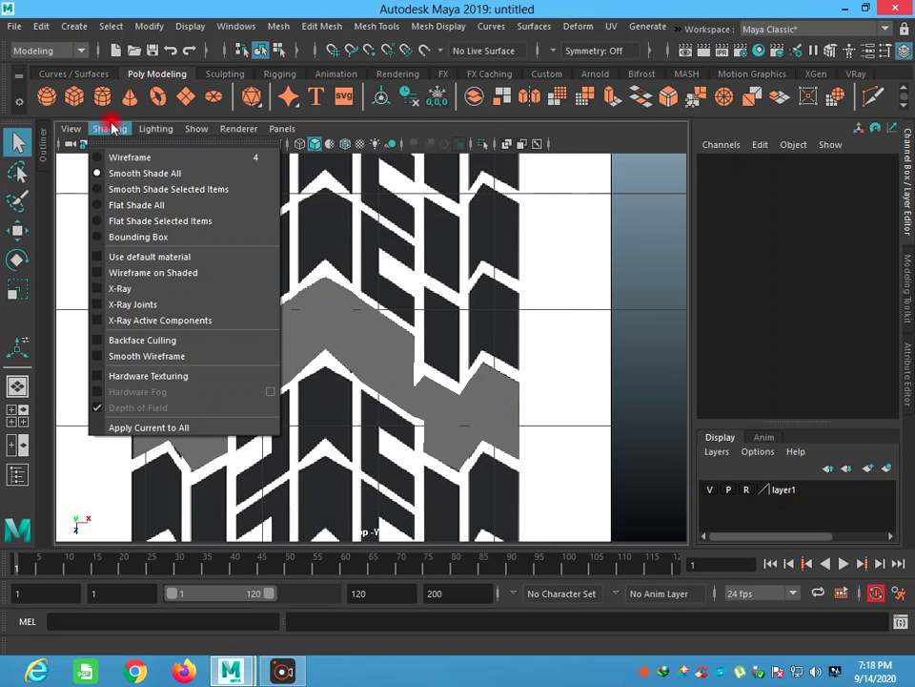
click(138, 275)
scroll(311, 282, up, 2)
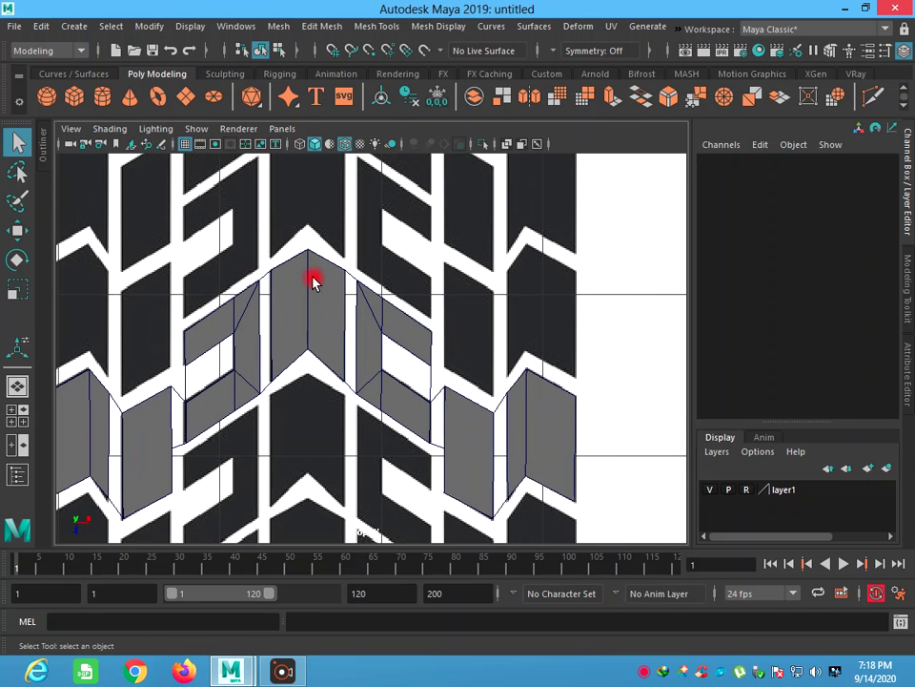
scroll(287, 248, up, 3)
Step: Select both block halves in Object Mode and combine them into one mesh
right_click(267, 234)
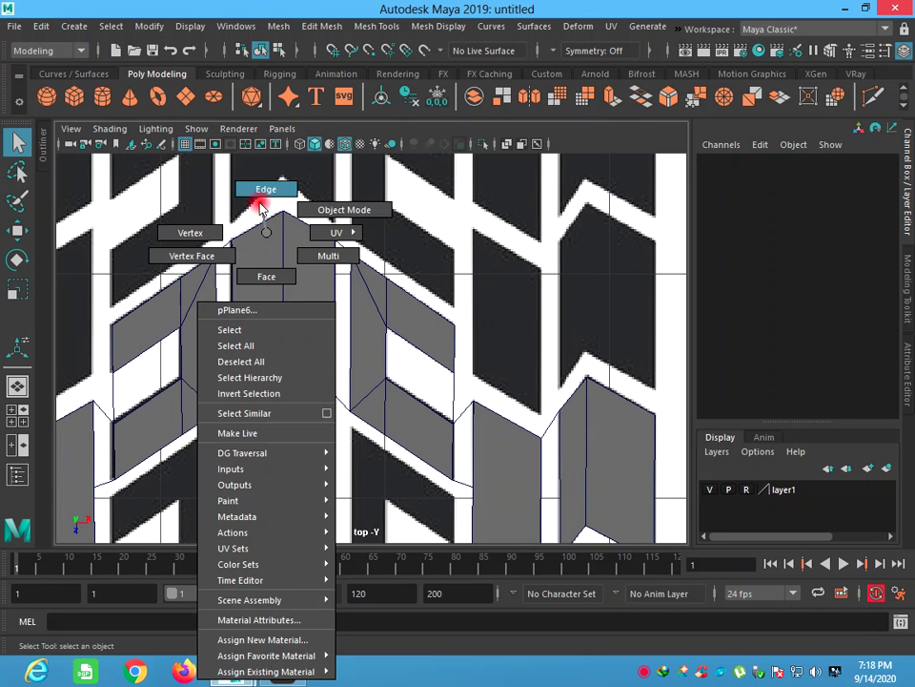
click(207, 235)
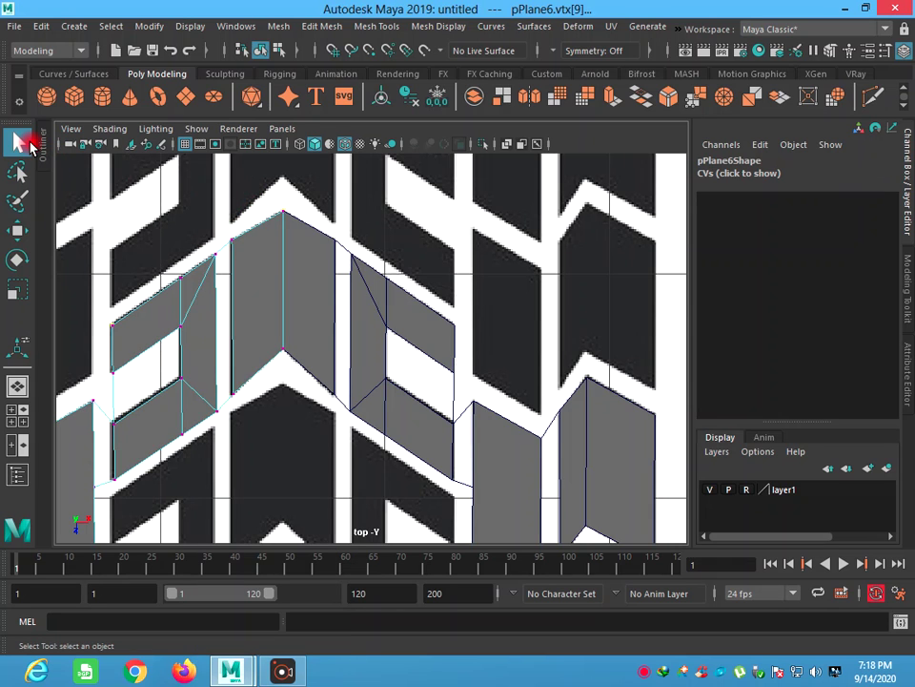
right_drag(253, 231, 338, 200)
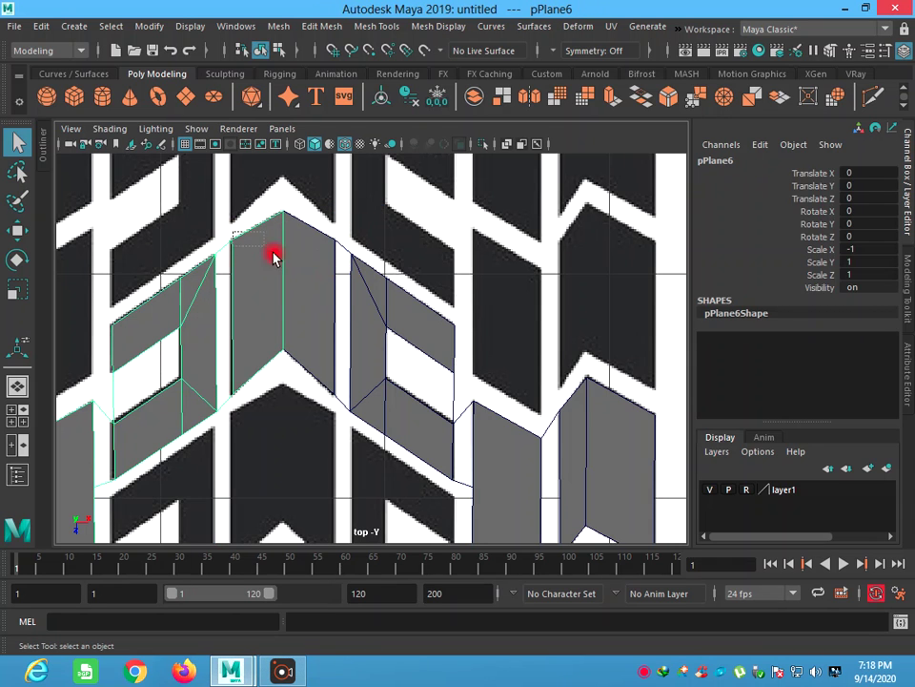
shift+click(352, 310)
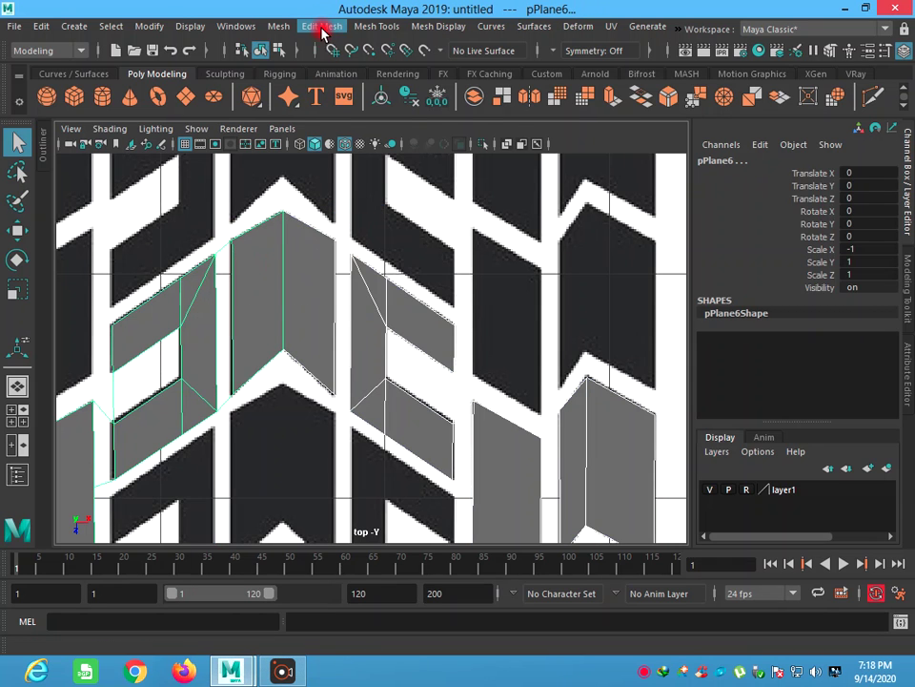
click(323, 28)
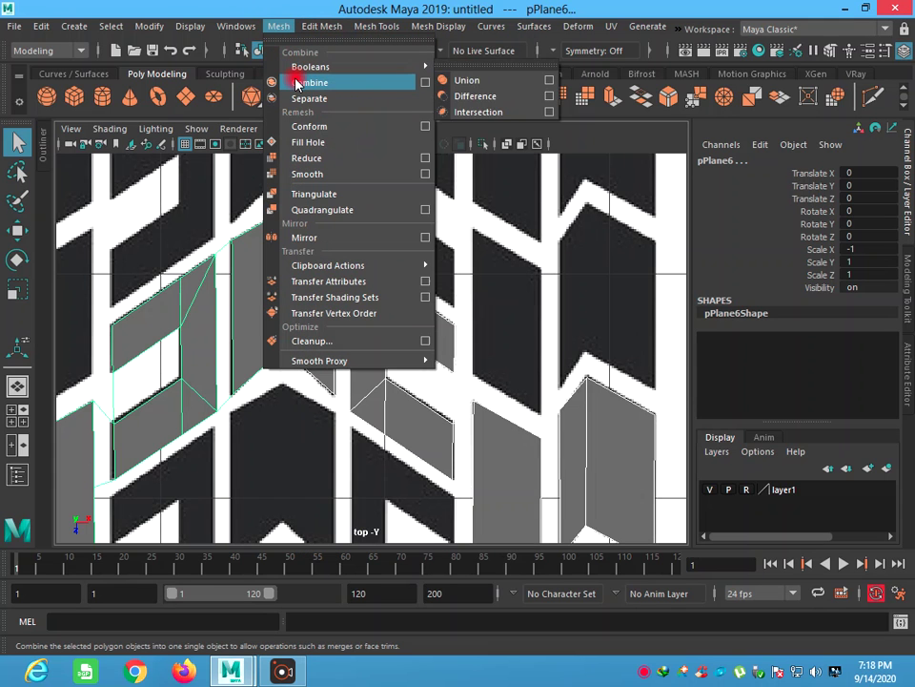
click(322, 87)
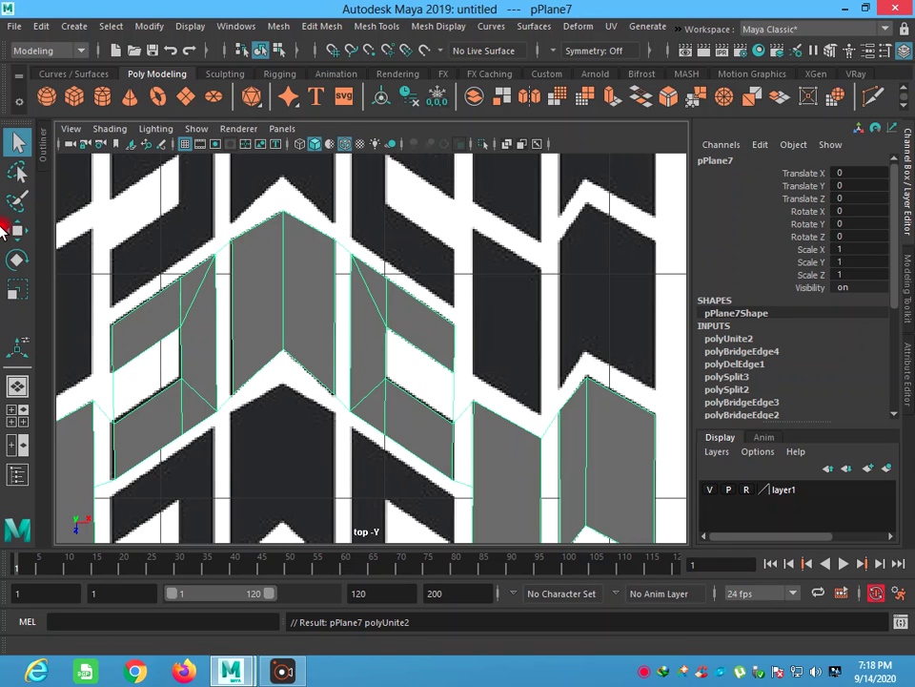
Step: Delete the combined mesh's history and select all its vertices
key(alt+shift+d)
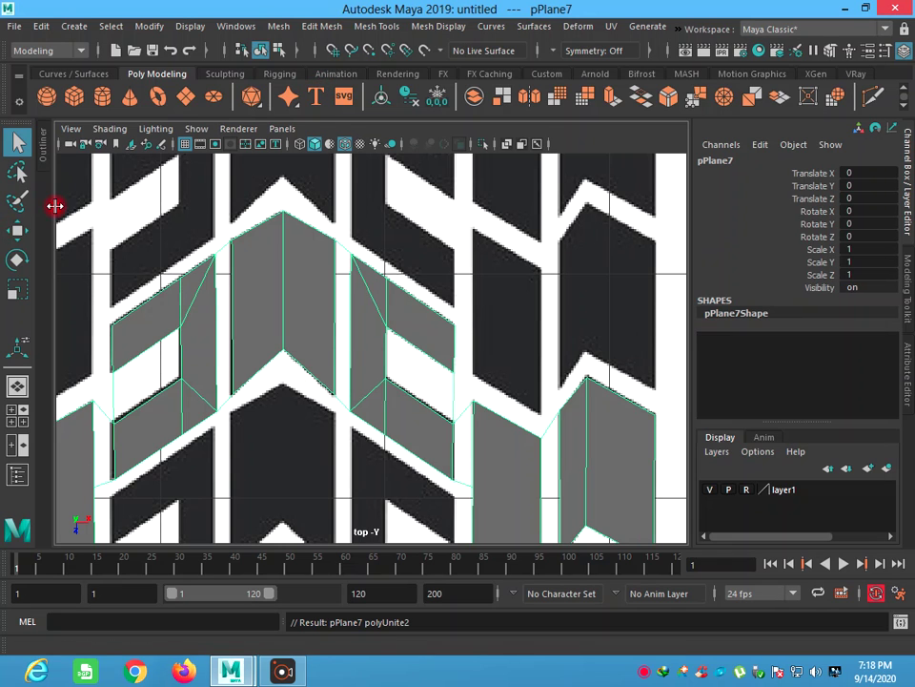
right_click(316, 263)
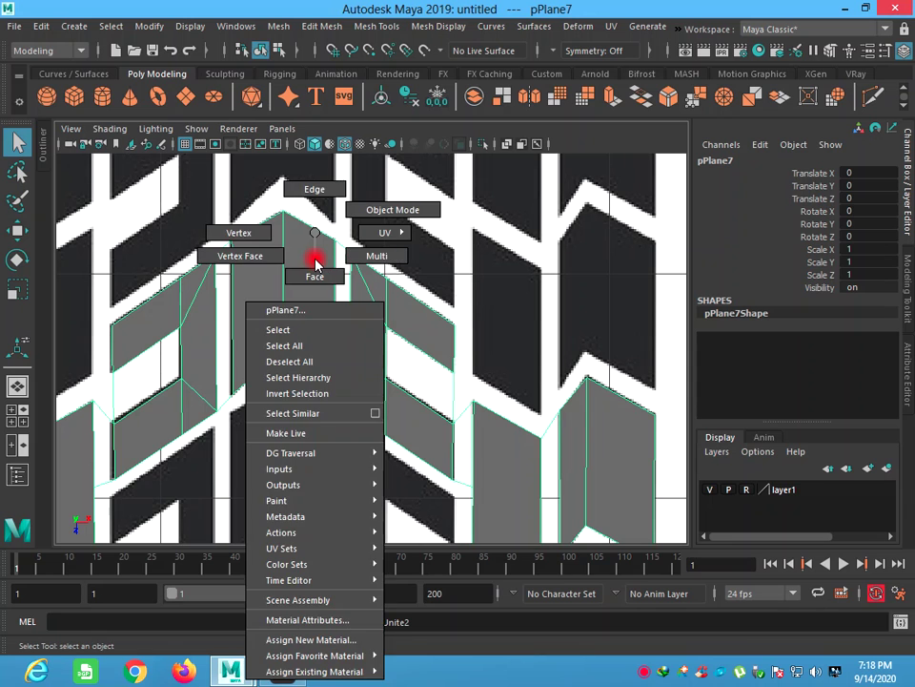
click(258, 232)
mouse_move(265, 198)
mouse_down()
mouse_move(307, 327)
mouse_move(306, 394)
mouse_up()
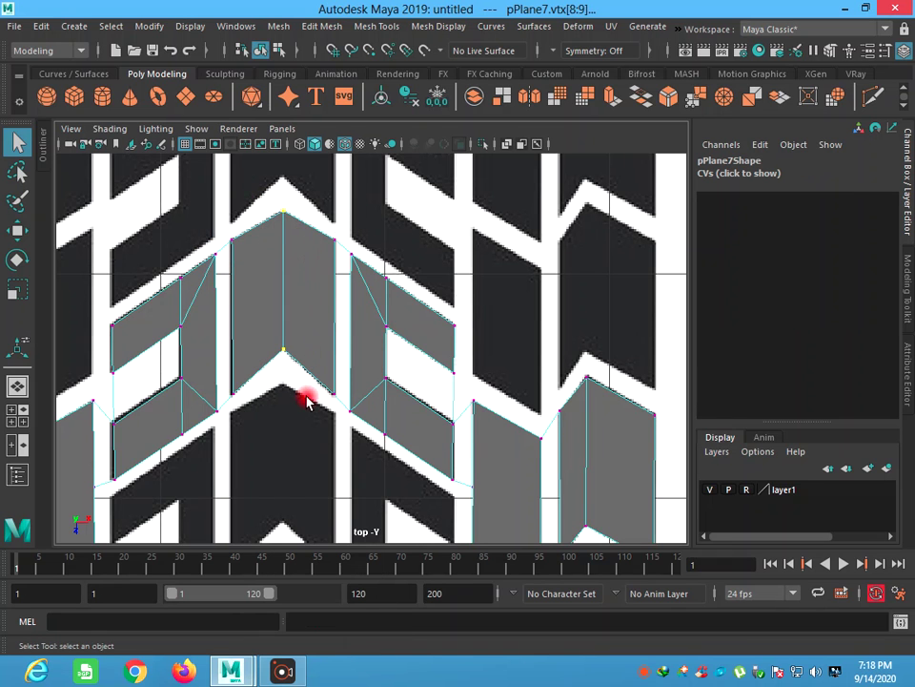
Step: Merge the overlapping seam vertices with a 0.01 distance threshold
click(385, 27)
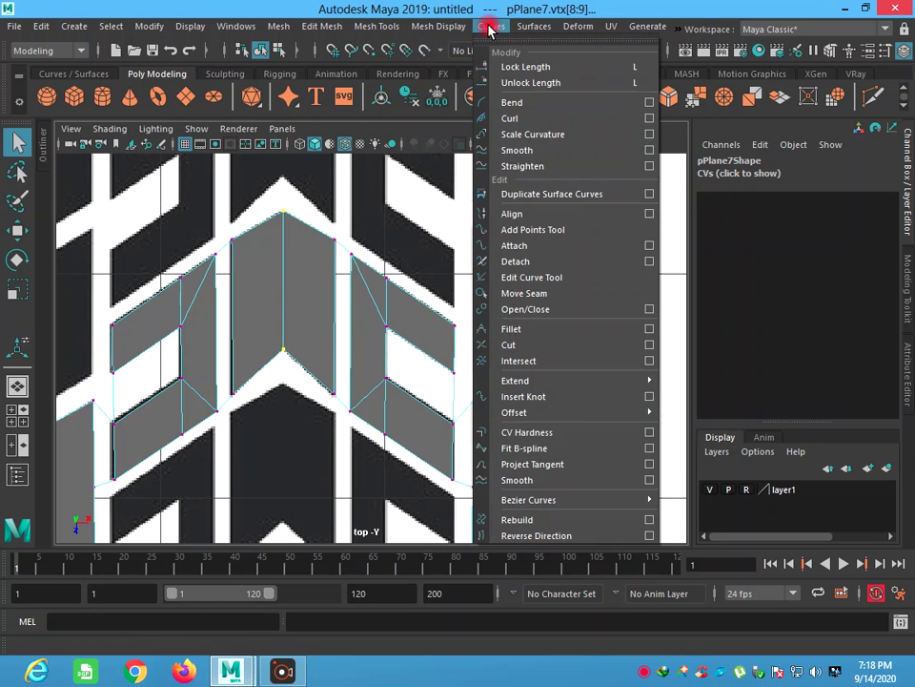
click(372, 27)
click(324, 25)
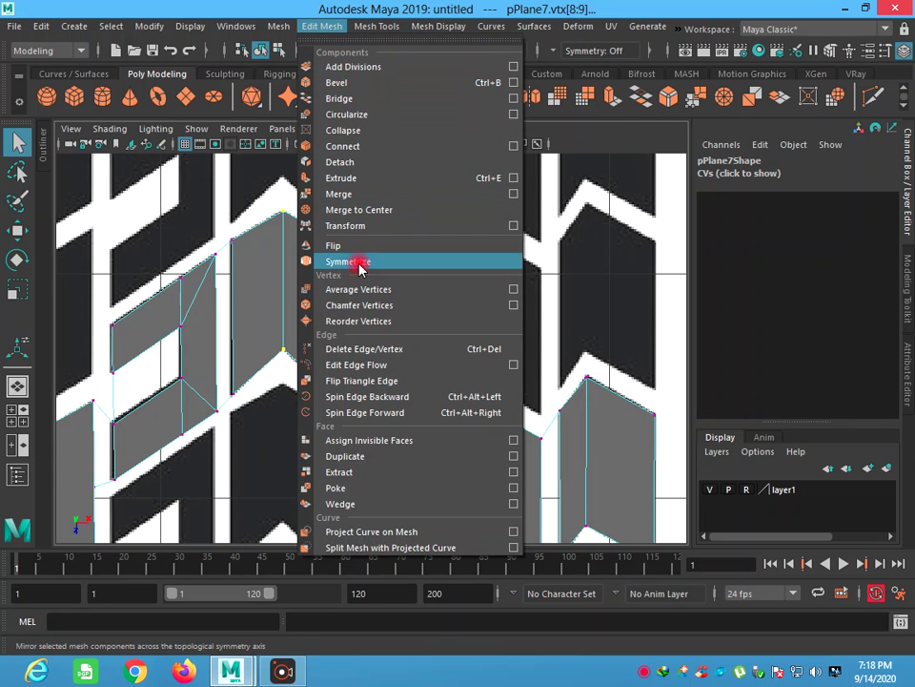
click(359, 197)
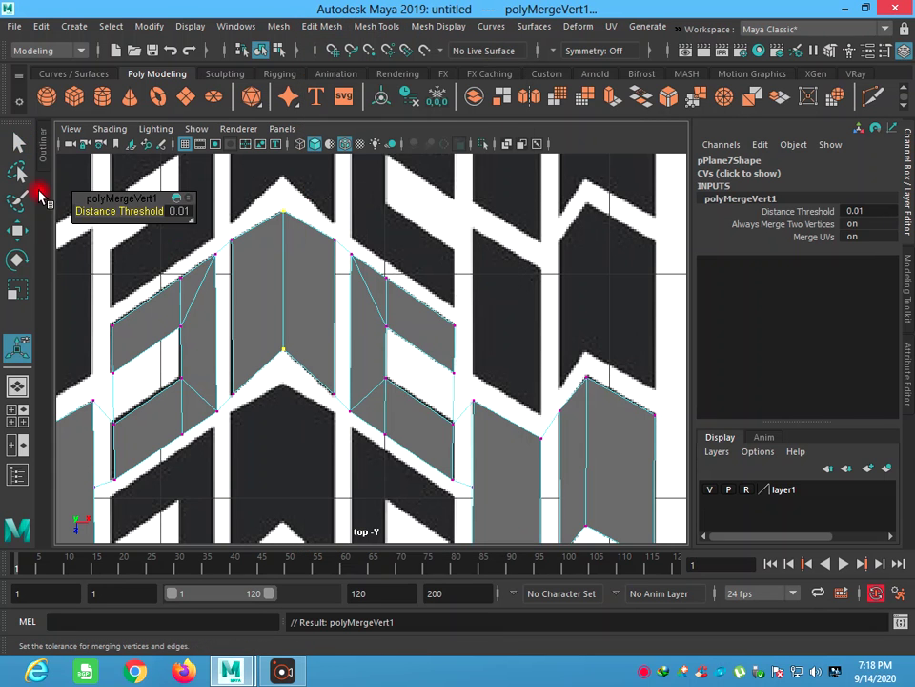
click(19, 142)
Step: Return to Object Mode and reselect the combined tread mesh
right_drag(317, 234, 400, 208)
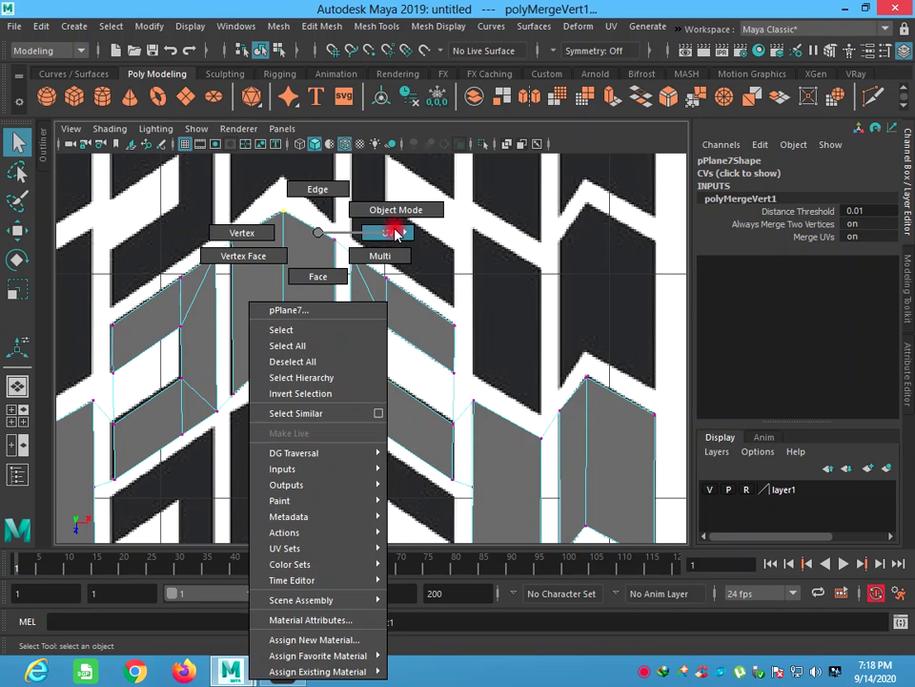
click(463, 311)
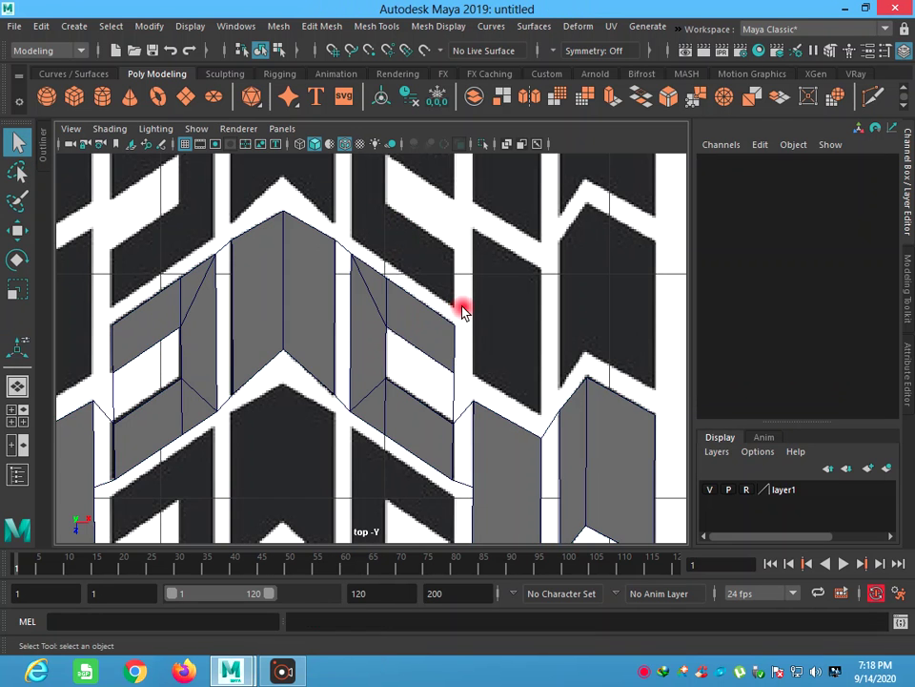
click(370, 315)
scroll(352, 324, down, 6)
scroll(344, 336, up, 2)
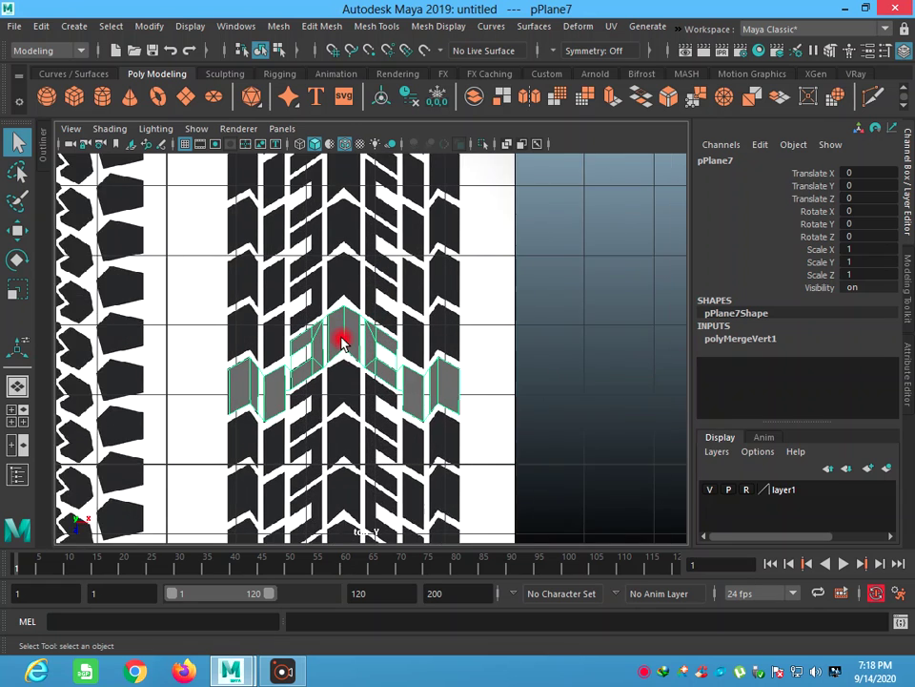
Step: Duplicate the welded tread mesh as pPlane8 and move it up to the next chevron row
scroll(343, 340, up, 1)
scroll(341, 341, up, 1)
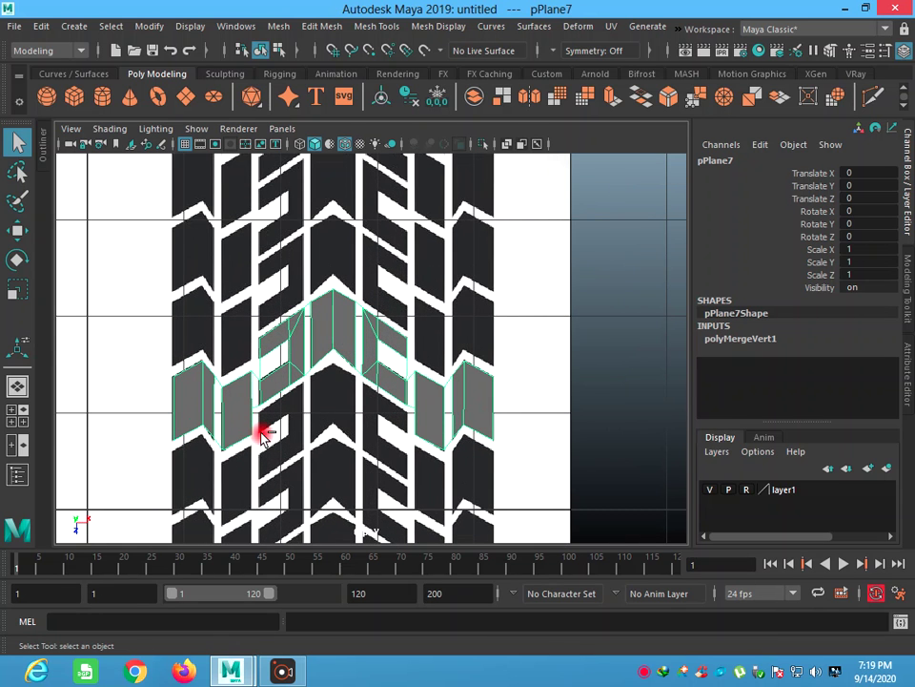
key(ctrl+d)
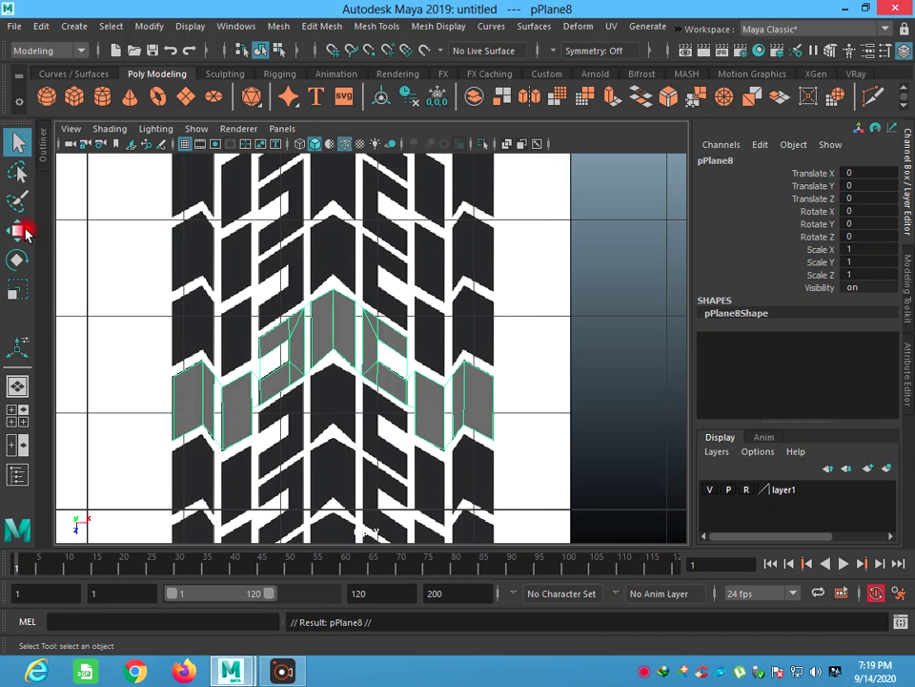
click(25, 232)
drag(331, 431, 327, 351)
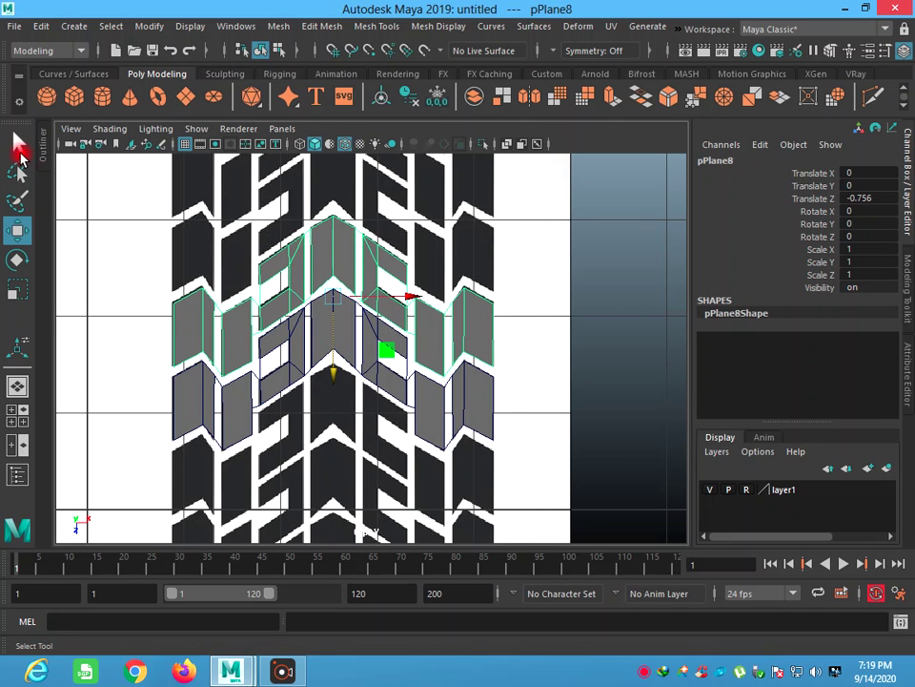
Step: Return to plain selection, toggle the panel layout and orbit around the tread blocks
click(19, 148)
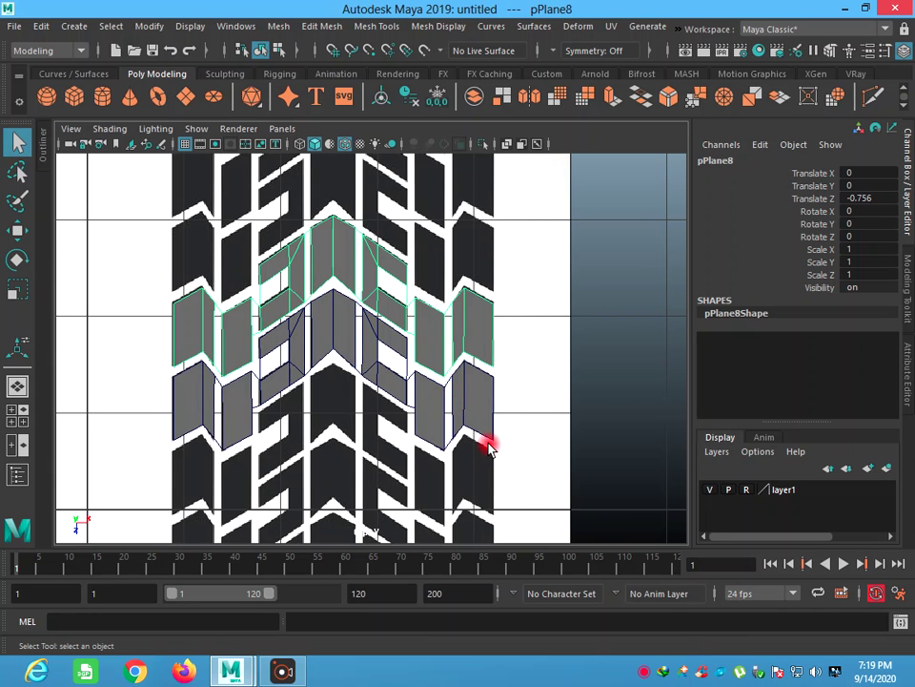
key(space)
key(space)
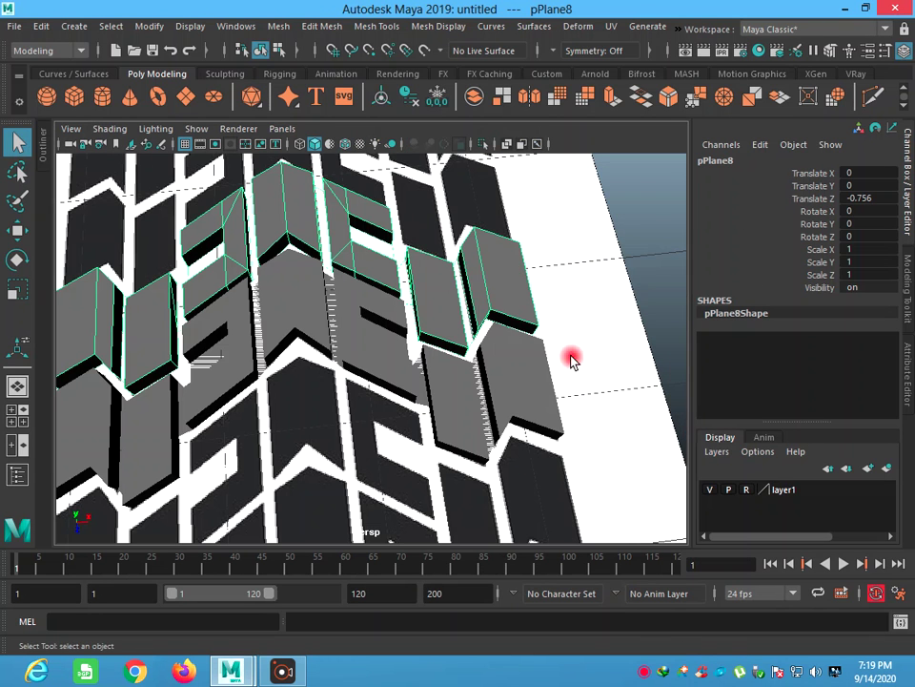
mouse_move(541, 418)
alt+mouse_down()
mouse_move(490, 381)
mouse_move(403, 376)
alt+mouse_up()
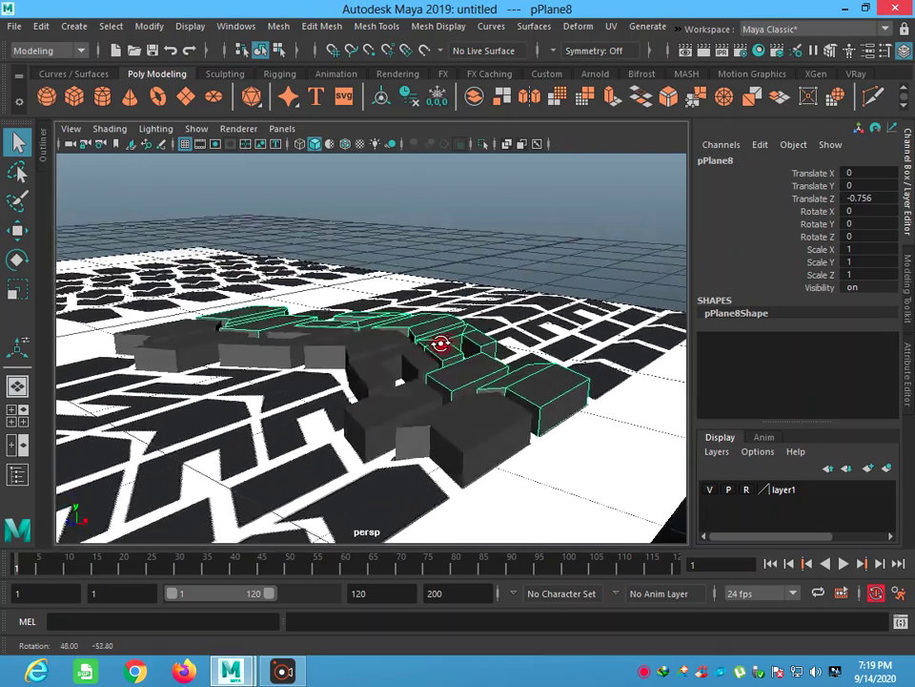
Step: Hide layer1's reference image and turn on Wireframe on Shaded for the tread meshes
click(711, 491)
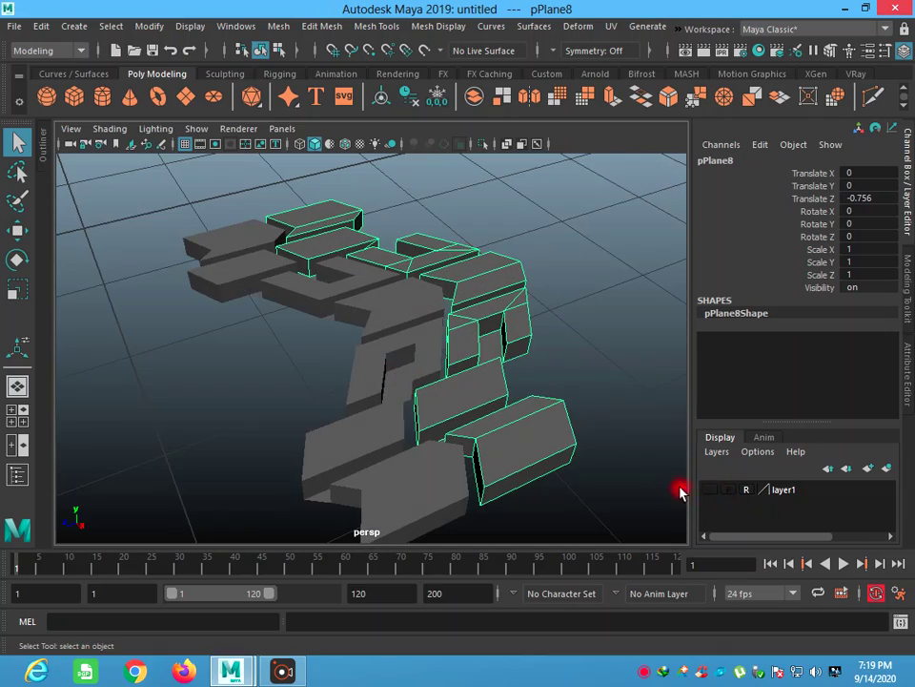
mouse_move(501, 489)
alt+mouse_down()
mouse_move(501, 517)
mouse_move(477, 477)
alt+mouse_up()
click(109, 129)
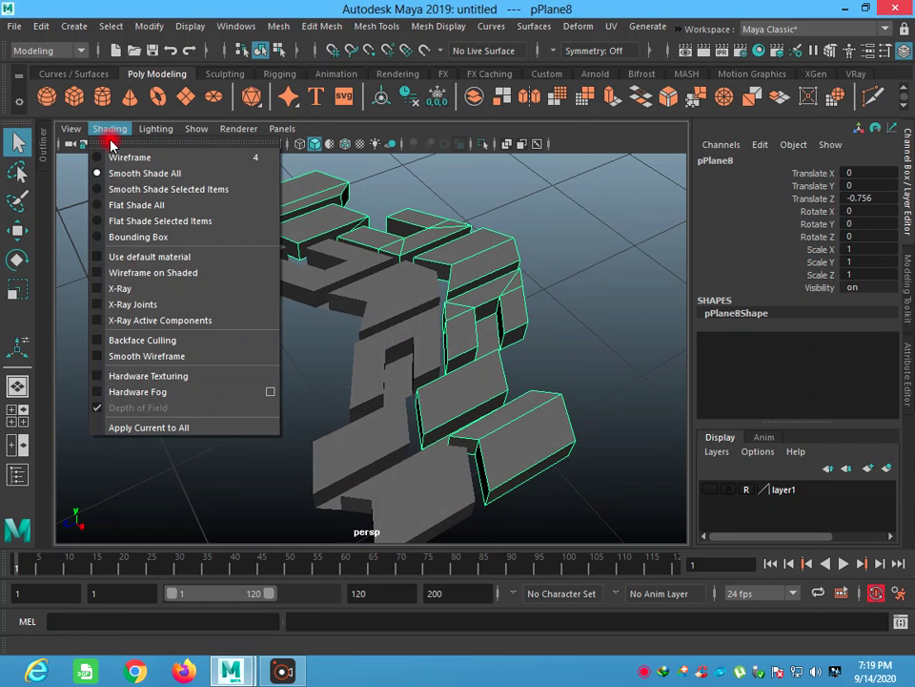
click(140, 272)
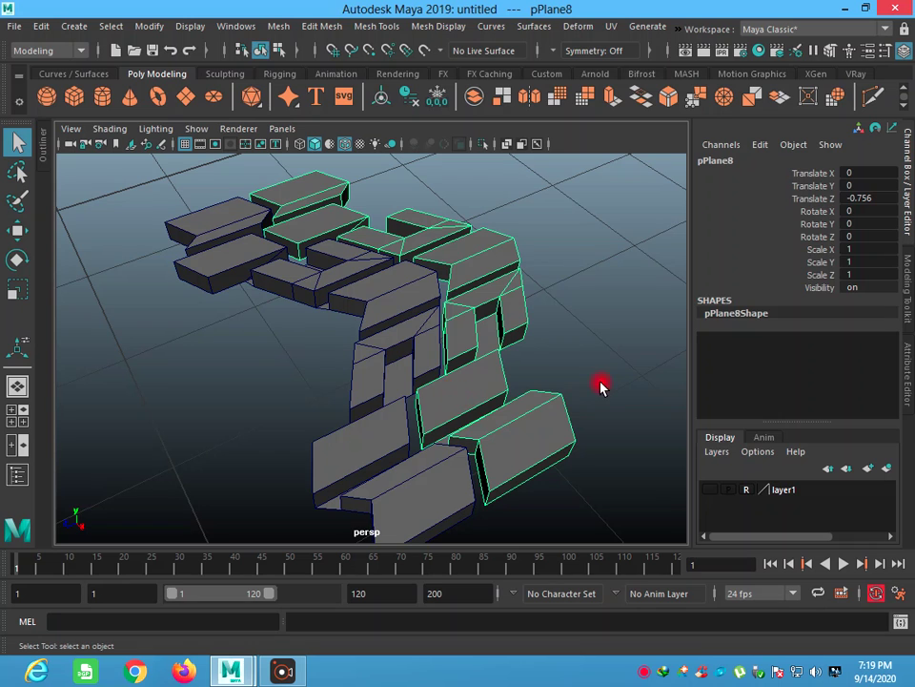
Step: Clear the selection, zoom and orbit around the blocks, and switch to edge selection
click(604, 385)
scroll(500, 439, up, 2)
scroll(523, 474, up, 2)
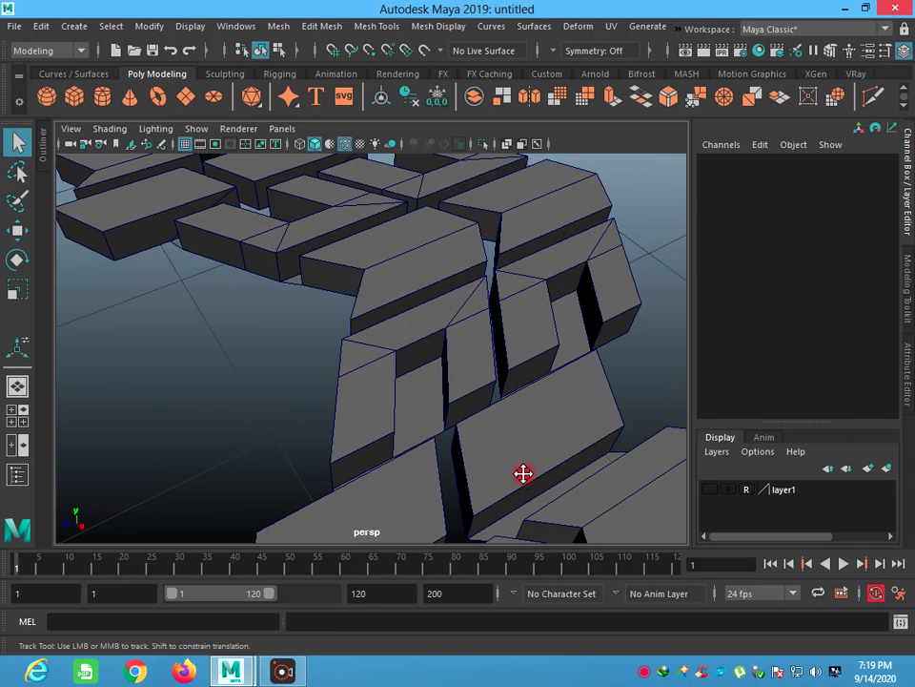
scroll(459, 340, up, 3)
scroll(426, 315, up, 2)
mouse_move(427, 315)
alt+mouse_down()
mouse_move(364, 337)
mouse_move(361, 328)
alt+mouse_up()
right_drag(366, 362, 372, 202)
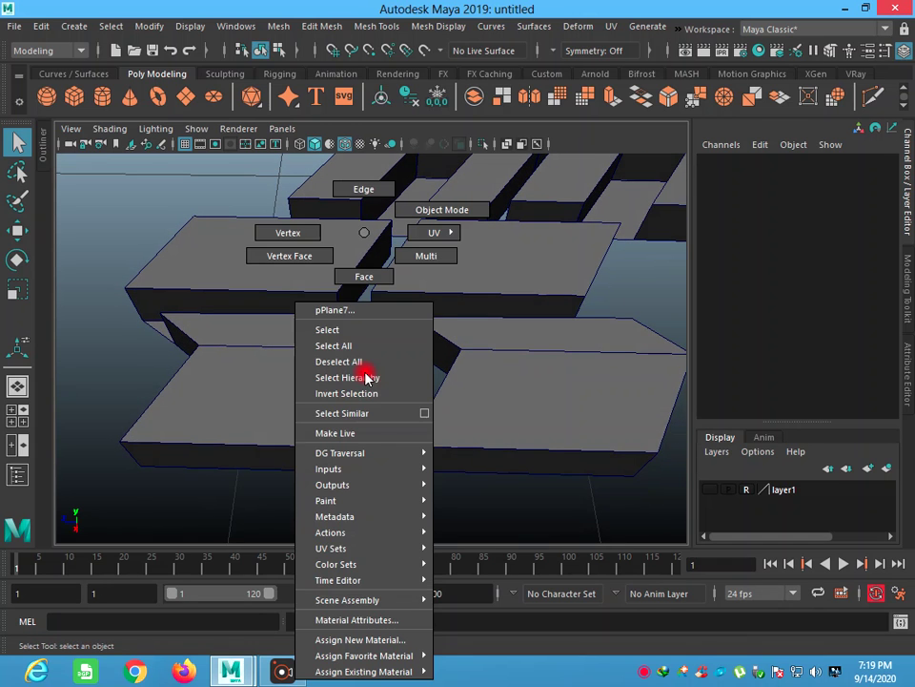
Step: Extrude the block's side edge facing the gap and slide the new strip into it
click(402, 410)
mouse_move(483, 386)
alt+mouse_down()
mouse_move(454, 388)
mouse_move(398, 417)
mouse_move(390, 396)
mouse_move(373, 401)
mouse_move(355, 386)
alt+mouse_up()
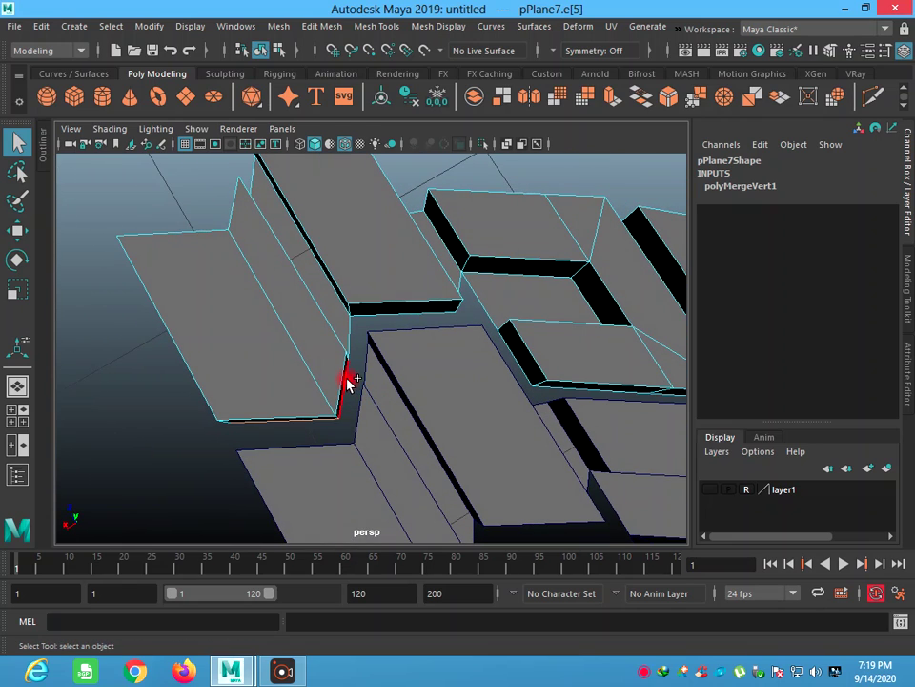
click(353, 391)
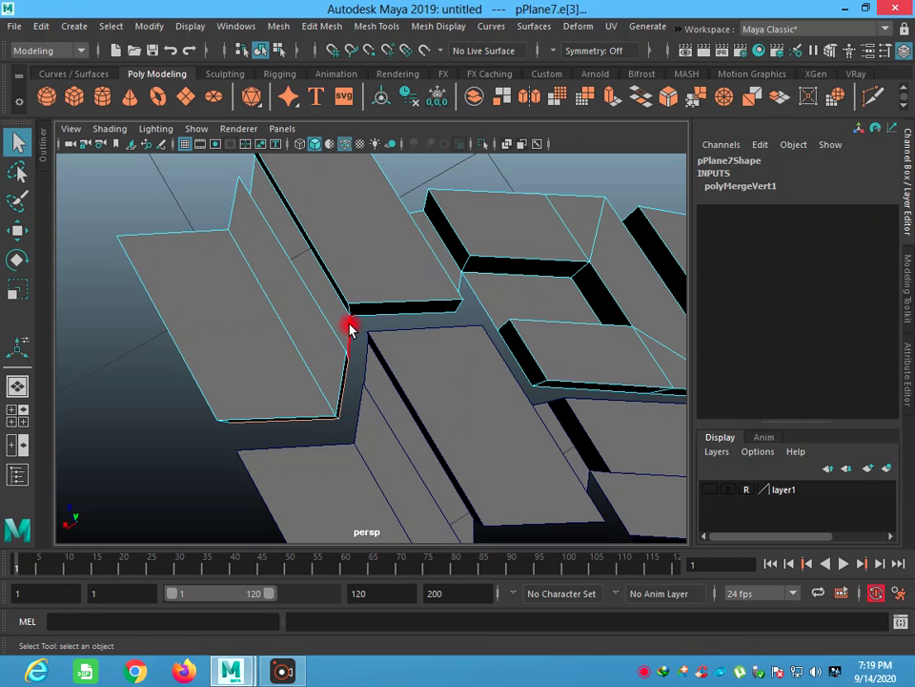
mouse_move(361, 465)
alt+mouse_down()
mouse_move(431, 411)
mouse_move(490, 405)
mouse_move(485, 434)
alt+mouse_up()
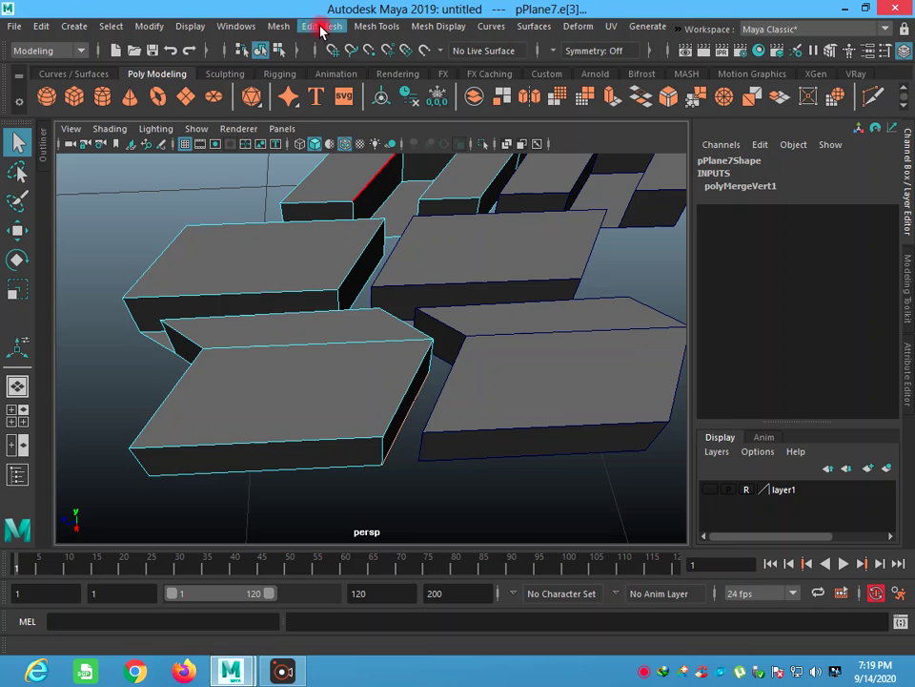
click(280, 26)
mouse_move(321, 26)
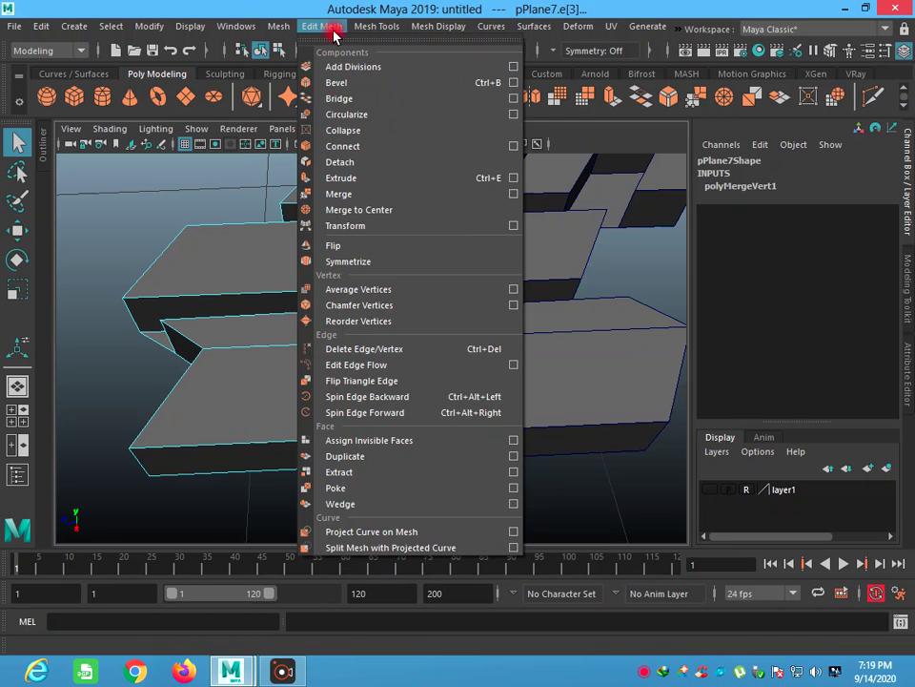
click(342, 176)
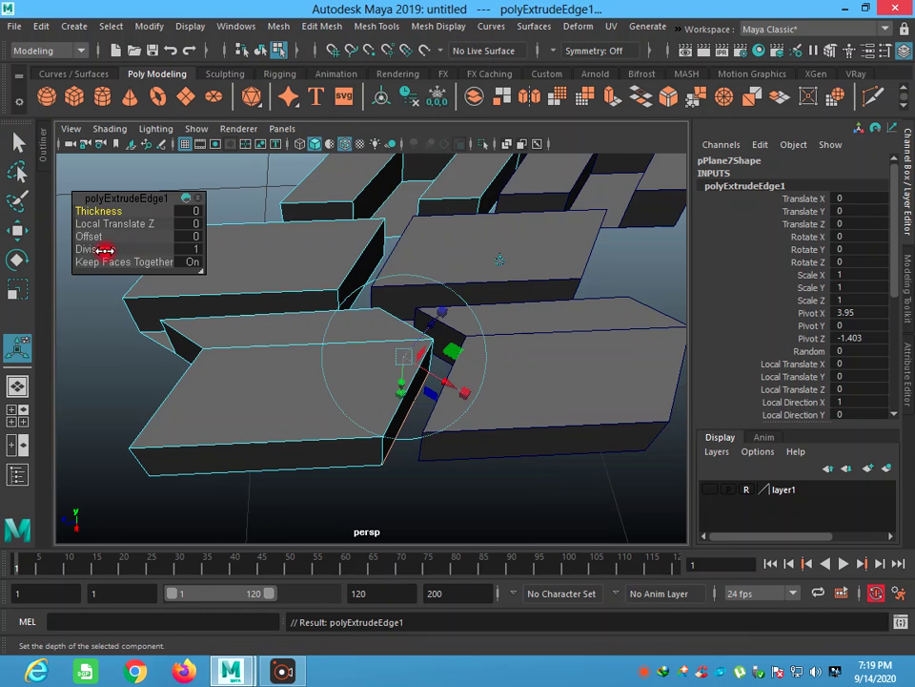
click(17, 230)
drag(333, 388, 350, 398)
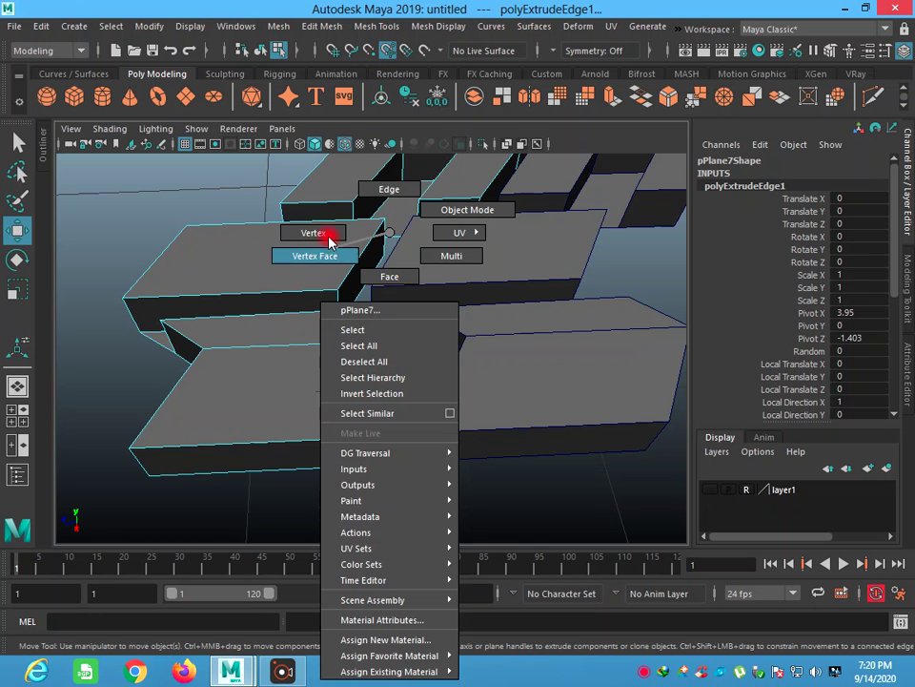
Step: Turn on Snap to Points and snap the strip's end vertex onto the neighbouring block's corner
click(323, 239)
alt+drag(433, 486, 494, 485)
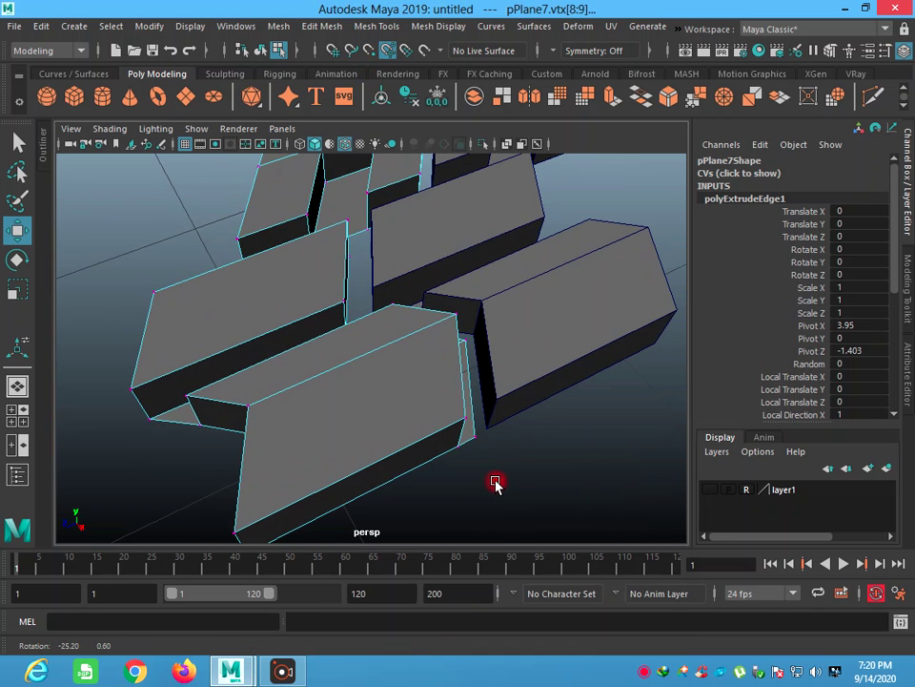
shift+right_drag(475, 441, 480, 459)
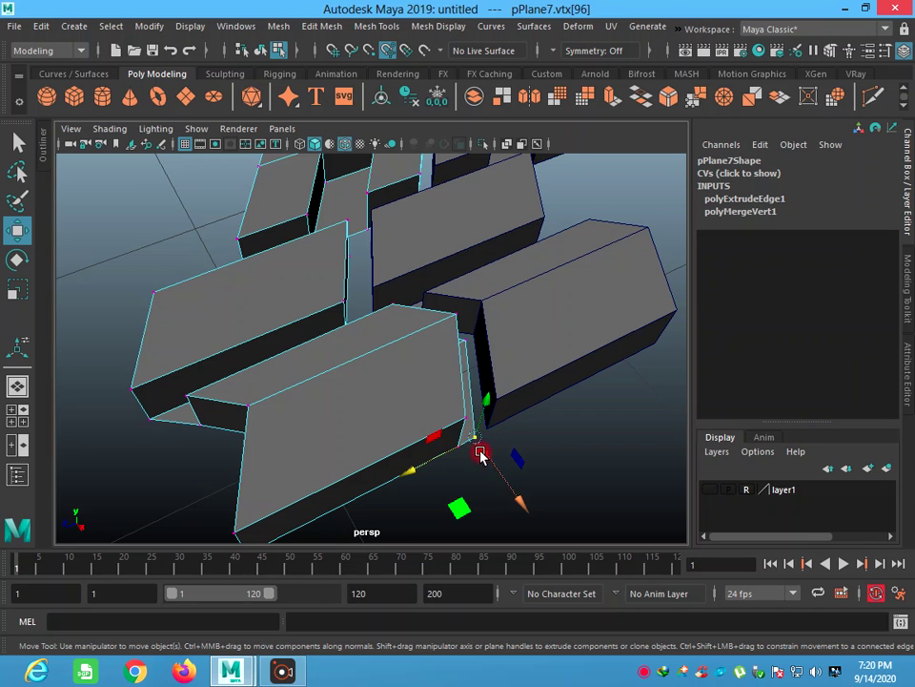
drag(474, 435, 488, 433)
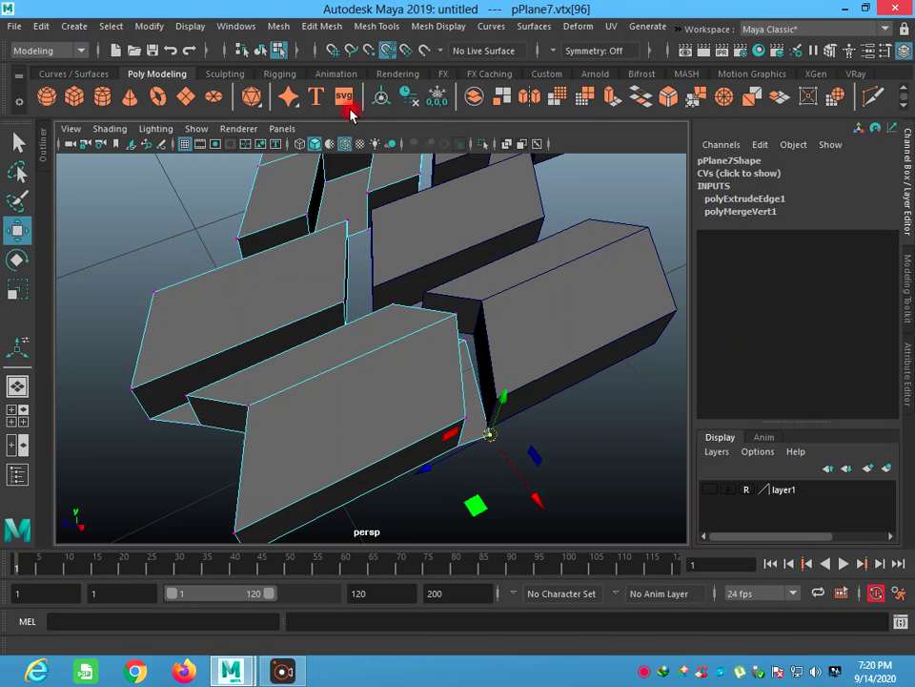
click(170, 54)
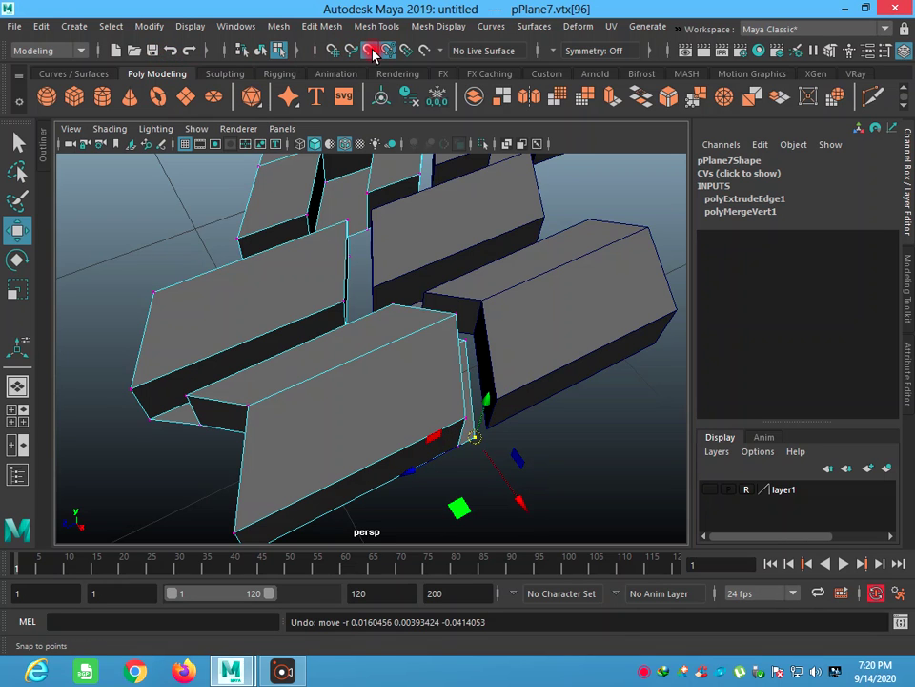
click(372, 50)
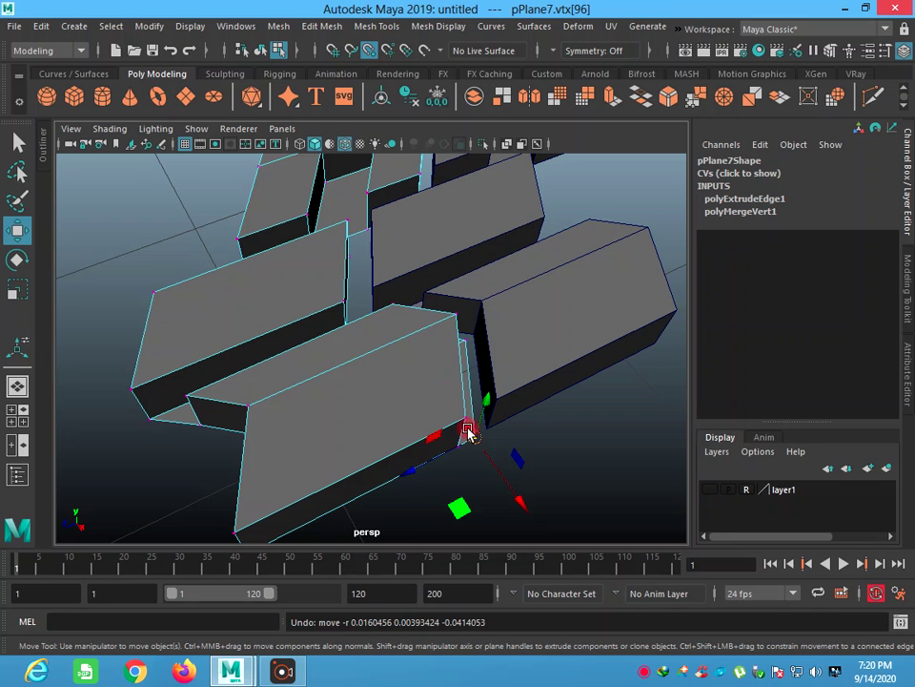
drag(469, 432, 482, 431)
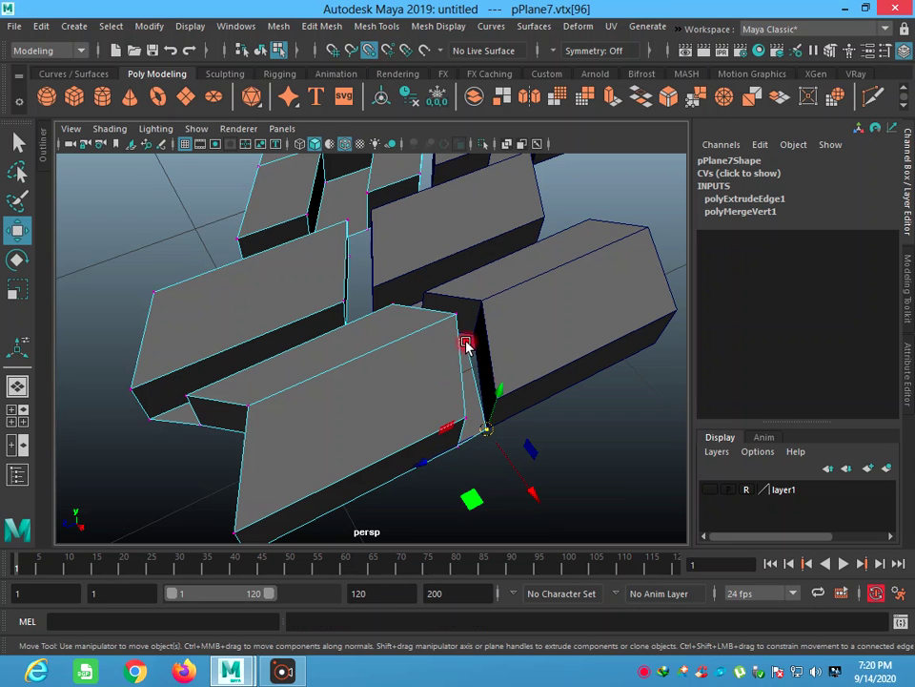
Step: Snap the remaining strip vertices onto the adjacent block corners and reframe the view
click(474, 343)
mouse_move(482, 362)
alt+mouse_down()
mouse_move(431, 382)
mouse_move(431, 400)
mouse_move(426, 381)
mouse_move(438, 374)
mouse_move(410, 369)
alt+mouse_up()
click(405, 365)
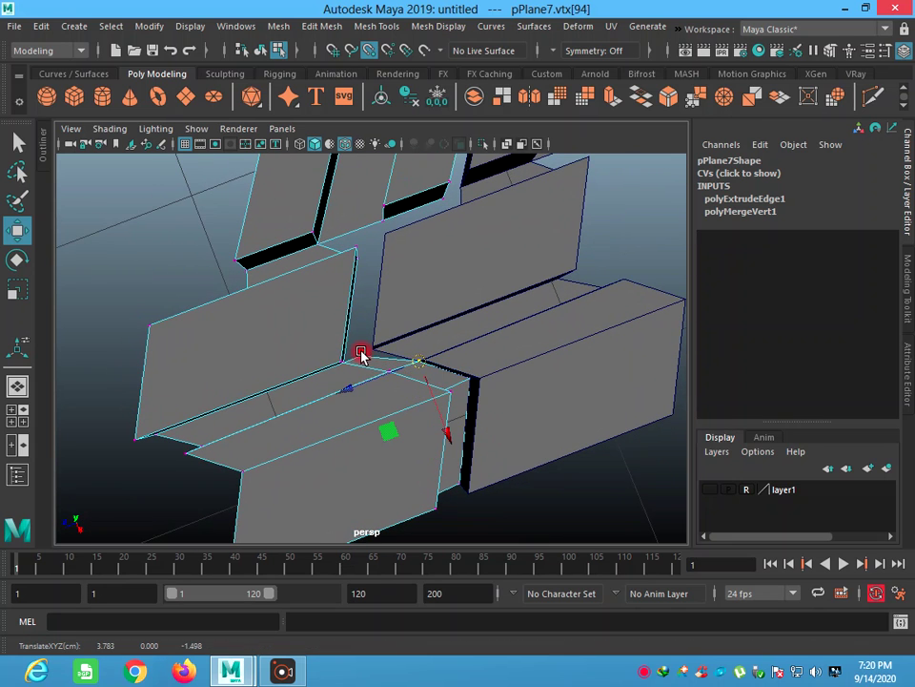
click(368, 361)
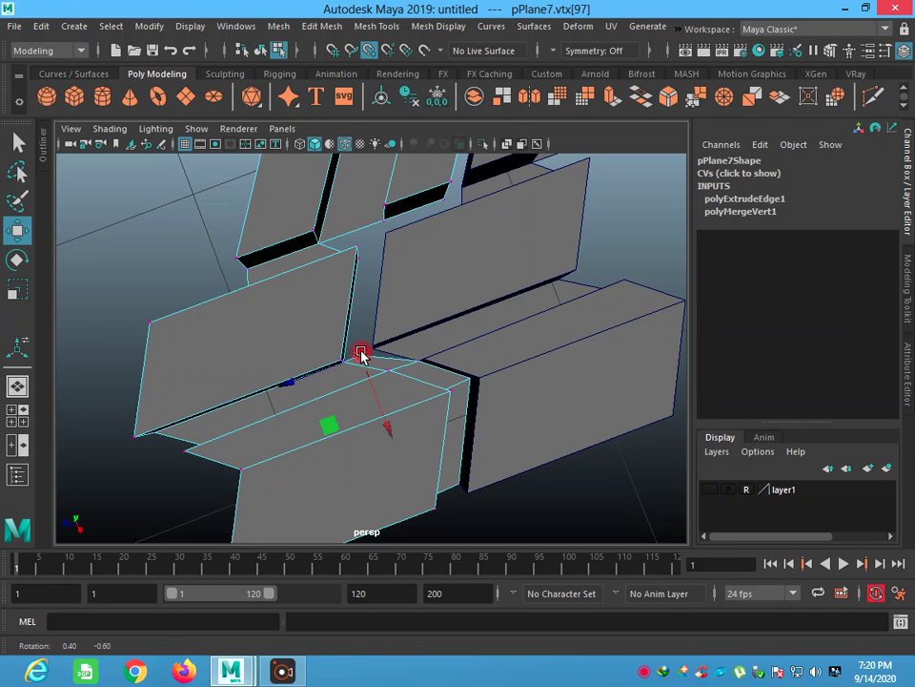
mouse_move(362, 356)
mouse_down()
mouse_move(380, 360)
mouse_move(376, 301)
mouse_move(377, 327)
mouse_move(362, 284)
mouse_up()
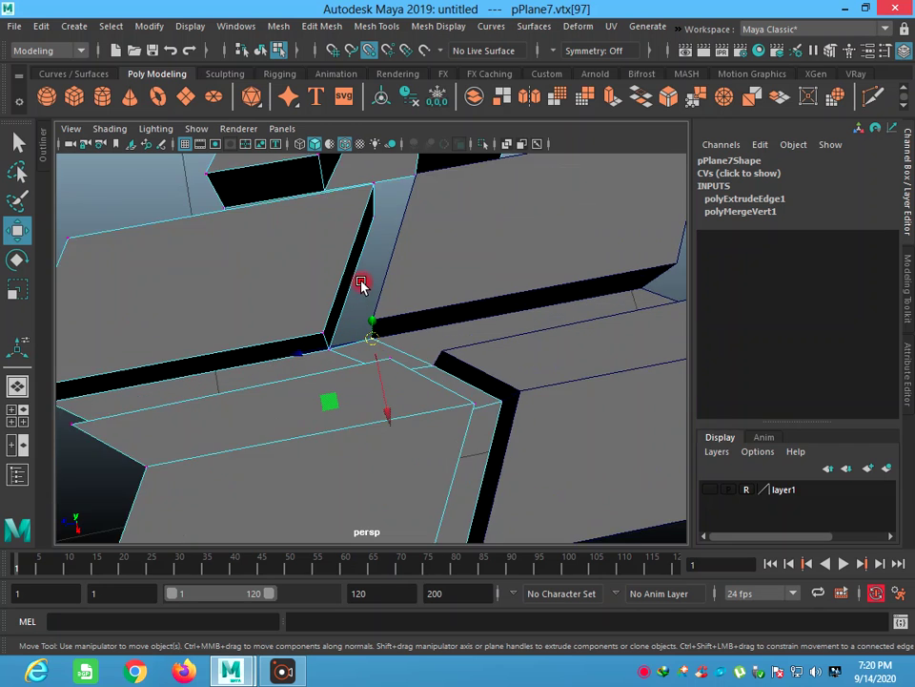
scroll(362, 284, up, 2)
scroll(363, 282, up, 2)
alt+middle_drag(363, 282, 384, 397)
alt+drag(384, 396, 374, 360)
mouse_move(374, 359)
right_down()
mouse_move(320, 241)
mouse_move(374, 190)
right_up()
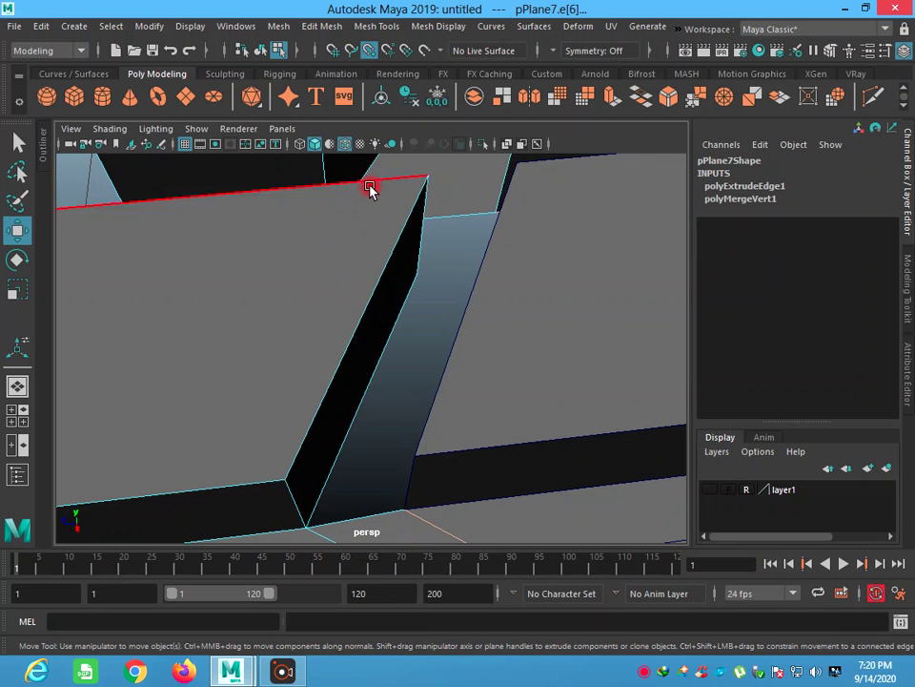
Step: Select edge pPlane7.e[21] along the patched gap, orbiting to confirm the choice
click(373, 379)
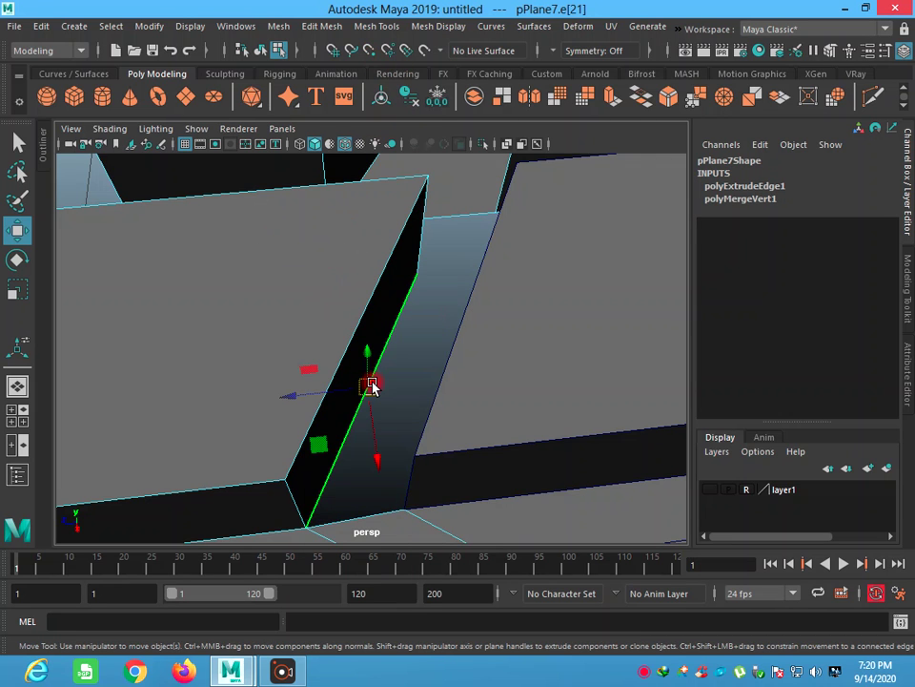
mouse_move(404, 317)
alt+mouse_down()
mouse_move(399, 367)
mouse_move(389, 370)
alt+mouse_up()
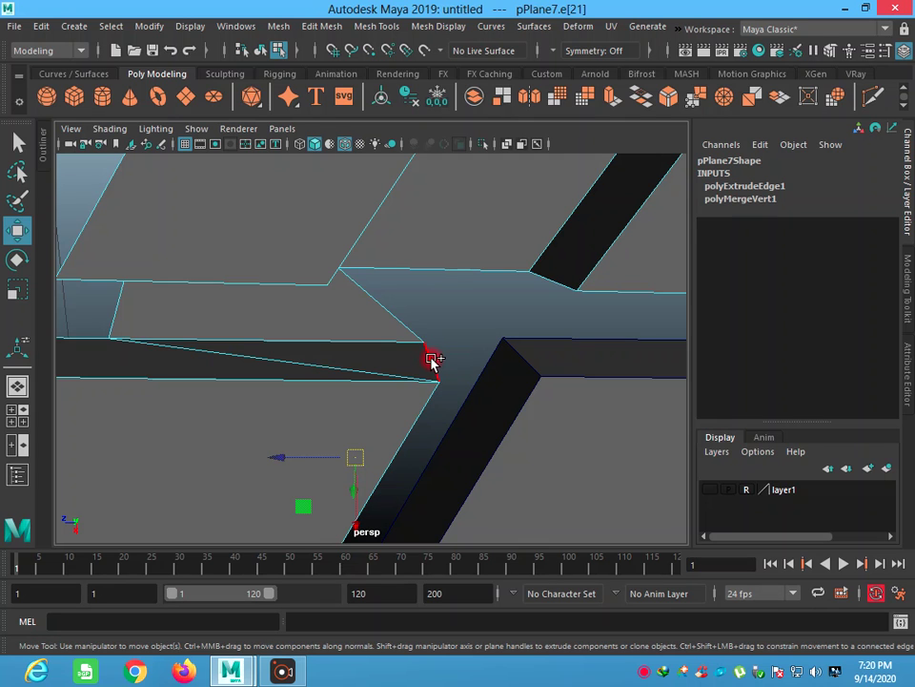
shift+click(431, 359)
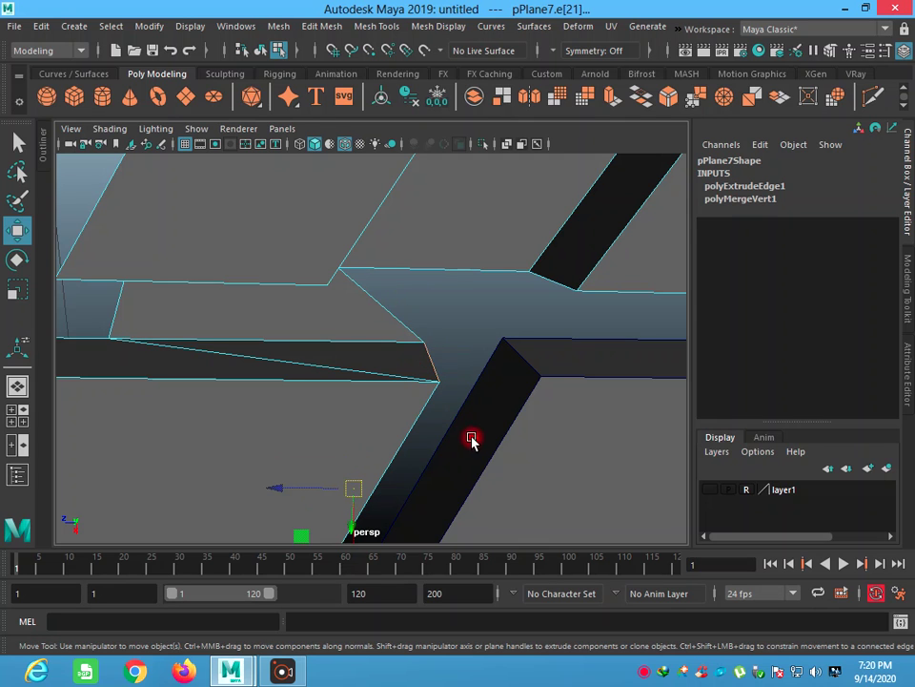
mouse_move(524, 454)
alt+mouse_down()
mouse_move(535, 395)
mouse_move(567, 392)
mouse_move(382, 392)
mouse_move(538, 368)
mouse_move(503, 427)
mouse_move(447, 388)
mouse_move(568, 388)
mouse_move(460, 249)
alt+mouse_up()
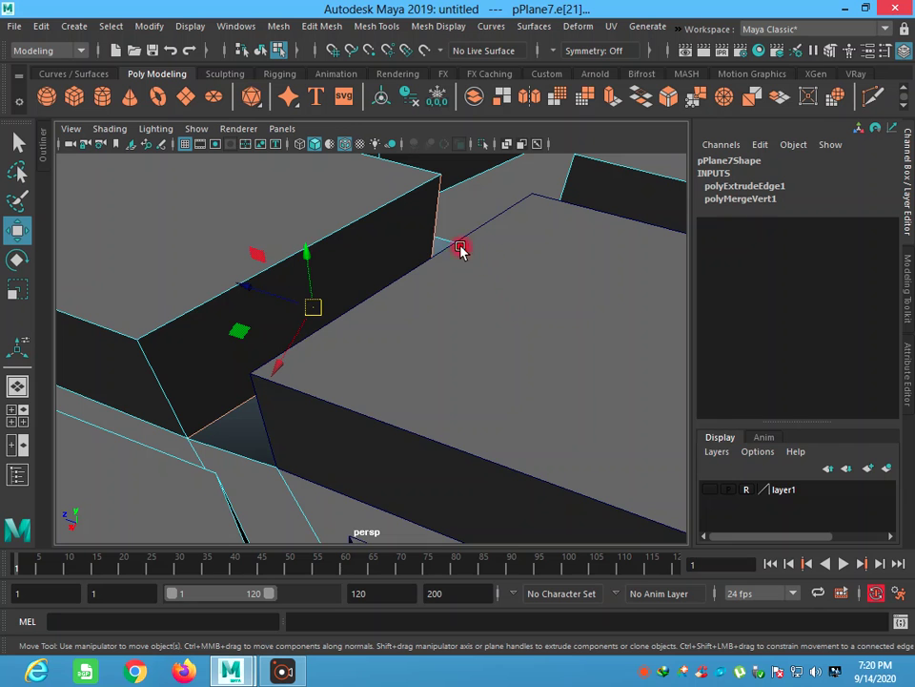
click(236, 416)
click(233, 410)
alt+drag(283, 461, 363, 474)
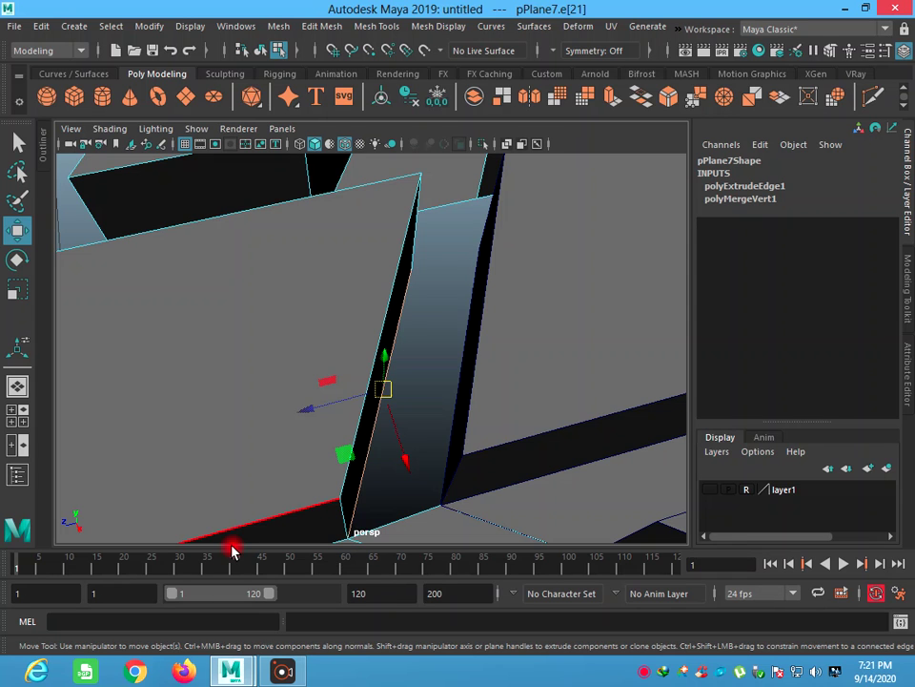
Step: Extrude the selected edge with Ctrl+E and pull it sideways into a new face
key(ctrl+e)
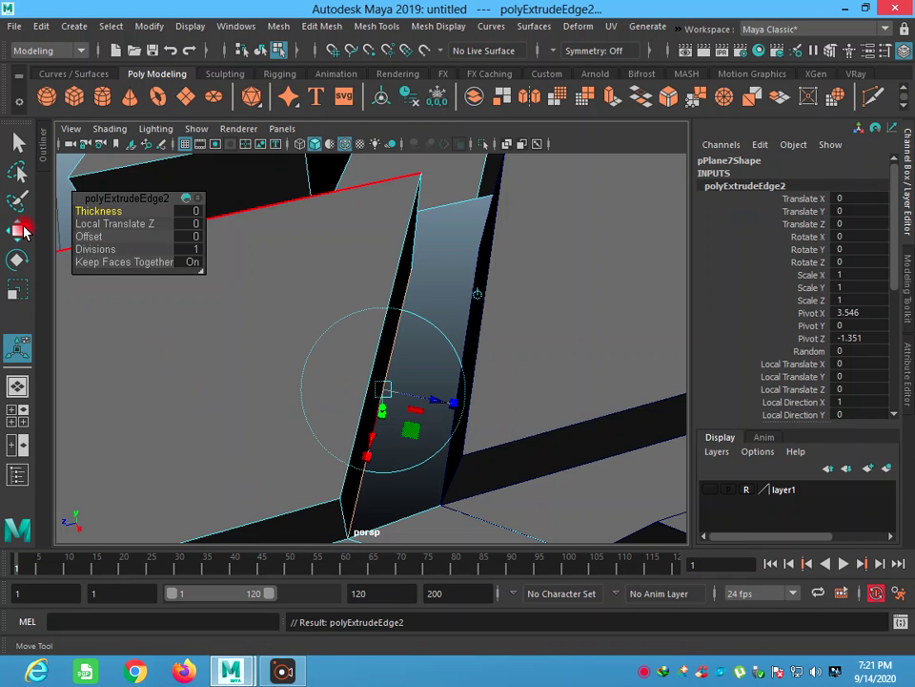
click(19, 230)
drag(361, 400, 393, 405)
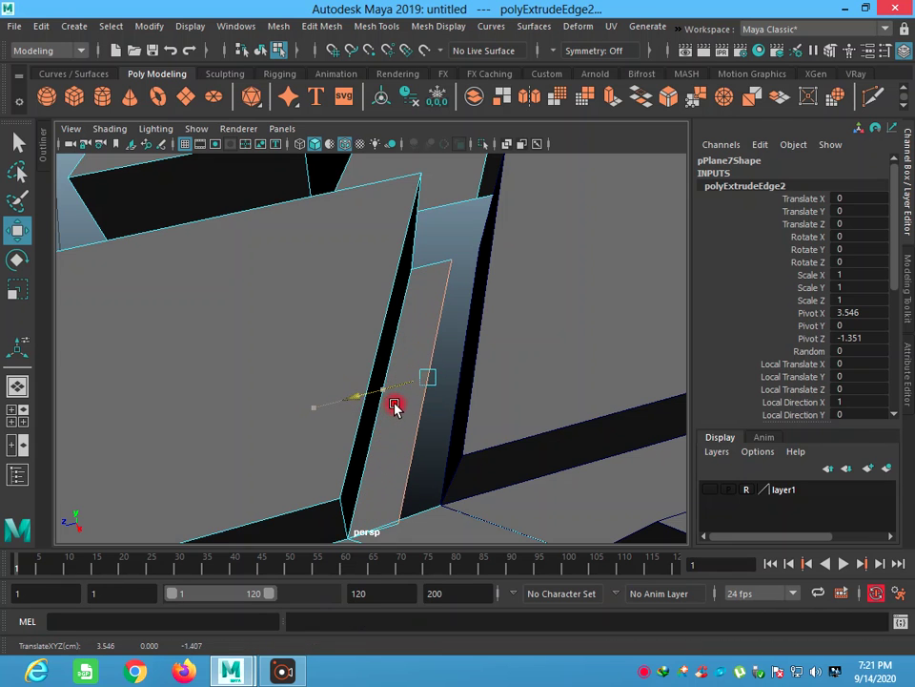
right_drag(428, 233, 369, 237)
click(528, 405)
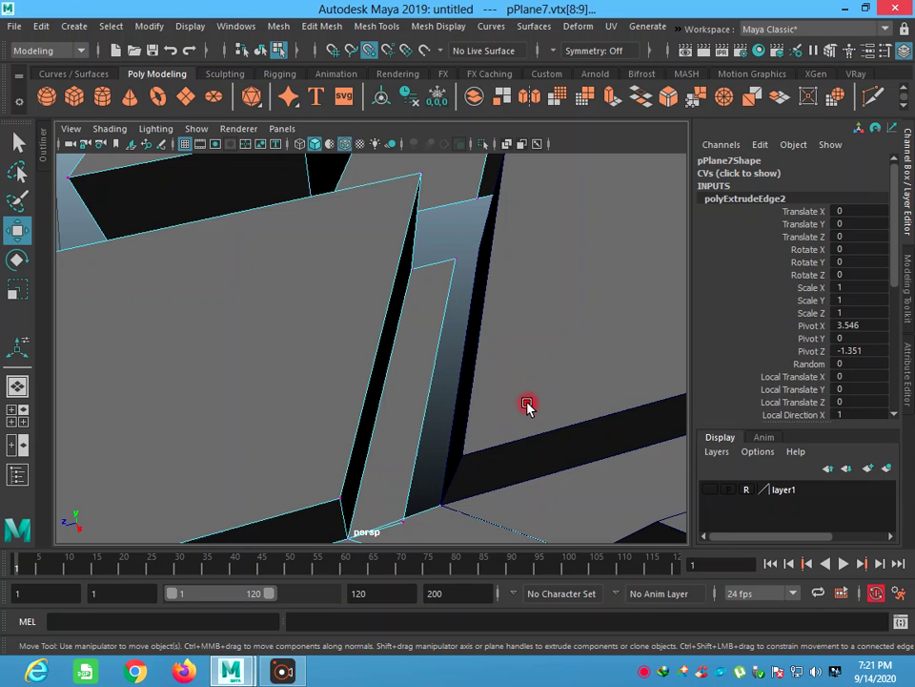
Step: Snap the strip's two end vertices onto the neighbouring block's corners, then orbit to the next gap
alt+drag(460, 413, 486, 517)
click(483, 523)
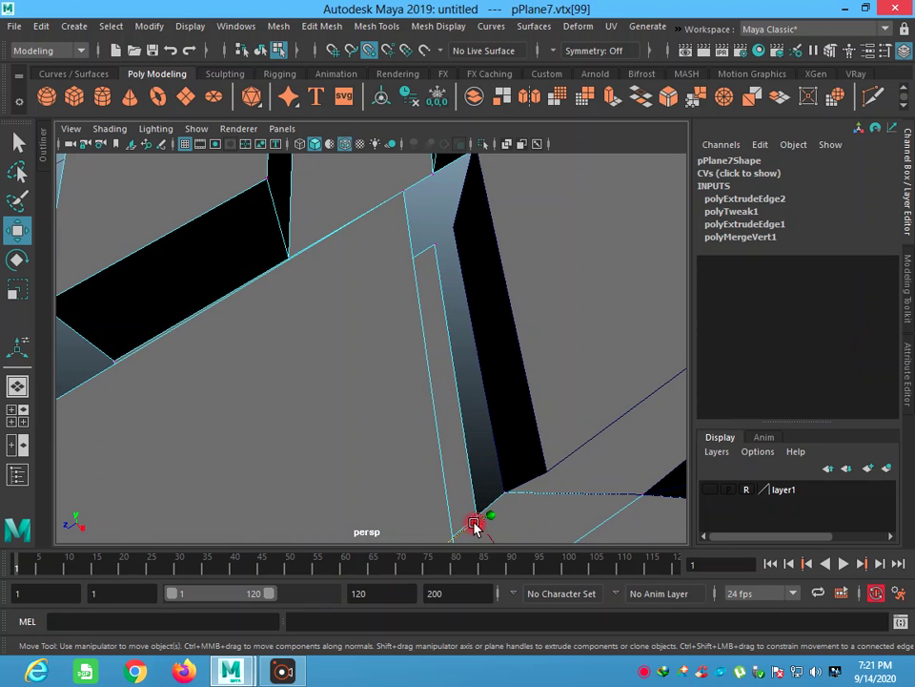
drag(475, 527, 505, 491)
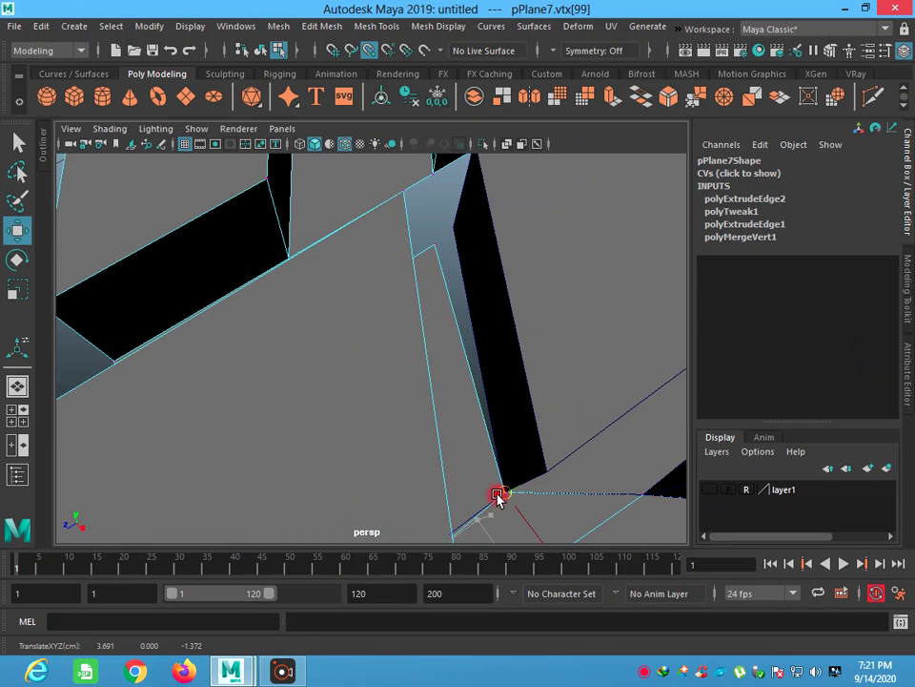
click(436, 233)
drag(435, 241, 455, 230)
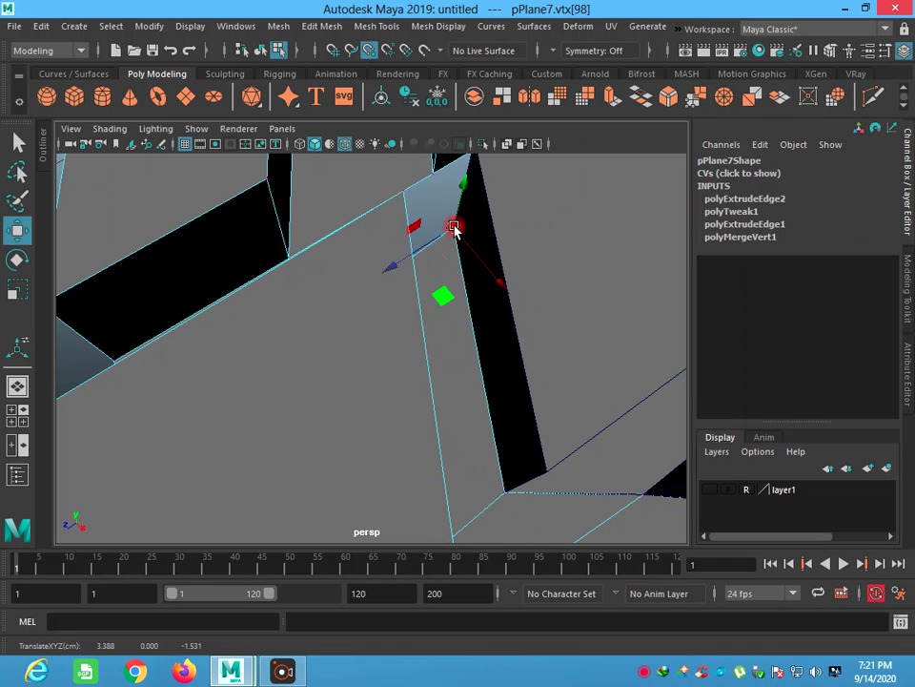
scroll(488, 317, down, 2)
scroll(439, 327, down, 2)
mouse_move(370, 372)
alt+mouse_down()
mouse_move(582, 322)
mouse_move(372, 306)
mouse_move(439, 339)
mouse_move(462, 337)
mouse_move(461, 348)
alt+mouse_up()
mouse_move(361, 368)
alt+mouse_down()
mouse_move(382, 361)
mouse_move(368, 361)
alt+mouse_up()
scroll(255, 402, up, 1)
scroll(246, 404, up, 1)
mouse_move(246, 405)
alt+mouse_down()
mouse_move(231, 388)
mouse_move(400, 323)
mouse_move(411, 351)
mouse_move(392, 341)
mouse_move(378, 347)
alt+mouse_up()
right_click(381, 329)
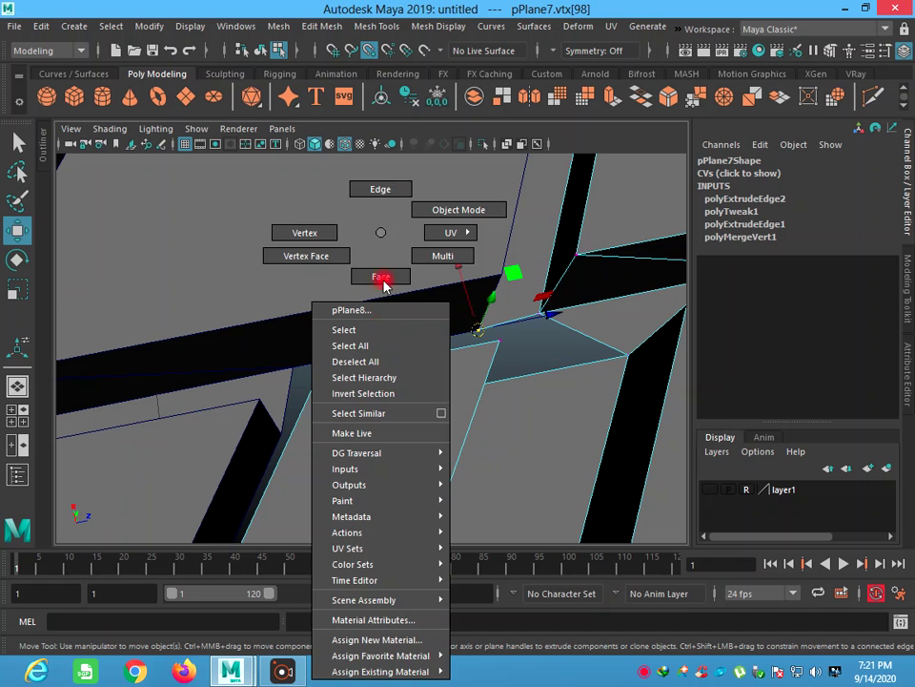
Step: Multi-Cut a new edge from the block's edge to the gap patch's corner
right_drag(381, 329, 379, 189)
click(437, 28)
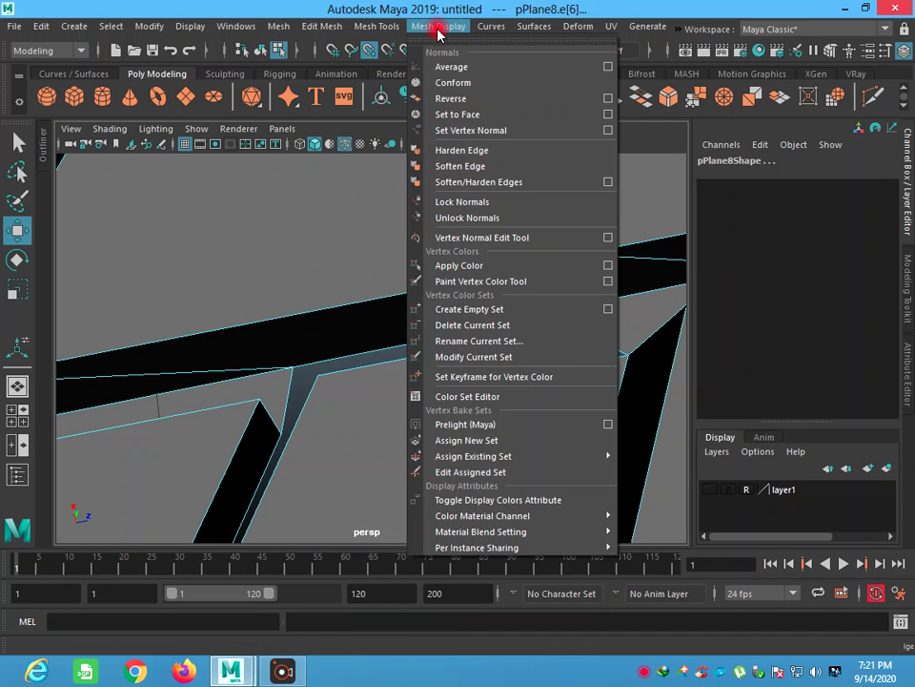
mouse_move(377, 26)
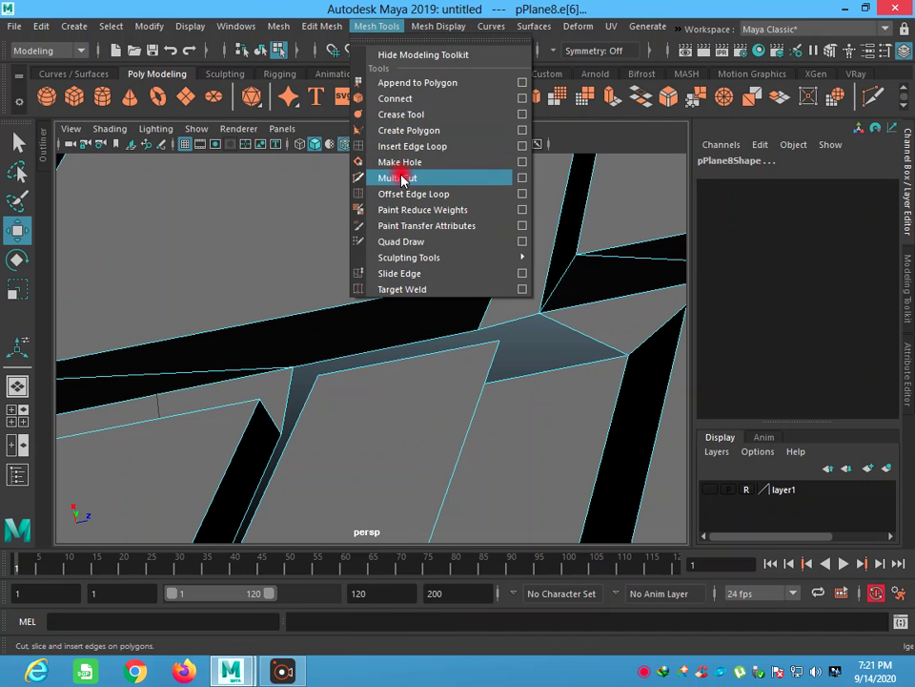
click(402, 178)
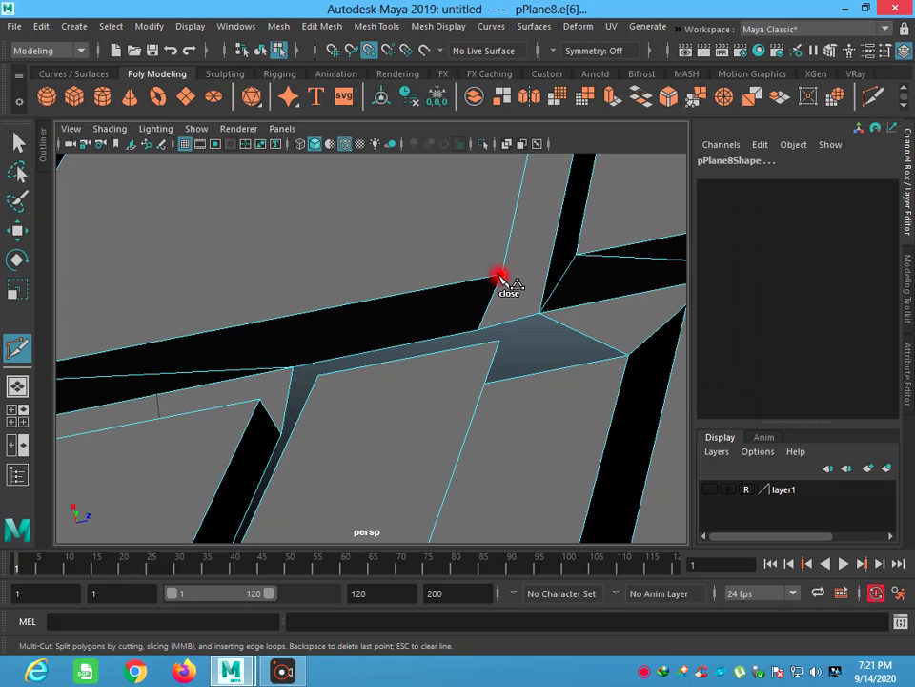
click(500, 276)
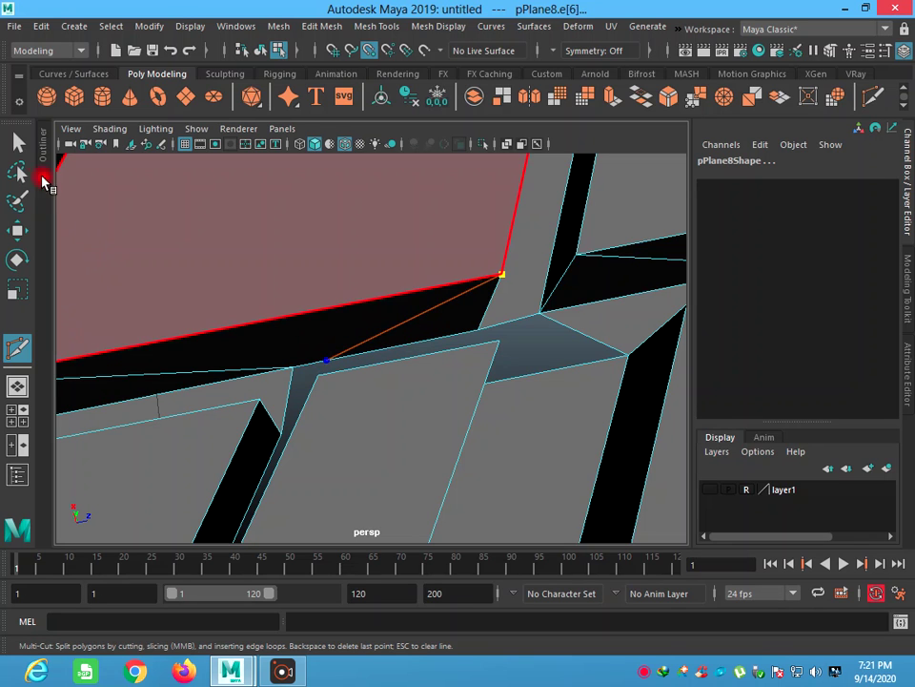
click(18, 142)
Step: Select the cut edge and the block edge bordering the gap, then extrude them
right_click(361, 330)
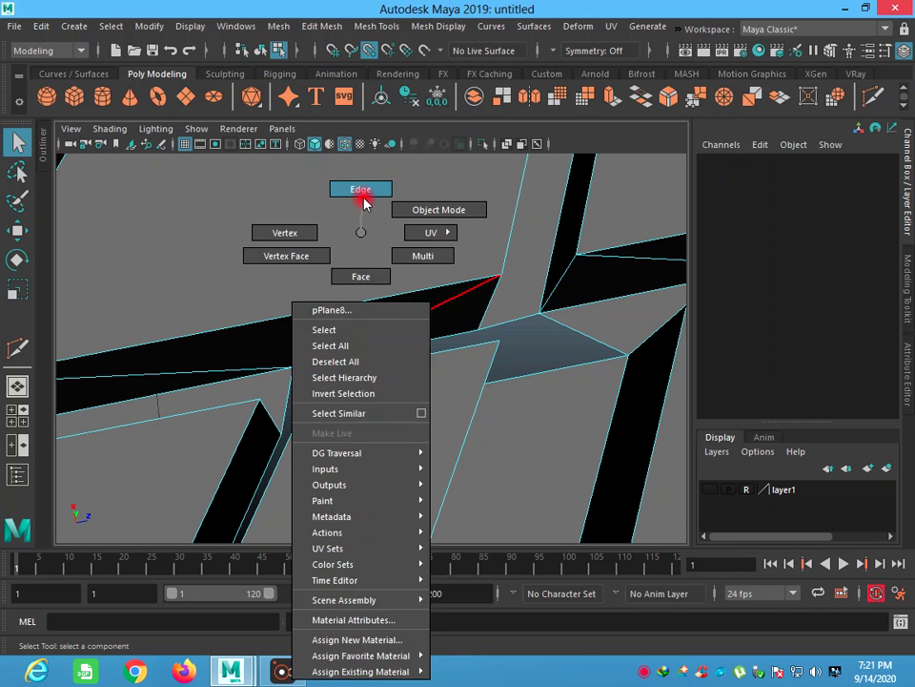
right_drag(361, 329, 362, 189)
click(432, 336)
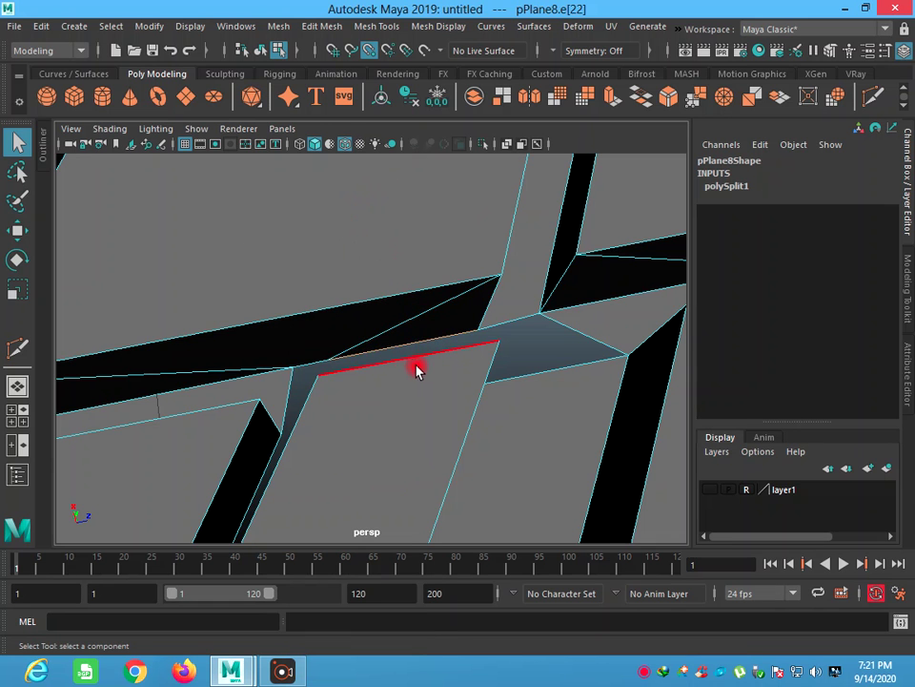
mouse_move(415, 370)
alt+mouse_down()
mouse_move(580, 372)
mouse_move(481, 313)
mouse_move(400, 339)
alt+mouse_up()
click(474, 307)
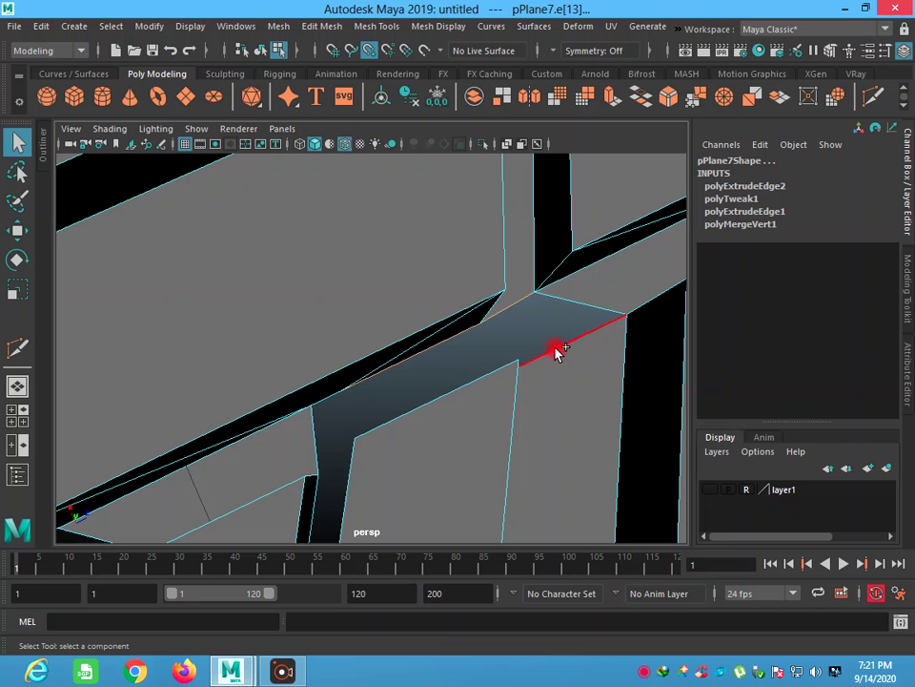
mouse_move(423, 378)
alt+mouse_down()
mouse_move(424, 367)
mouse_move(490, 361)
mouse_move(507, 370)
alt+mouse_up()
click(460, 325)
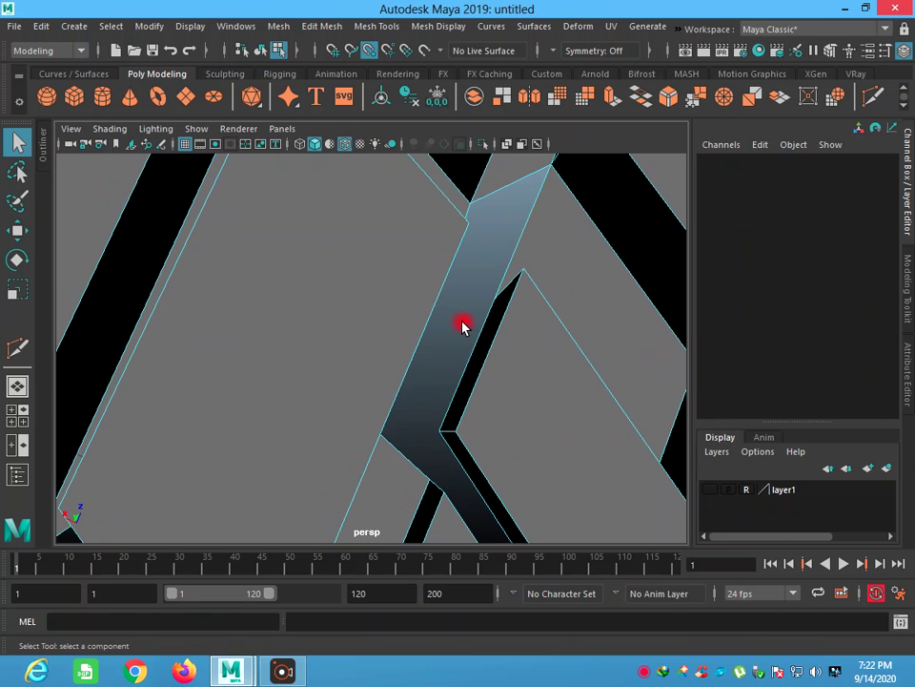
alt+drag(466, 323, 452, 304)
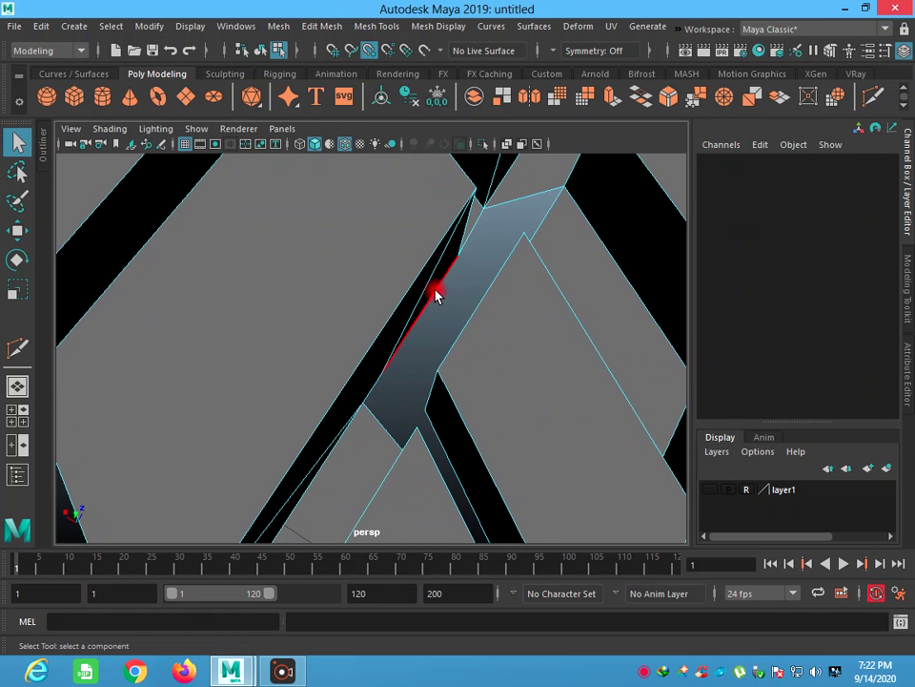
click(434, 292)
click(464, 243)
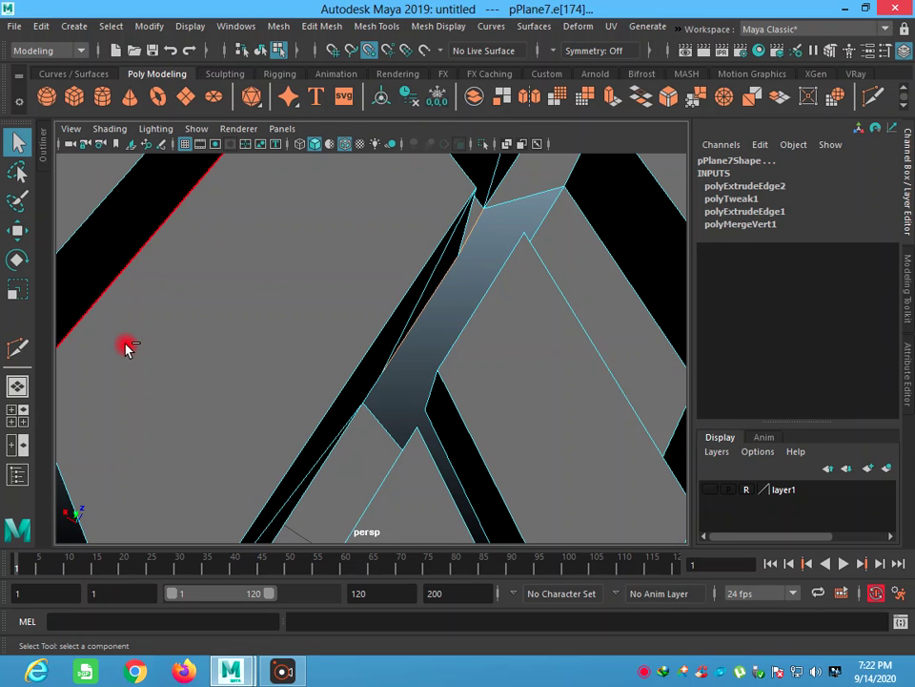
key(ctrl+e)
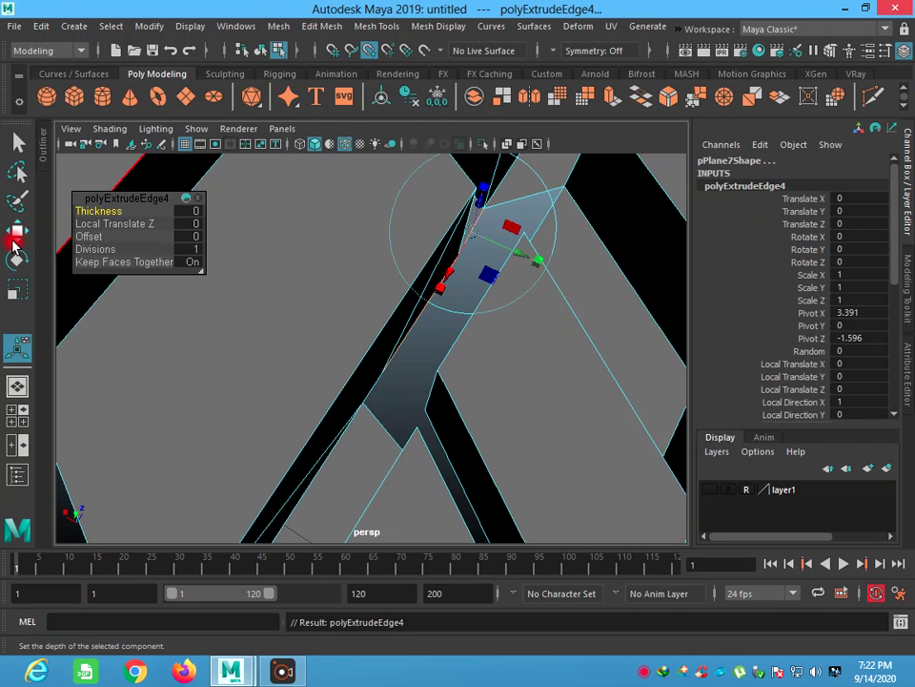
Step: Slide the extruded edge strip along X across the narrow gap
click(17, 233)
drag(388, 261, 409, 279)
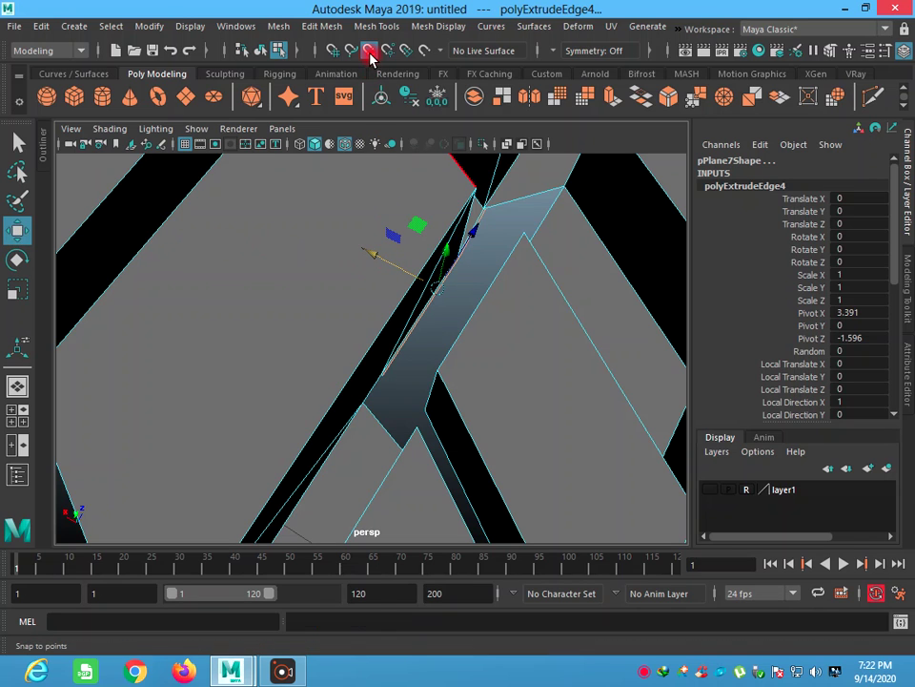
drag(384, 256, 414, 267)
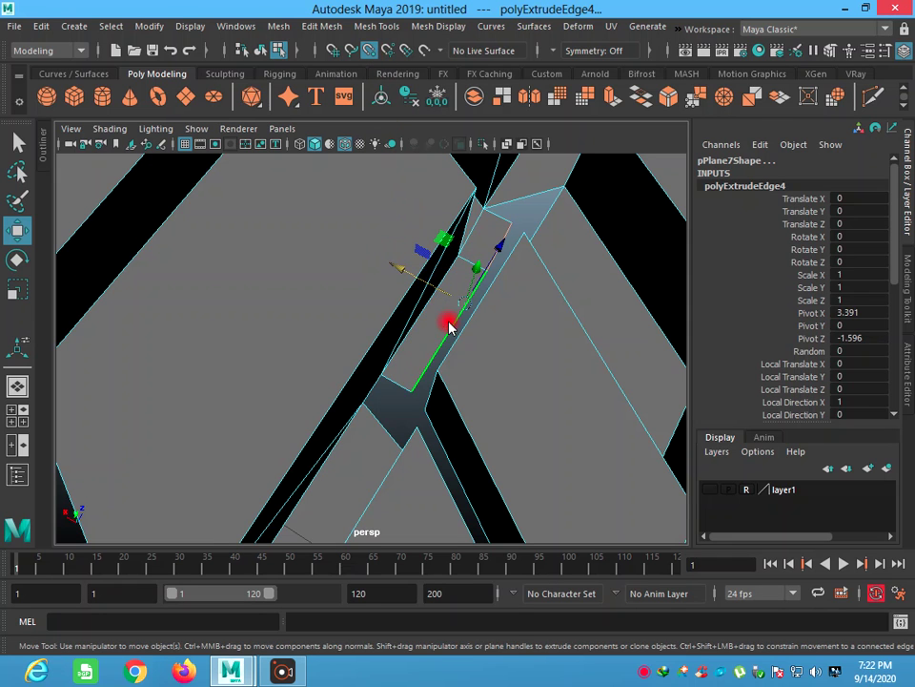
Step: Snap the strip's end vertices and the neighbouring block corner together to close the gap
right_drag(420, 304, 358, 231)
alt+drag(434, 365, 439, 371)
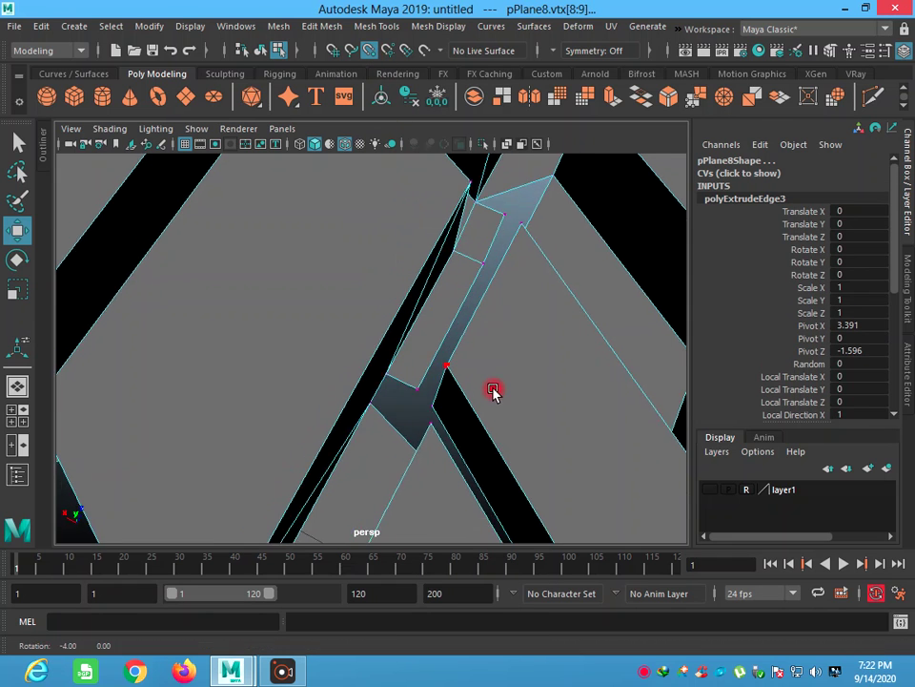
click(458, 388)
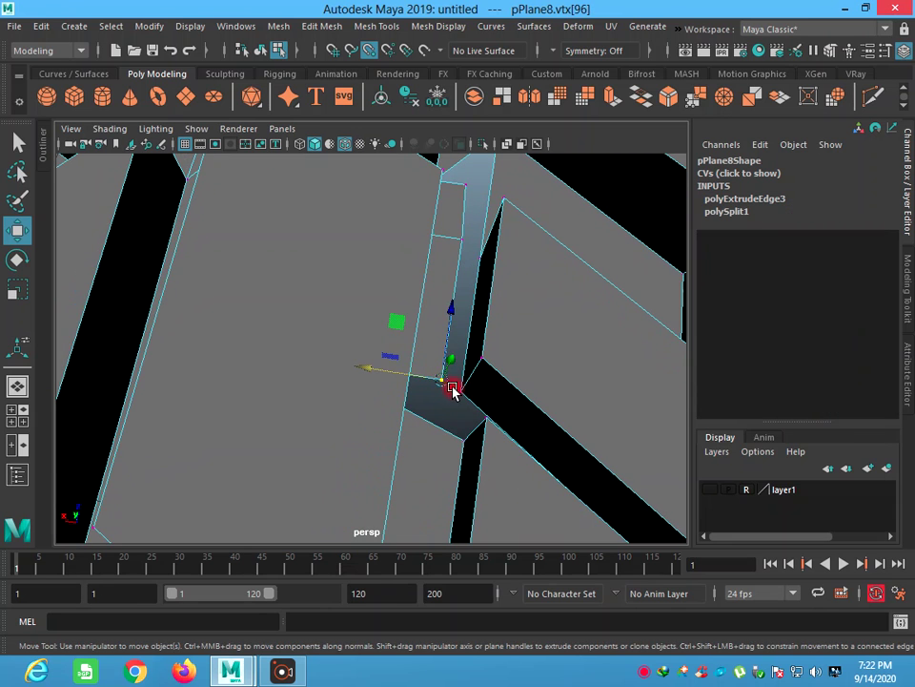
drag(458, 386, 461, 276)
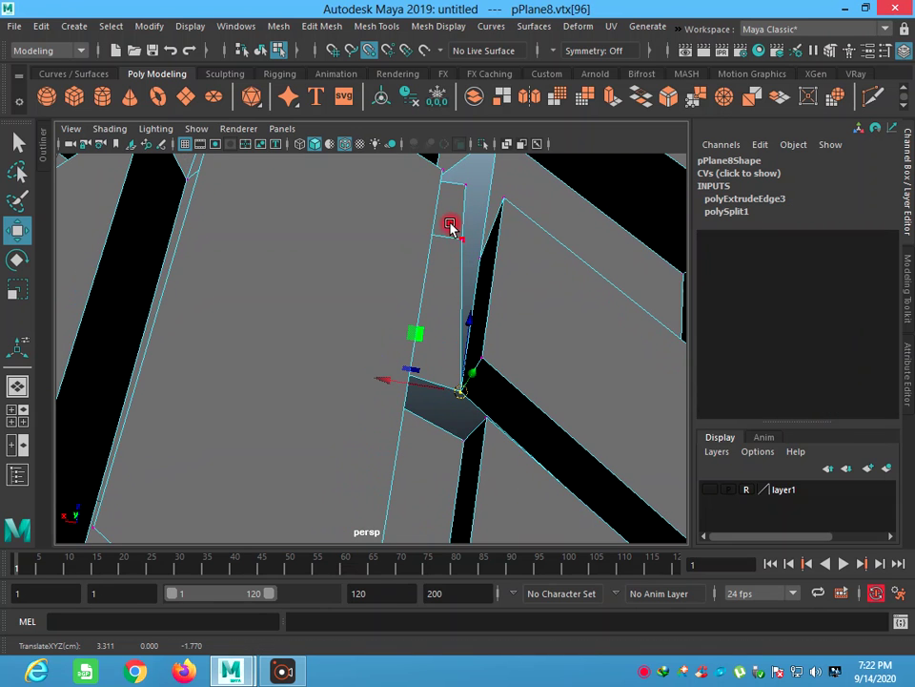
click(457, 241)
mouse_move(465, 241)
mouse_down()
mouse_move(479, 252)
mouse_move(518, 221)
mouse_up()
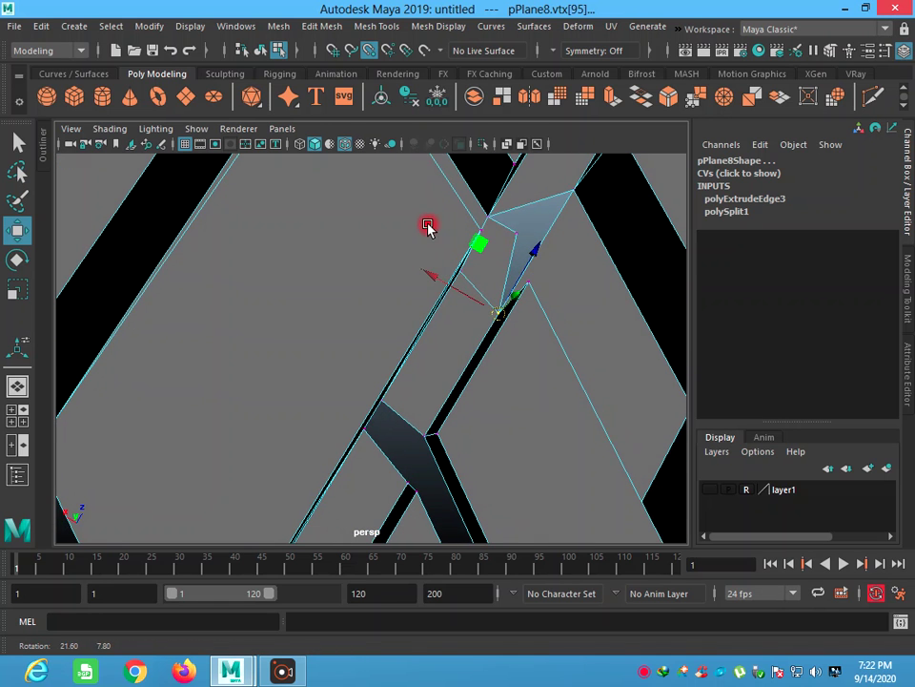
drag(526, 235, 553, 198)
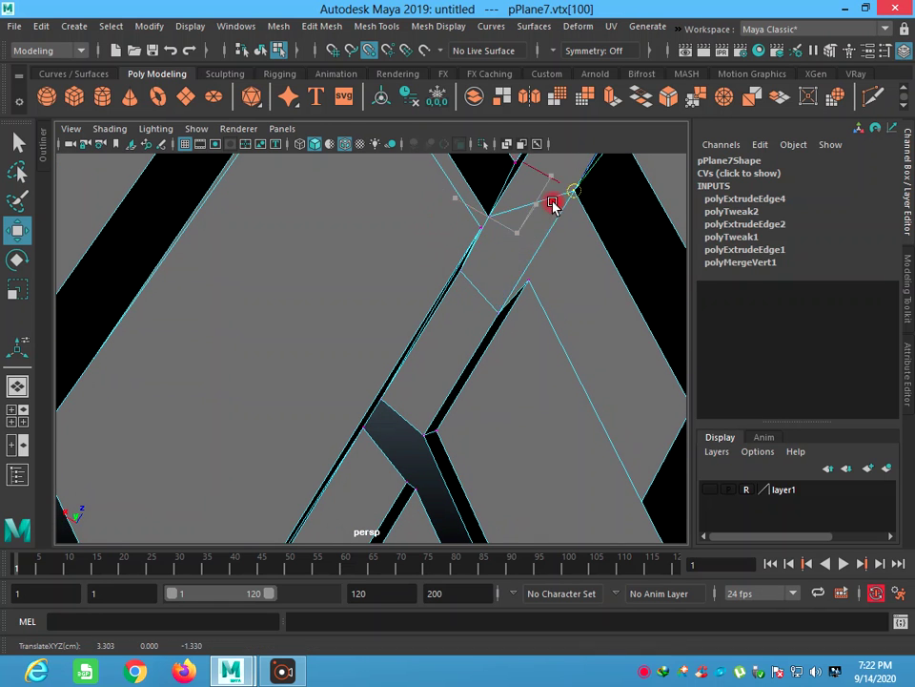
alt+drag(511, 255, 463, 325)
right_drag(393, 404, 388, 189)
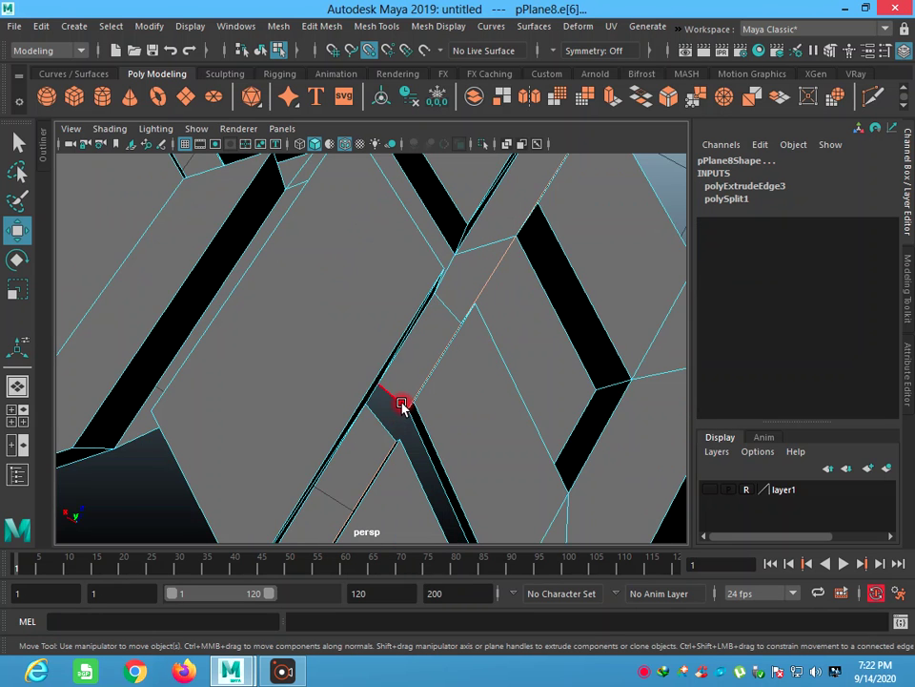
Step: Bridge the two facing gap edges into a new face (polyBridgeEdge1, 0 divisions) and inspect it
click(402, 405)
click(378, 428)
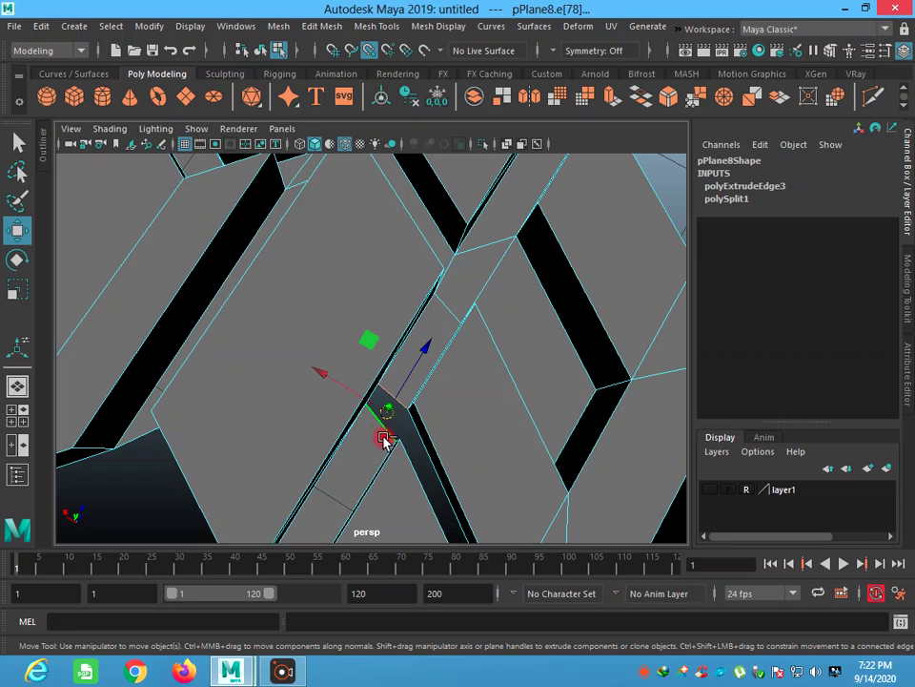
click(317, 26)
click(339, 98)
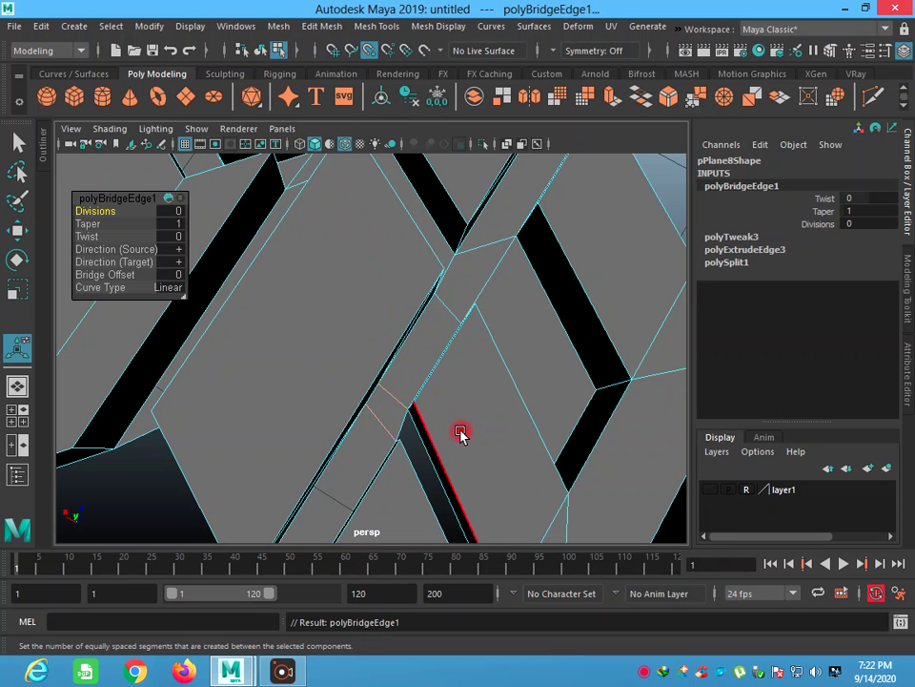
mouse_move(470, 435)
alt+mouse_down()
mouse_move(507, 395)
mouse_move(586, 438)
mouse_move(567, 331)
alt+mouse_up()
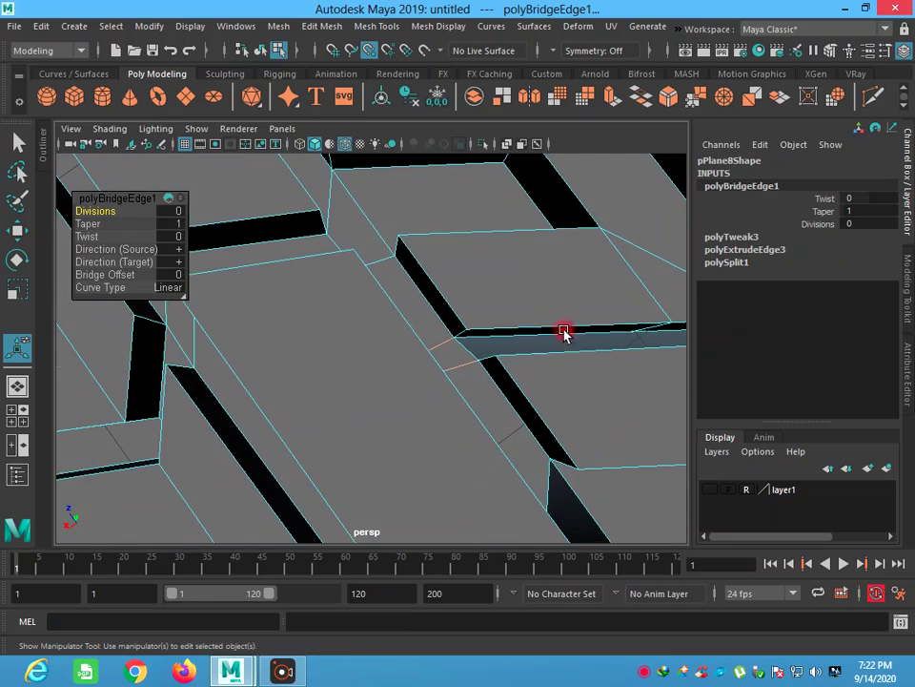
alt+middle_drag(567, 311, 354, 370)
mouse_move(353, 370)
alt+mouse_down()
mouse_move(415, 378)
mouse_move(527, 363)
mouse_move(478, 368)
alt+mouse_up()
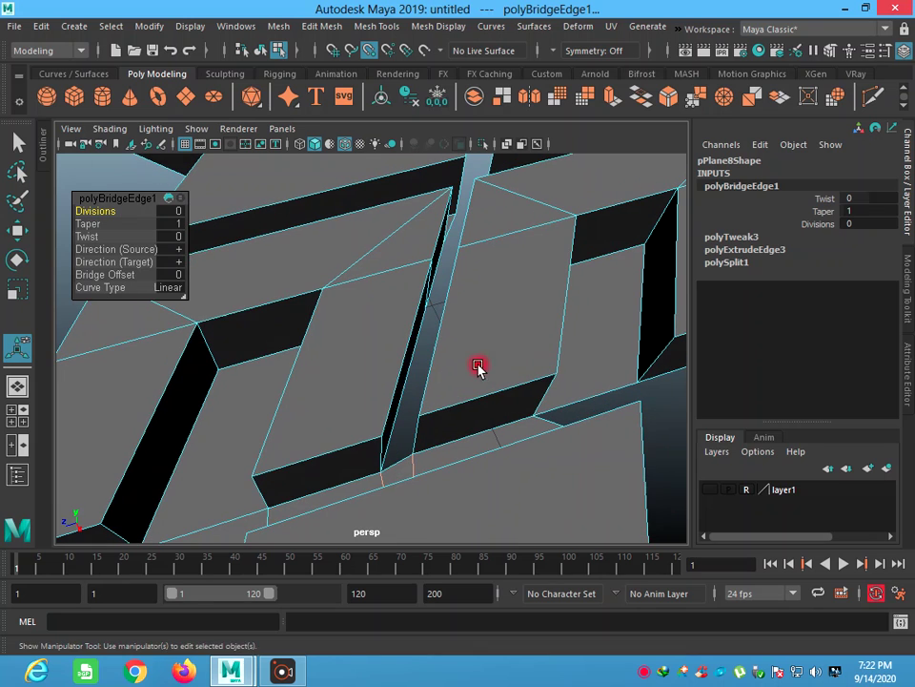